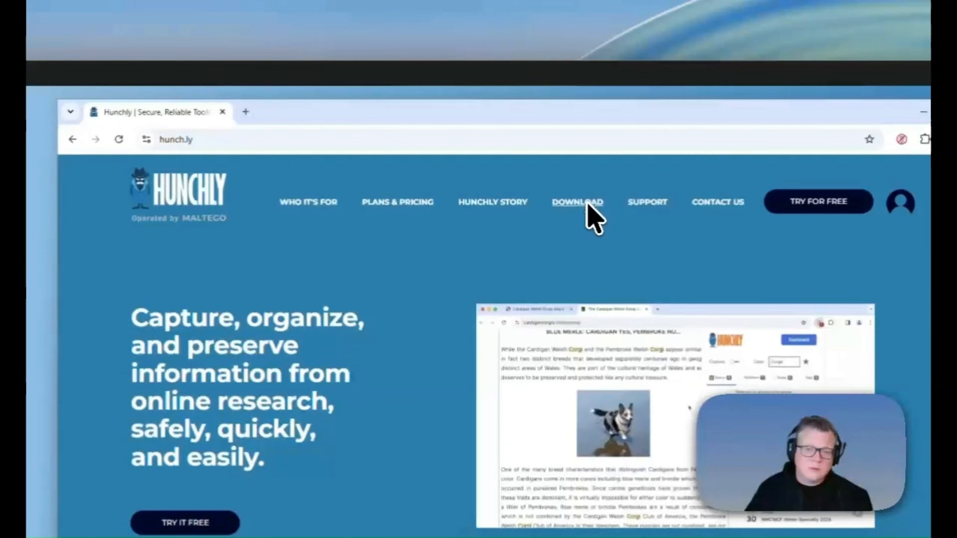
- Open the Hunchly website's download page and check the Hunchly extension's popup, closing it again
{"action": "left_click", "coordinate": [537, 133]}
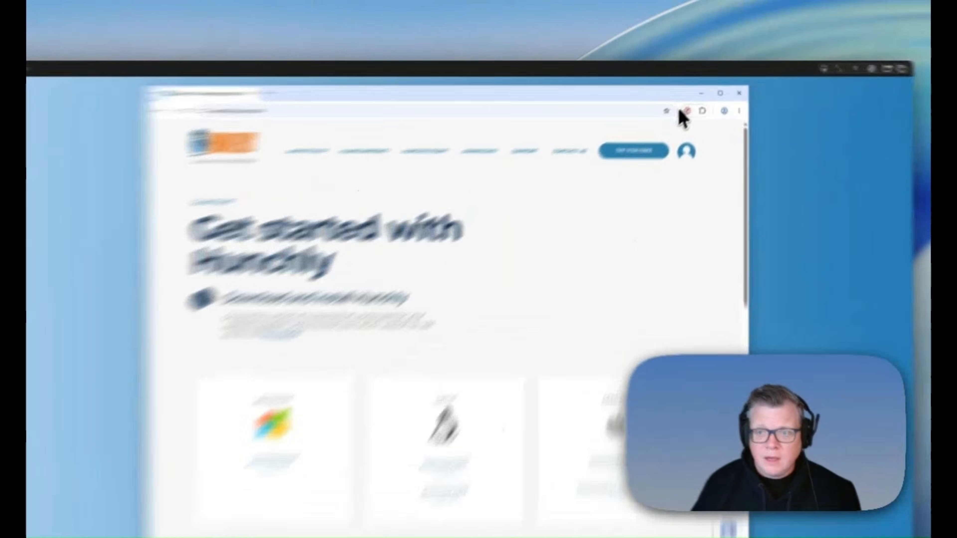
{"action": "left_click", "coordinate": [695, 100]}
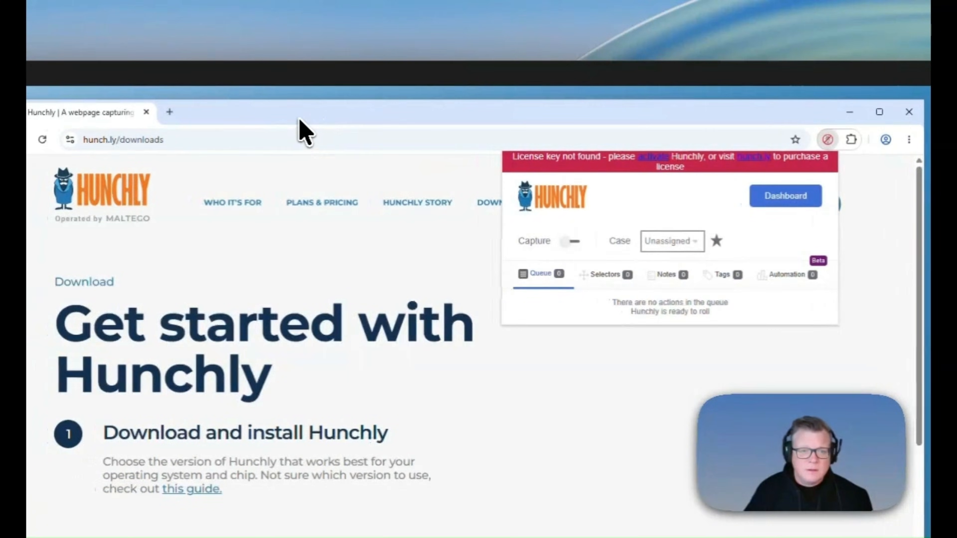
{"action": "left_click", "coordinate": [300, 120]}
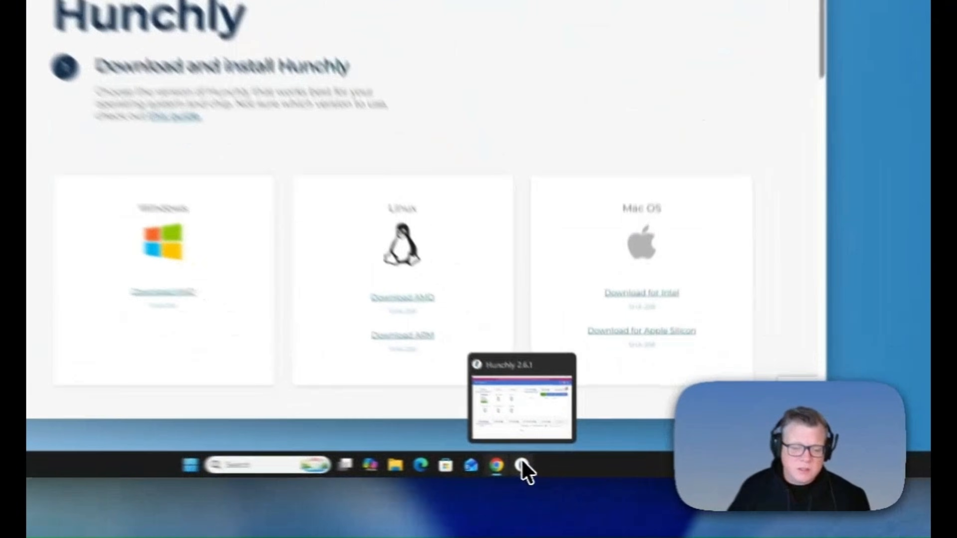
- Open the Hunchly dashboard and arrange it side by side with the browser, narrowing the browser and making the dashboard taller
{"action": "left_click", "coordinate": [573, 471]}
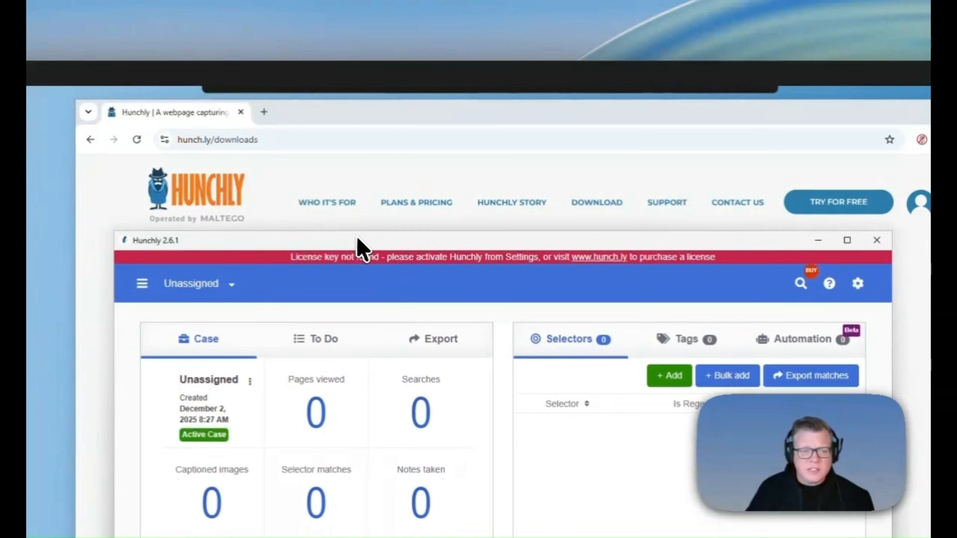
{"action": "left_click_drag", "start_coordinate": [356, 241], "coordinate": [357, 237]}
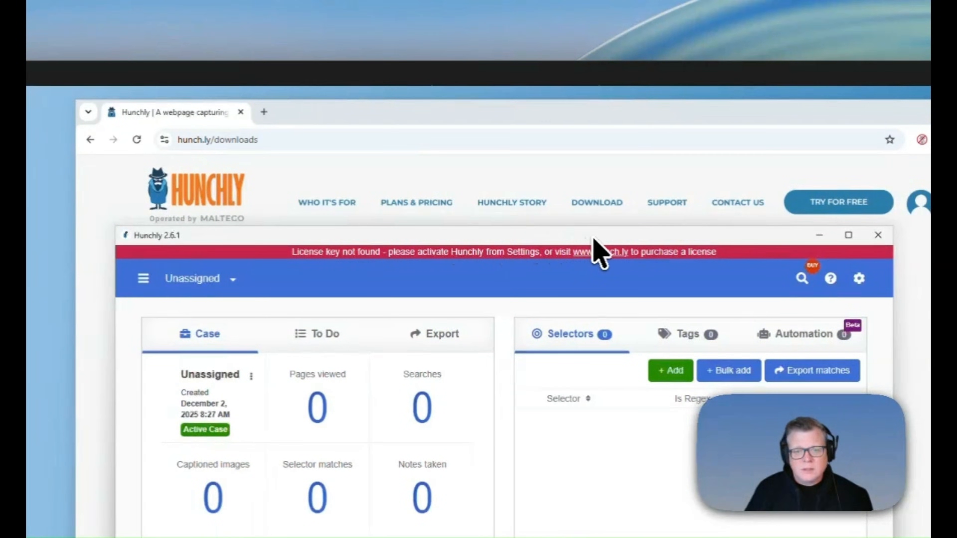
{"action": "left_click_drag", "start_coordinate": [599, 231], "coordinate": [233, 227]}
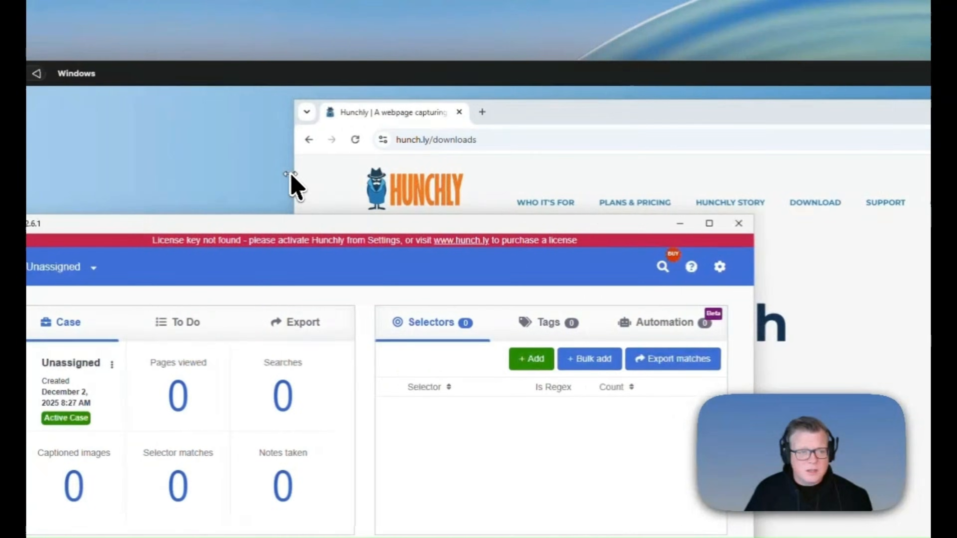
{"action": "left_click_drag", "start_coordinate": [271, 173], "coordinate": [509, 178]}
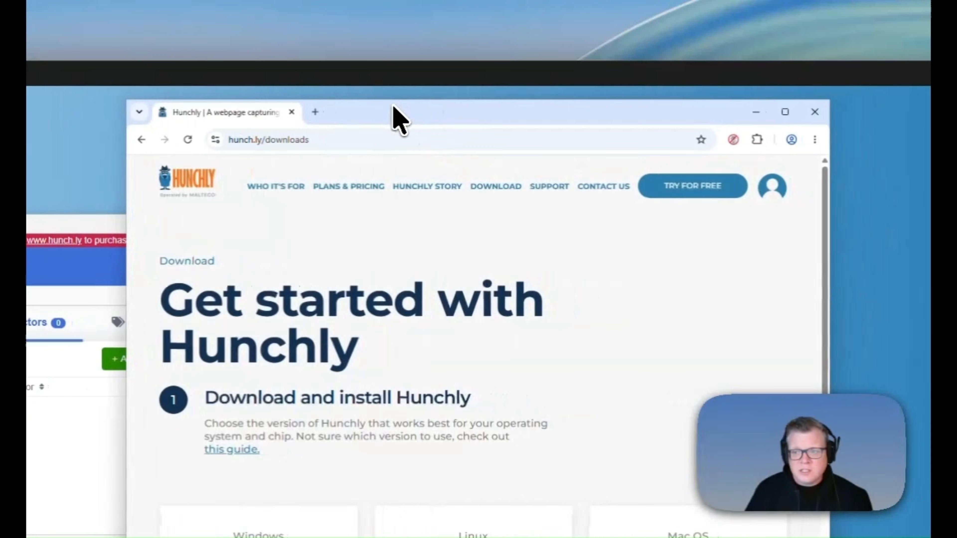
{"action": "left_click_drag", "start_coordinate": [392, 107], "coordinate": [574, 123]}
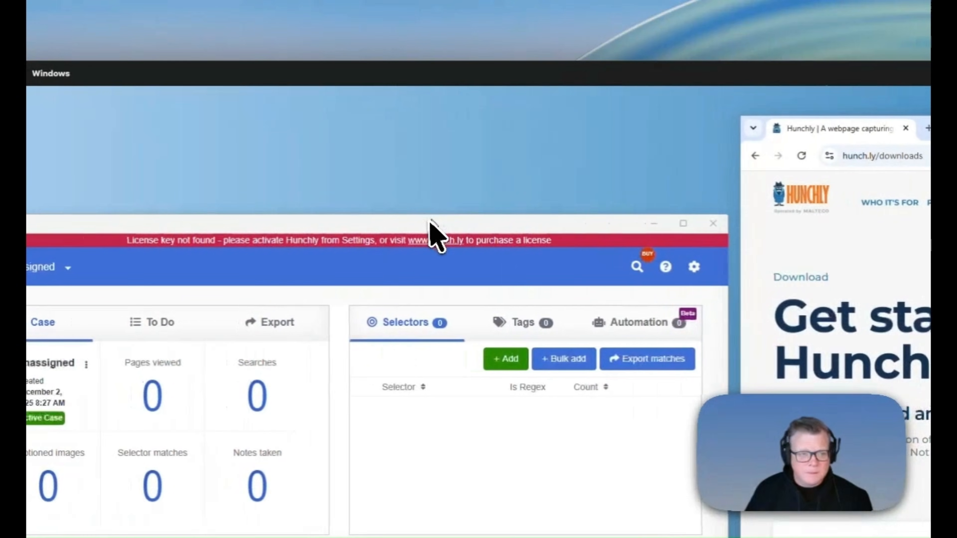
{"action": "left_click_drag", "start_coordinate": [235, 223], "coordinate": [227, 136]}
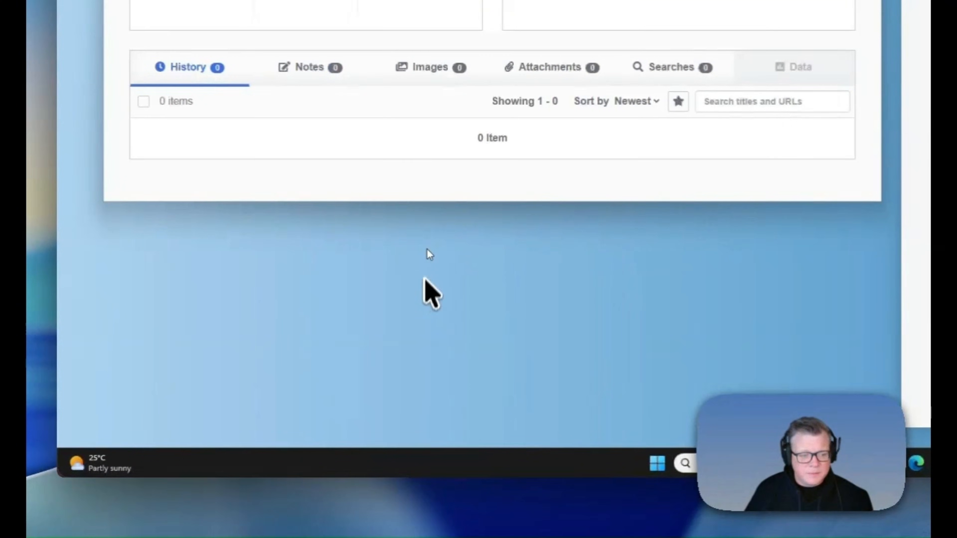
{"action": "left_click_drag", "start_coordinate": [429, 202], "coordinate": [450, 424]}
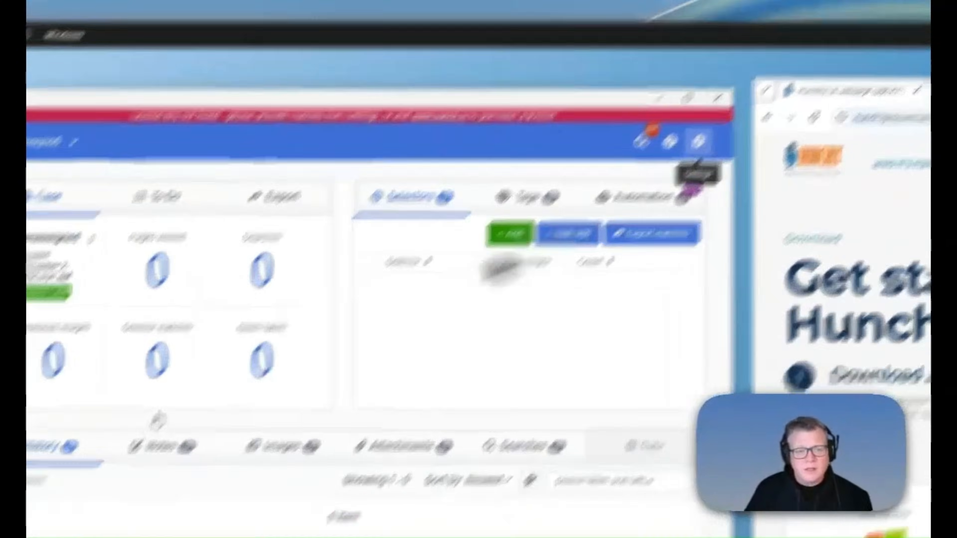
- Look through the Hunchly dashboard's settings page, including the license information, general and advanced sections, and return to the case overview
{"action": "left_click", "coordinate": [698, 145]}
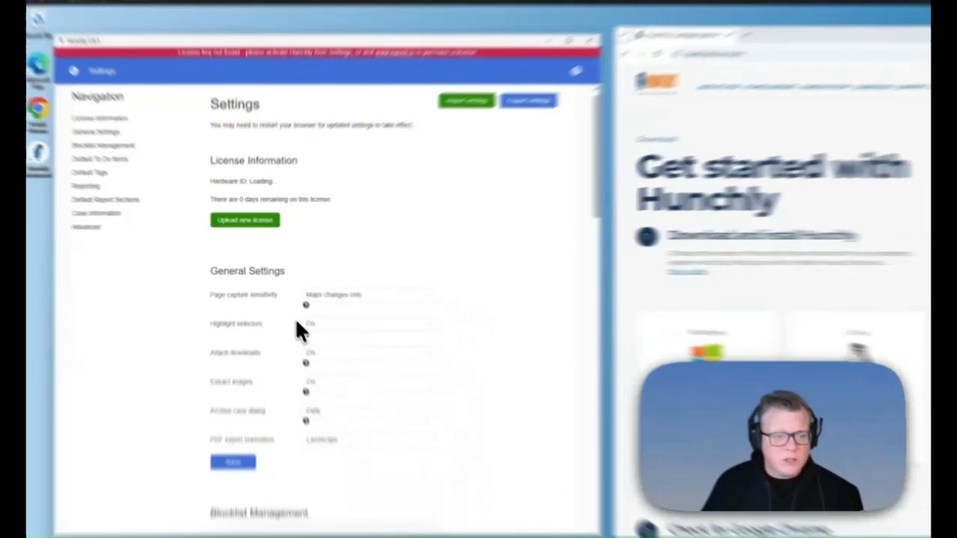
{"action": "scroll", "coordinate": [297, 328], "scroll_direction": "down", "scroll_amount": 10}
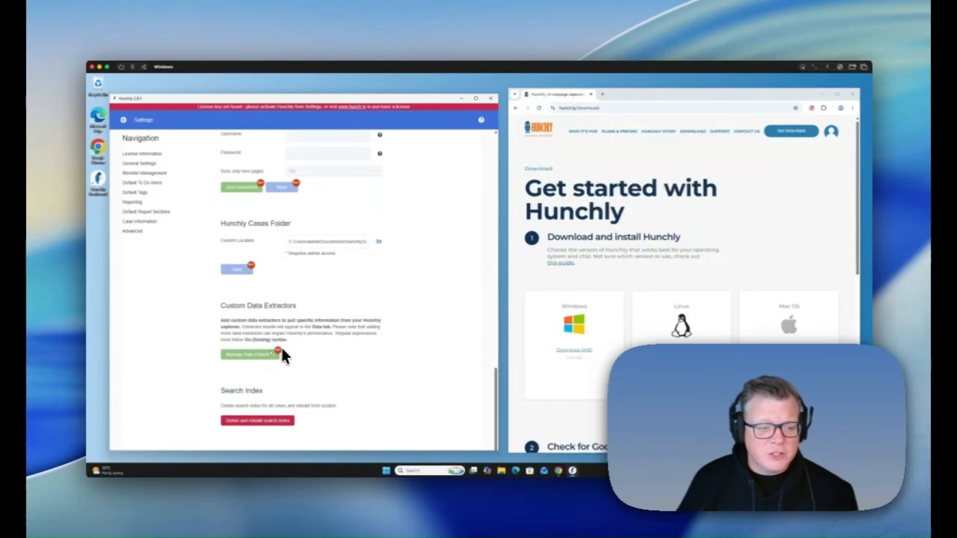
{"action": "scroll", "coordinate": [323, 219], "scroll_direction": "up", "scroll_amount": 10}
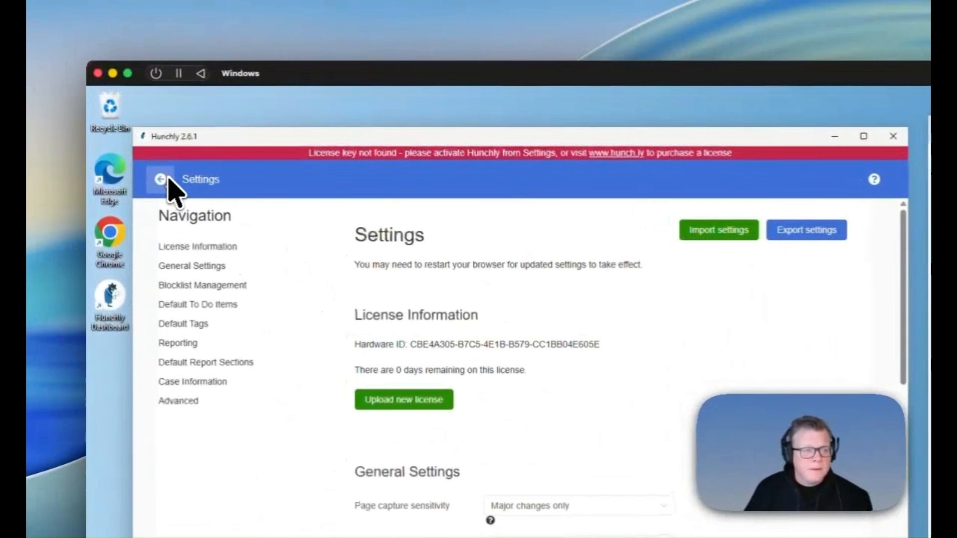
{"action": "left_click", "coordinate": [123, 120]}
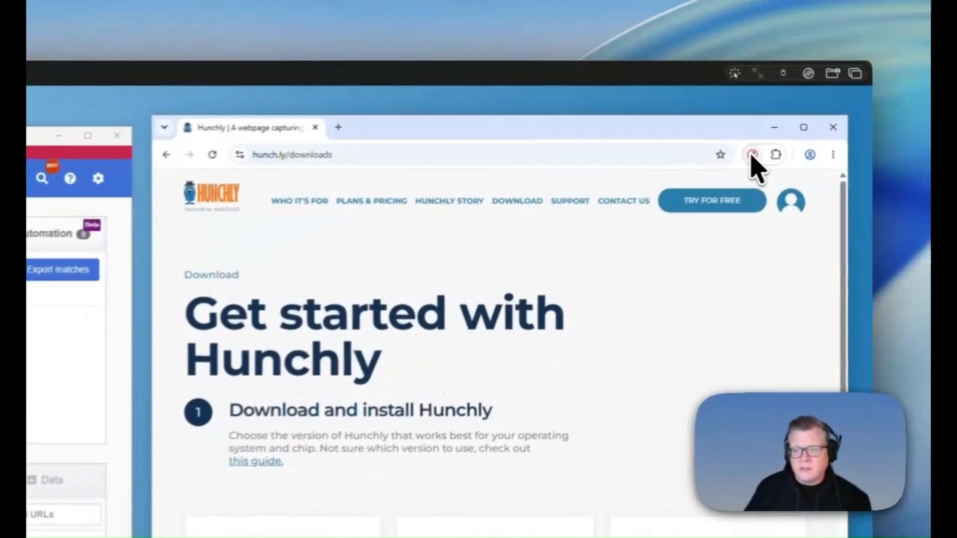
- Turn on capture in the Hunchly browser extension and reload the hunch.ly/downloads page so it is recorded
{"action": "left_click", "coordinate": [812, 108]}
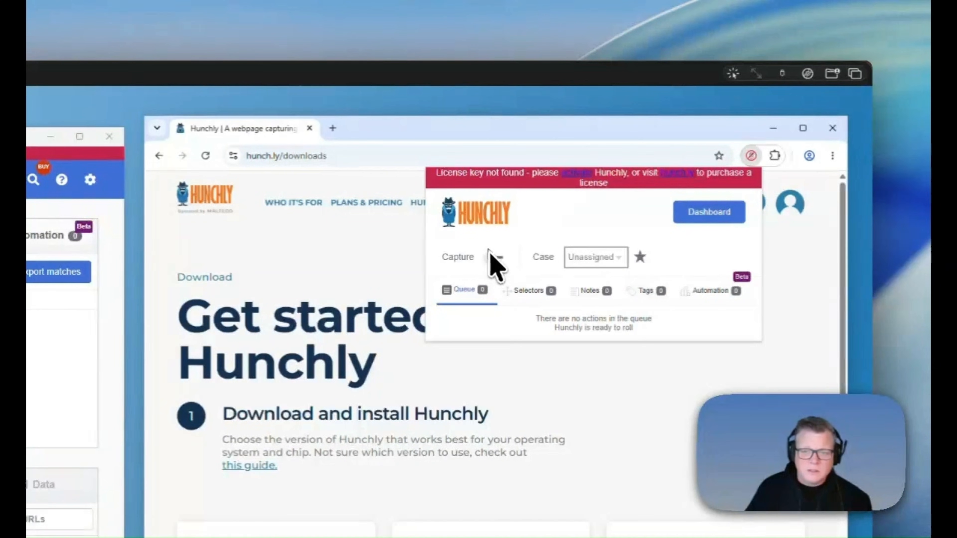
{"action": "left_click", "coordinate": [346, 245]}
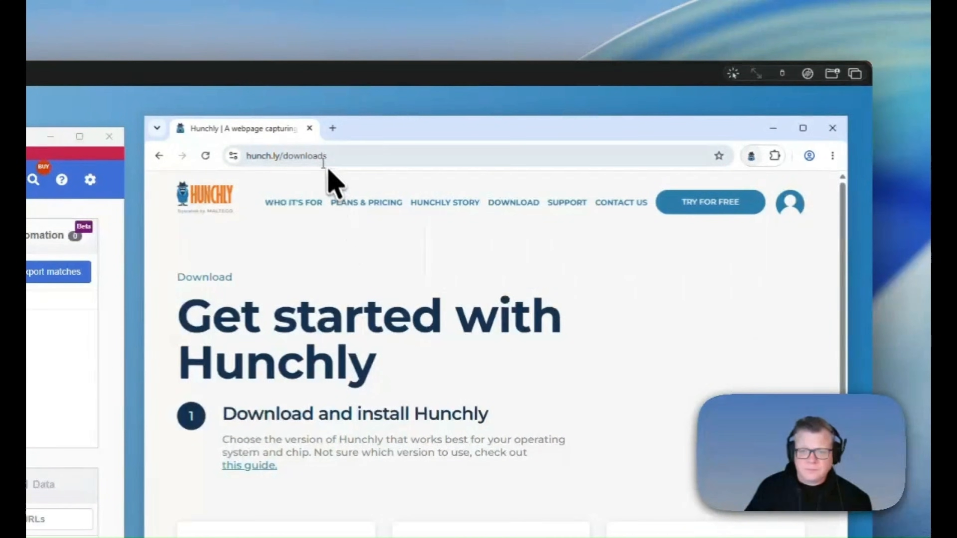
{"action": "left_click", "coordinate": [326, 158]}
{"action": "key", "text": "Return"}
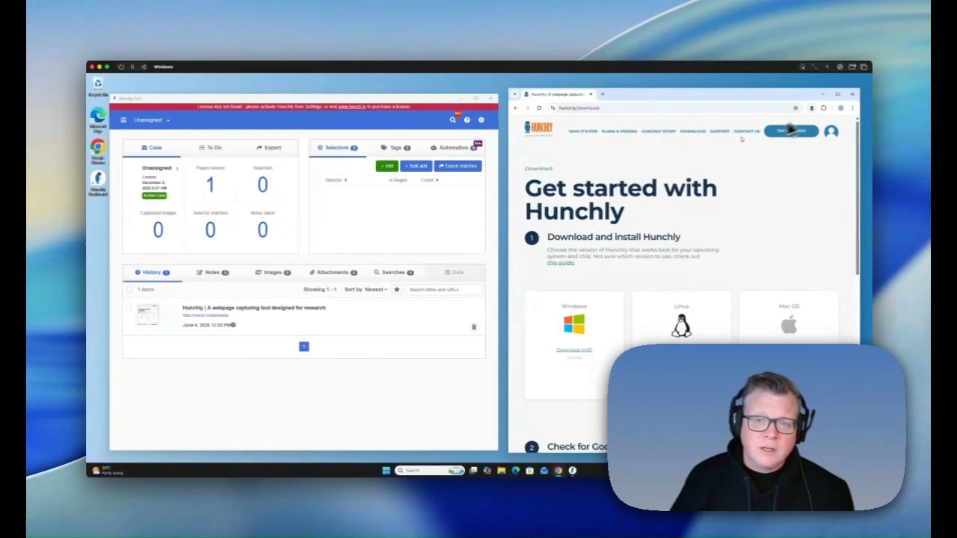
- Navigate the browser from the Hunchly downloads page to google.com
{"action": "left_click", "coordinate": [615, 108]}
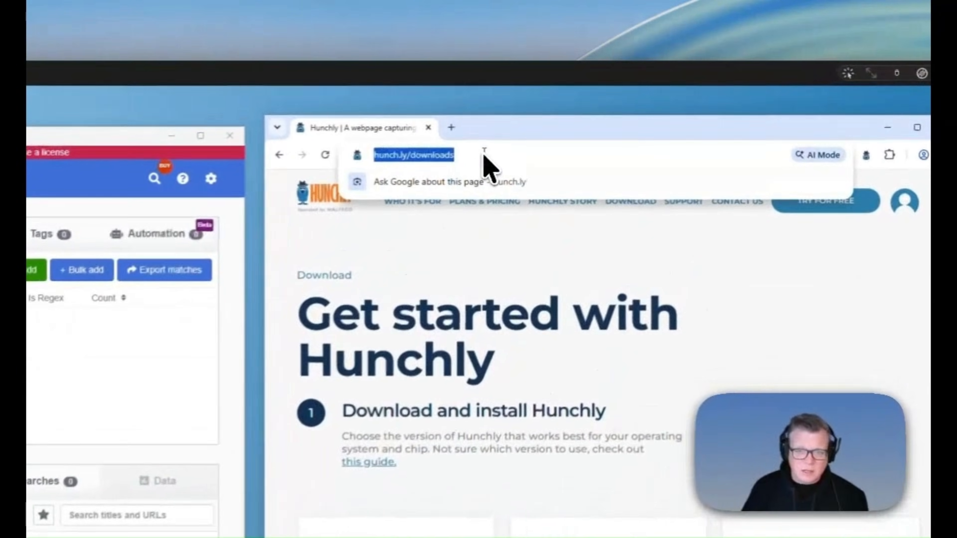
{"action": "type", "text": "google."}
{"action": "key", "text": "Return"}
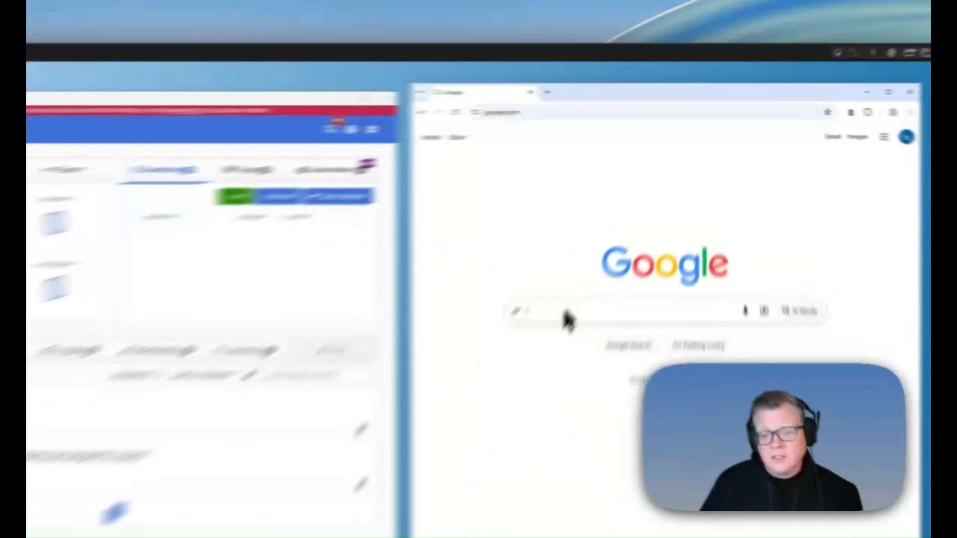
- Search Google for "david hasselhoff" and open the Wikipedia article from the results
{"action": "left_click", "coordinate": [616, 245]}
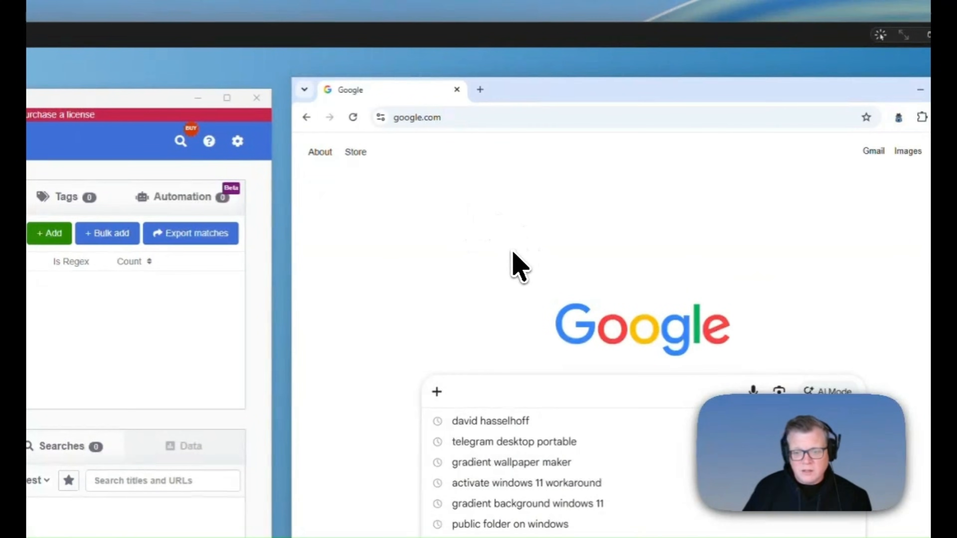
{"action": "type", "text": "david"}
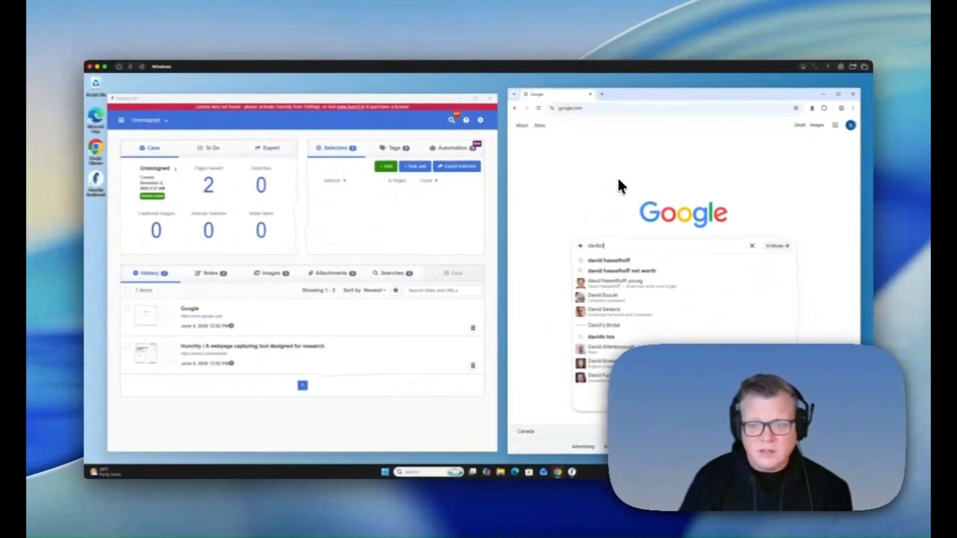
{"action": "type", "text": " hasselhoff"}
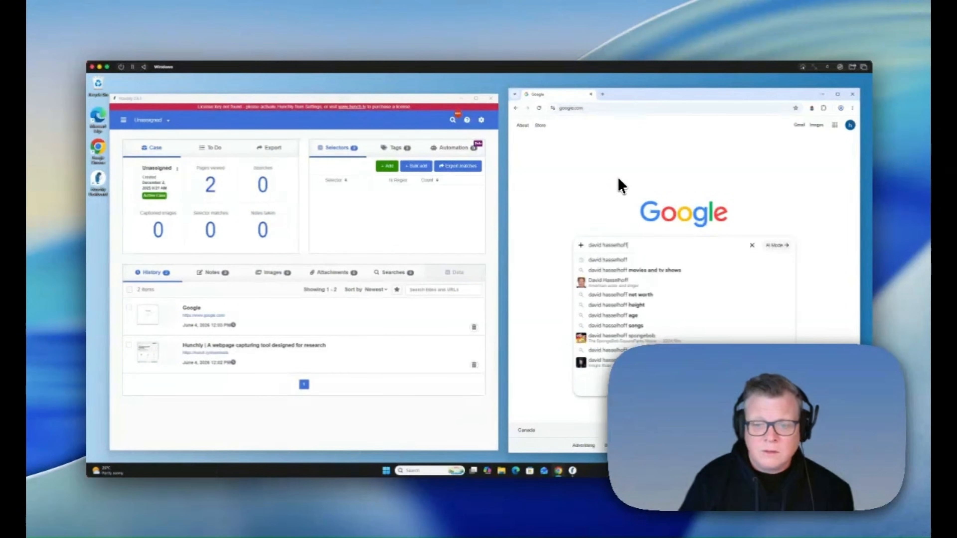
{"action": "key", "text": "Return"}
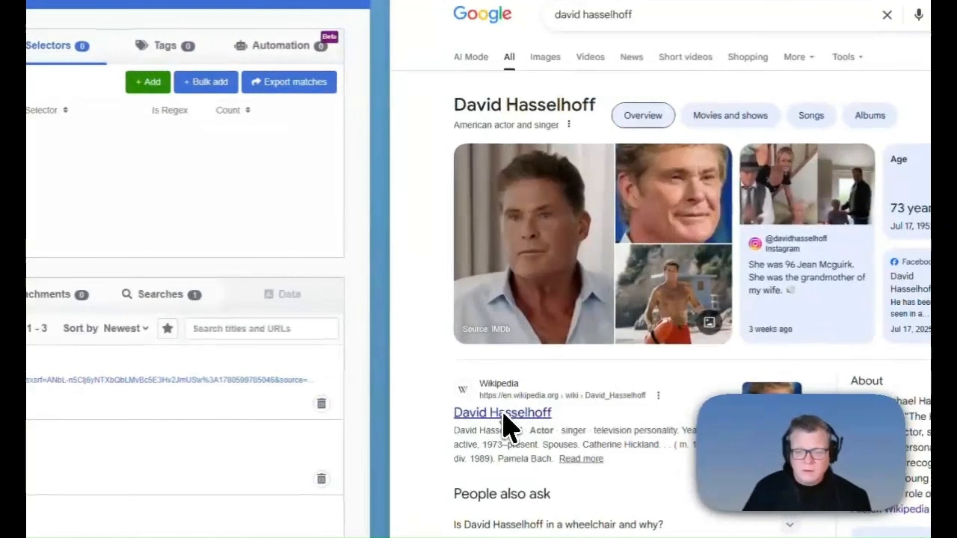
{"action": "left_click", "coordinate": [504, 414]}
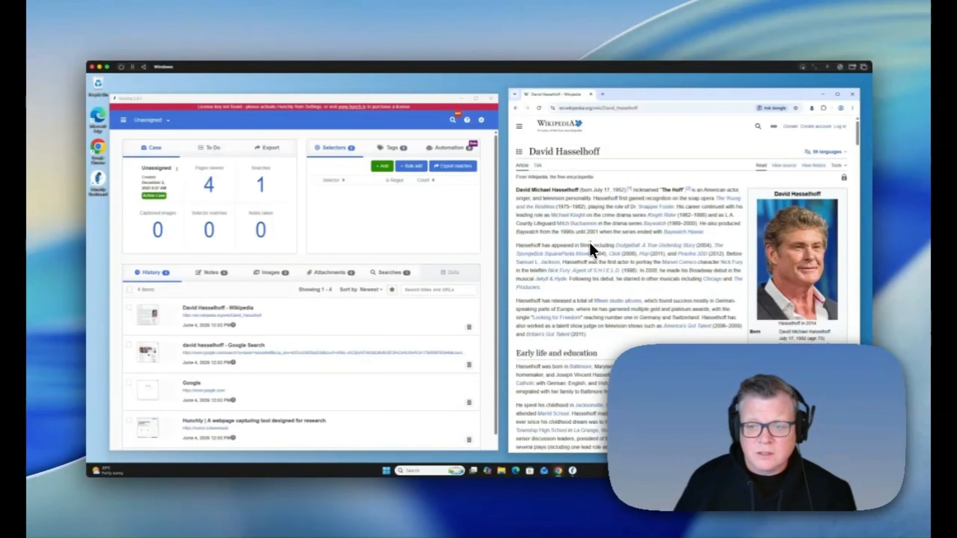
- Skim the David Hasselhoff Wikipedia article through its career sections and check the context options for the portrait image
{"action": "scroll", "coordinate": [590, 244], "scroll_direction": "down", "scroll_amount": 5}
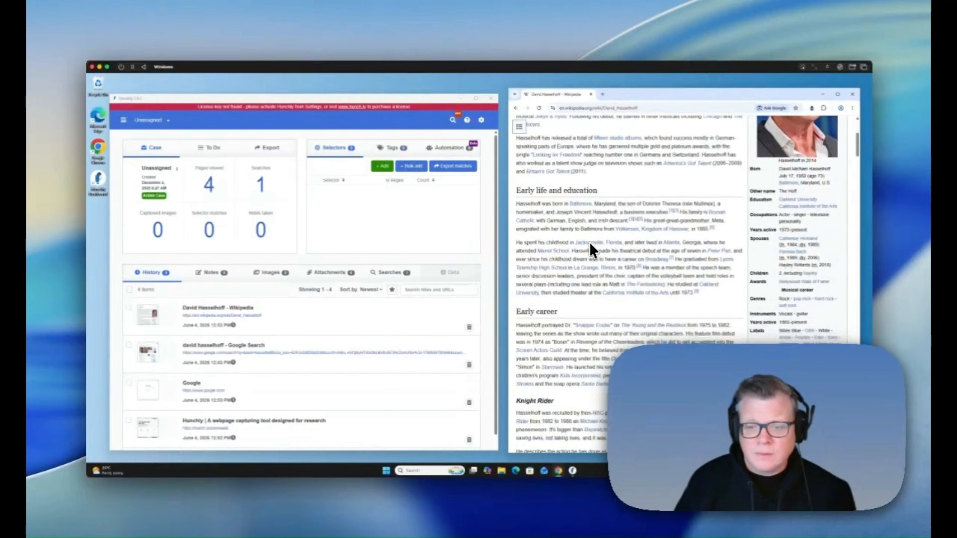
{"action": "scroll", "coordinate": [589, 241], "scroll_direction": "down", "scroll_amount": 15}
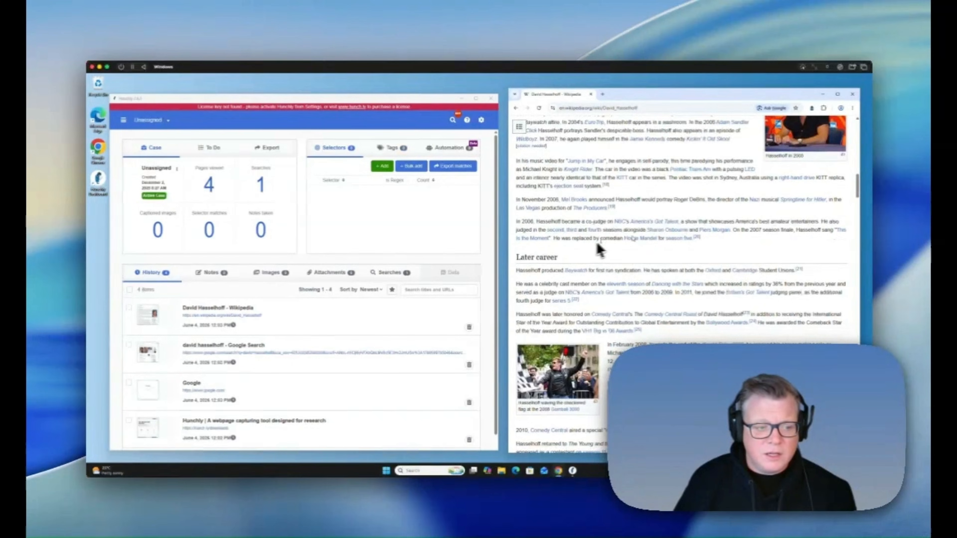
{"action": "scroll", "coordinate": [632, 237], "scroll_direction": "down", "scroll_amount": 5}
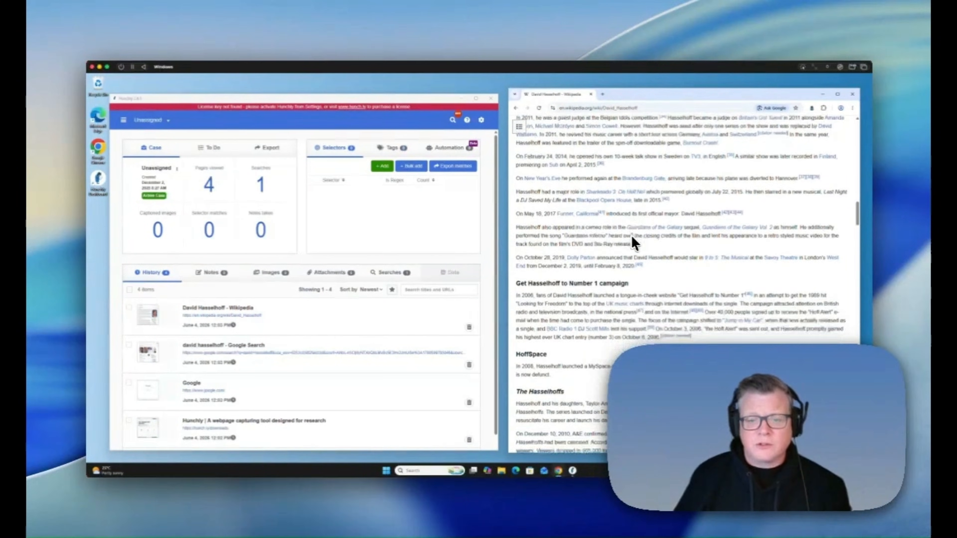
{"action": "scroll", "coordinate": [631, 236], "scroll_direction": "up", "scroll_amount": 20}
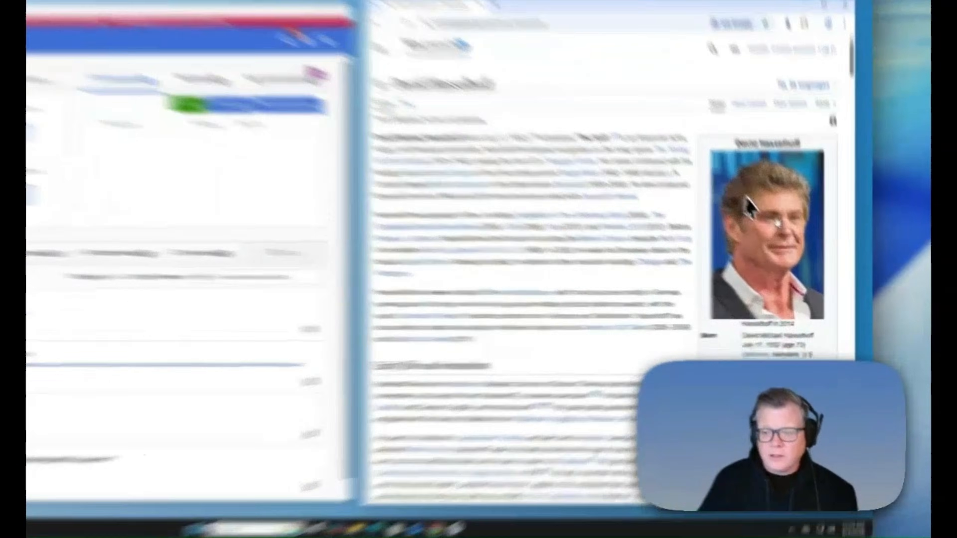
{"action": "right_click", "coordinate": [787, 231]}
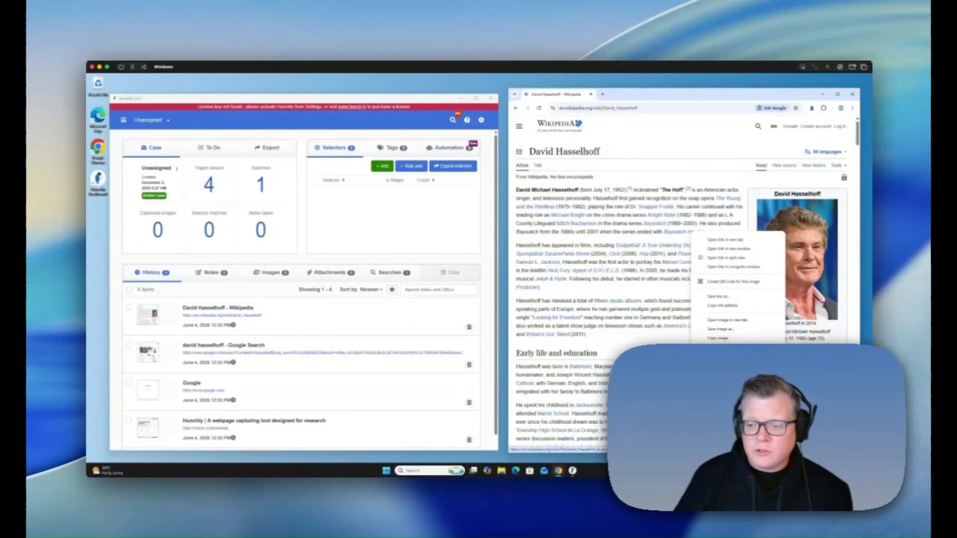
{"action": "scroll", "coordinate": [597, 295], "scroll_direction": "down", "scroll_amount": 15}
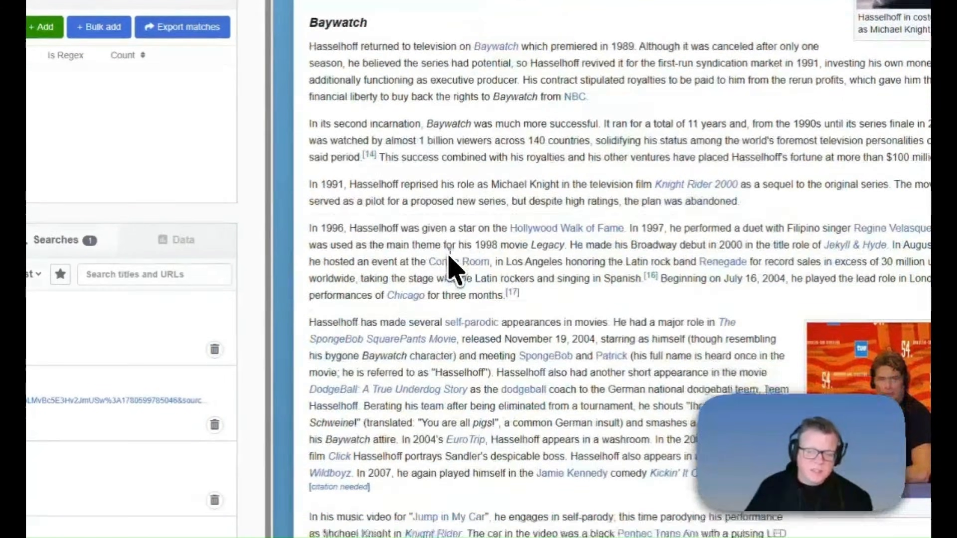
{"action": "scroll", "coordinate": [449, 257], "scroll_direction": "down", "scroll_amount": 5}
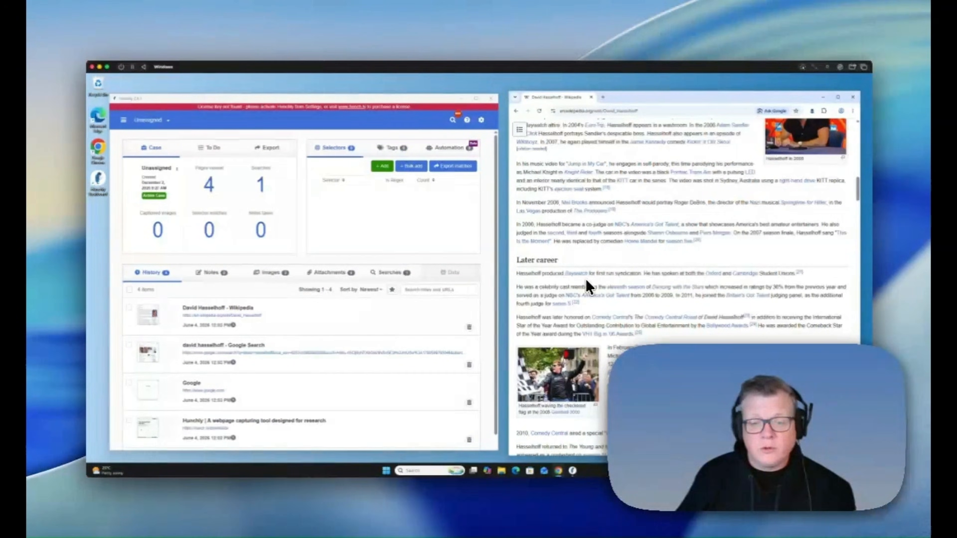
{"action": "scroll", "coordinate": [603, 279], "scroll_direction": "down", "scroll_amount": 3}
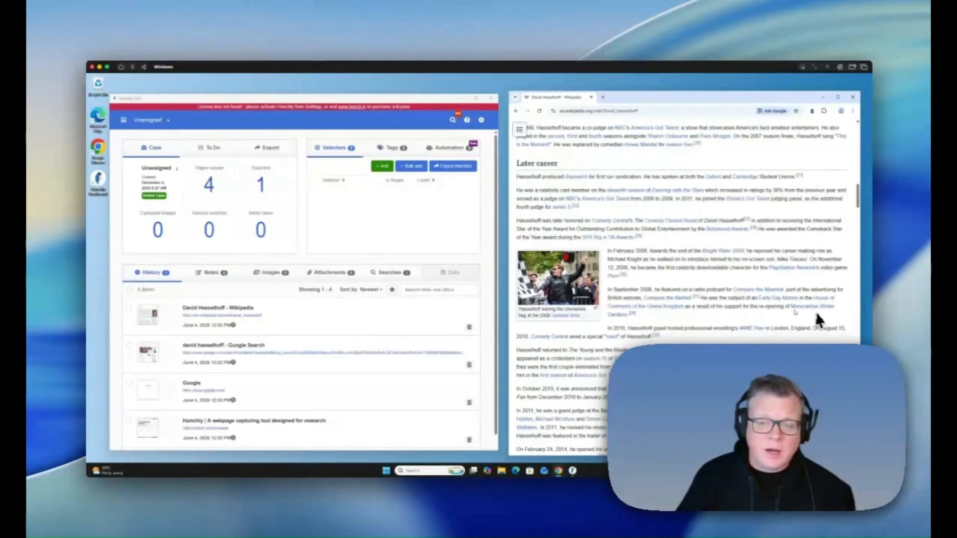
{"action": "scroll", "coordinate": [689, 303], "scroll_direction": "up", "scroll_amount": 20}
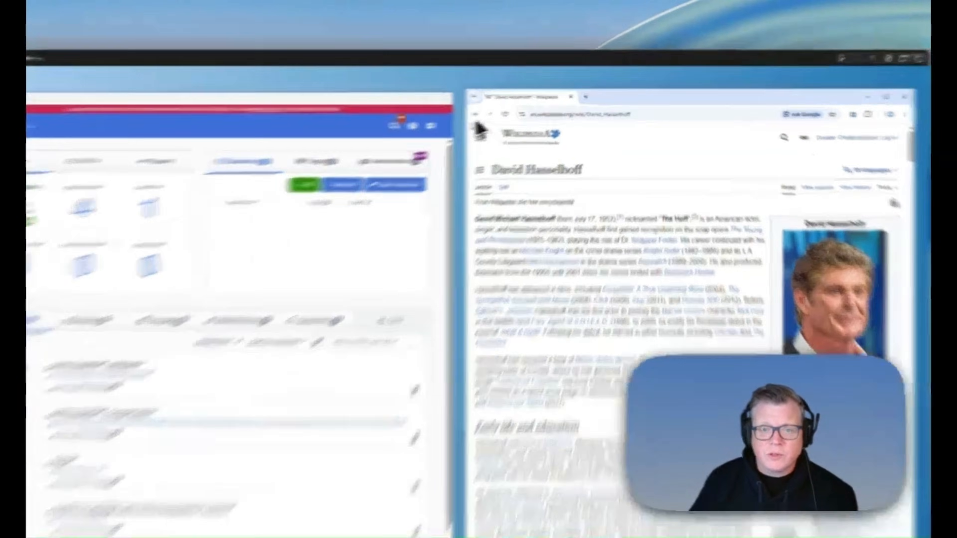
- Return from the Wikipedia article to the Google results, open the davidhasselhoff Instagram post, and skim it
{"action": "left_click", "coordinate": [515, 111]}
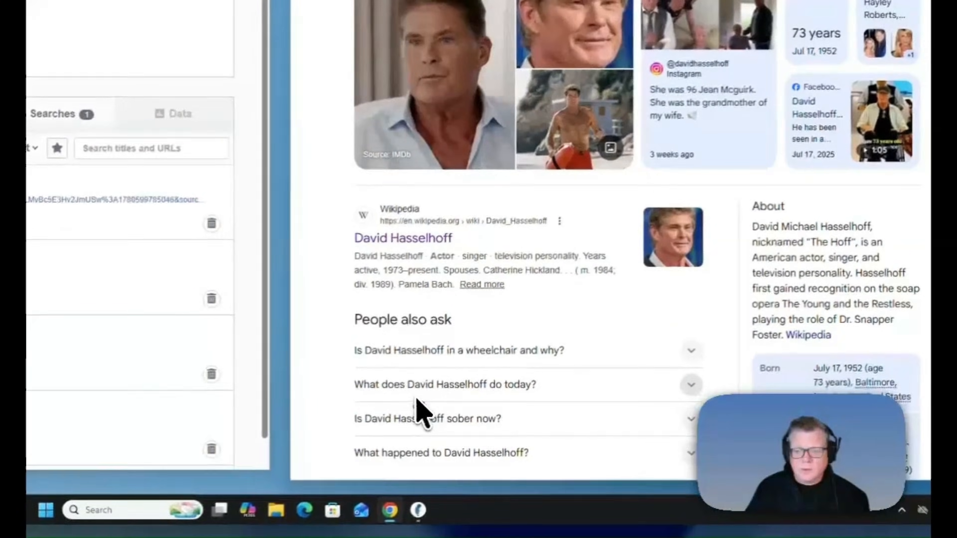
{"action": "scroll", "coordinate": [534, 265], "scroll_direction": "down", "scroll_amount": 3}
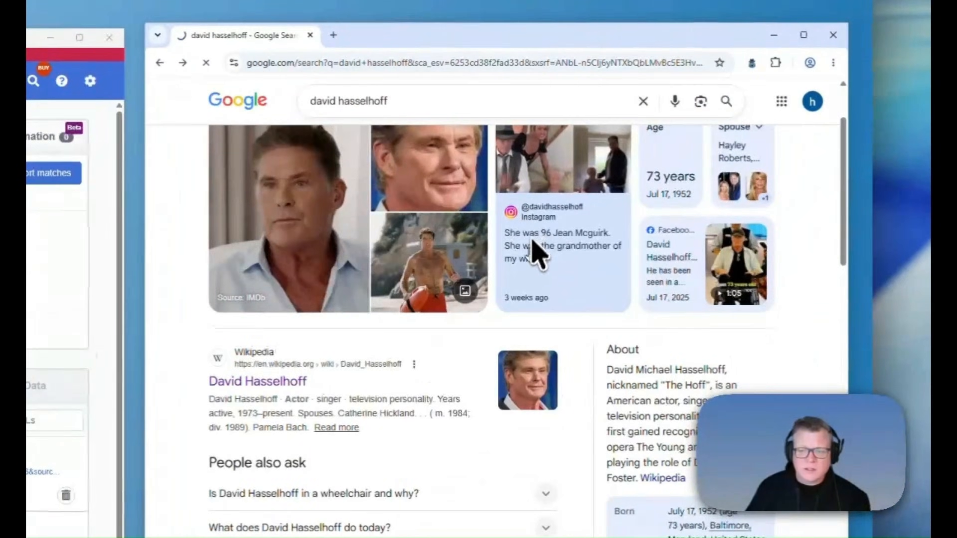
{"action": "left_click", "coordinate": [522, 219]}
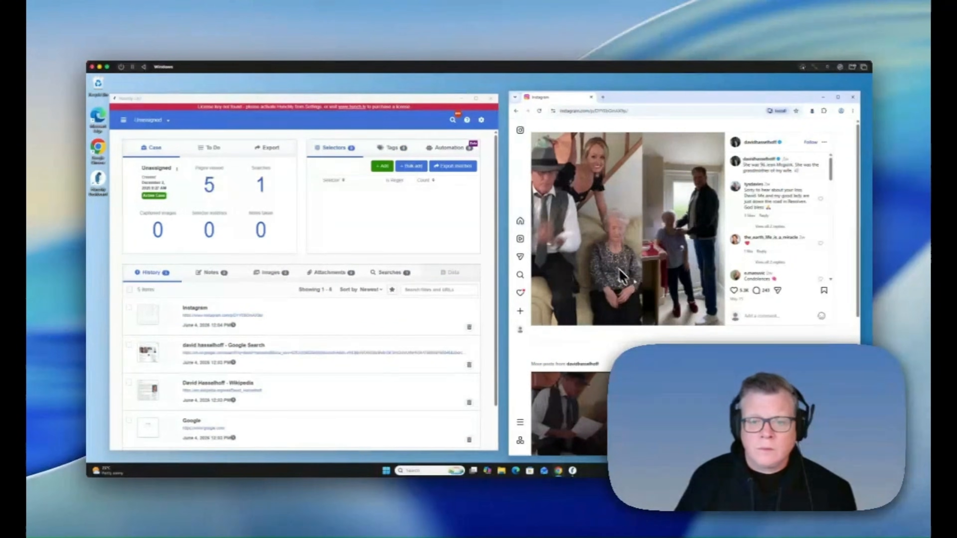
{"action": "scroll", "coordinate": [625, 286], "scroll_direction": "down", "scroll_amount": 8}
{"action": "scroll", "coordinate": [640, 298], "scroll_direction": "up", "scroll_amount": 8}
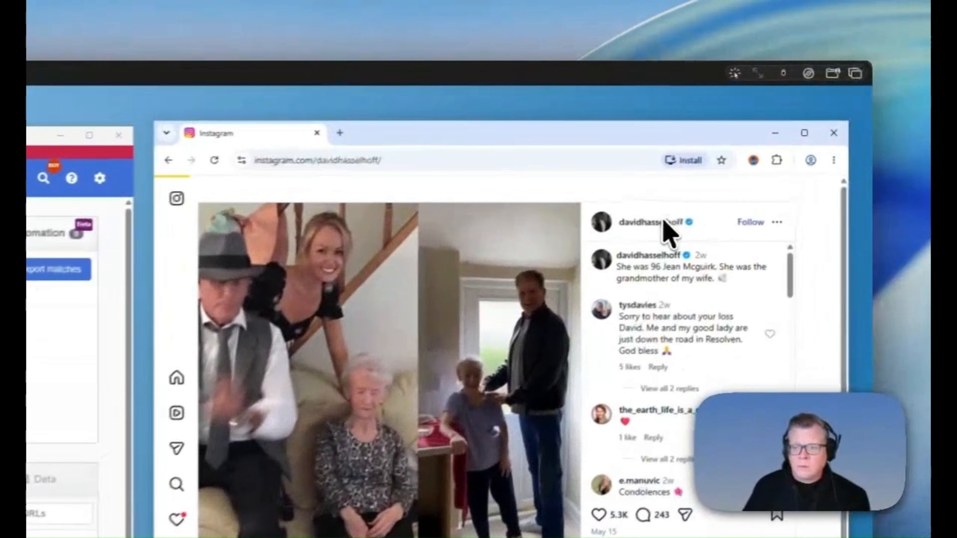
- Open the davidhasselhoff Instagram profile from the post and browse its photo grid
{"action": "left_click", "coordinate": [761, 143]}
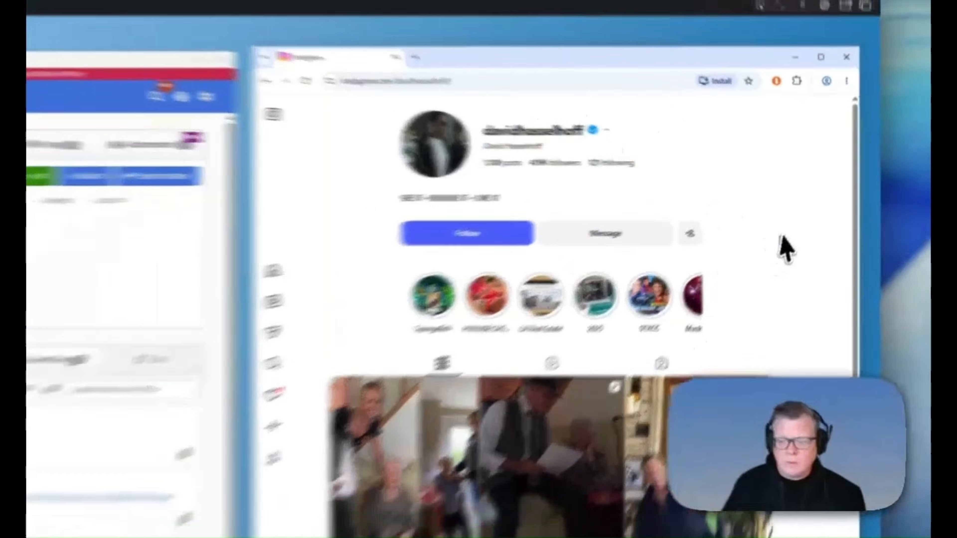
{"action": "scroll", "coordinate": [769, 324], "scroll_direction": "down", "scroll_amount": 10}
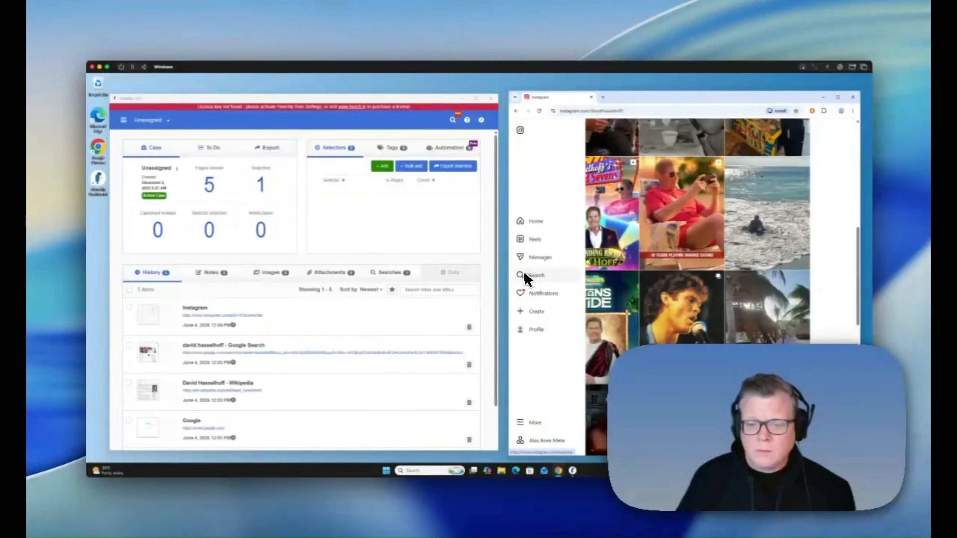
{"action": "left_click", "coordinate": [721, 236]}
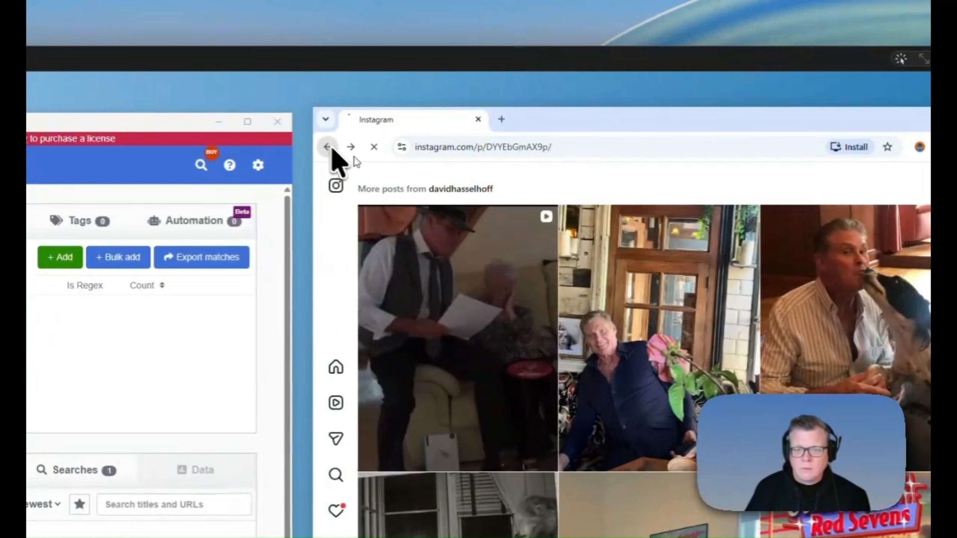
- Go back to the Google results, open David Hasselhoff's Facebook page, and skim its posts and photos
{"action": "left_click", "coordinate": [332, 148]}
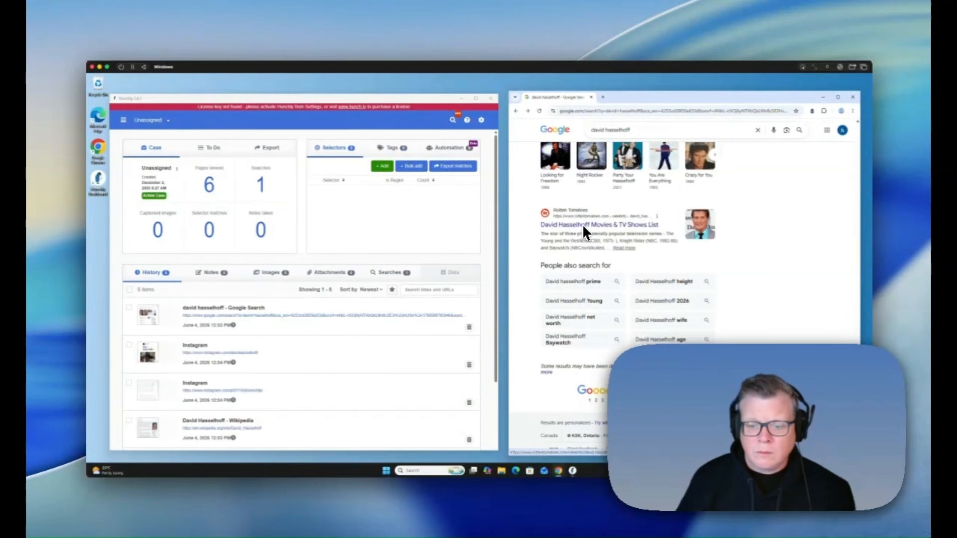
{"action": "scroll", "coordinate": [584, 227], "scroll_direction": "up", "scroll_amount": 5}
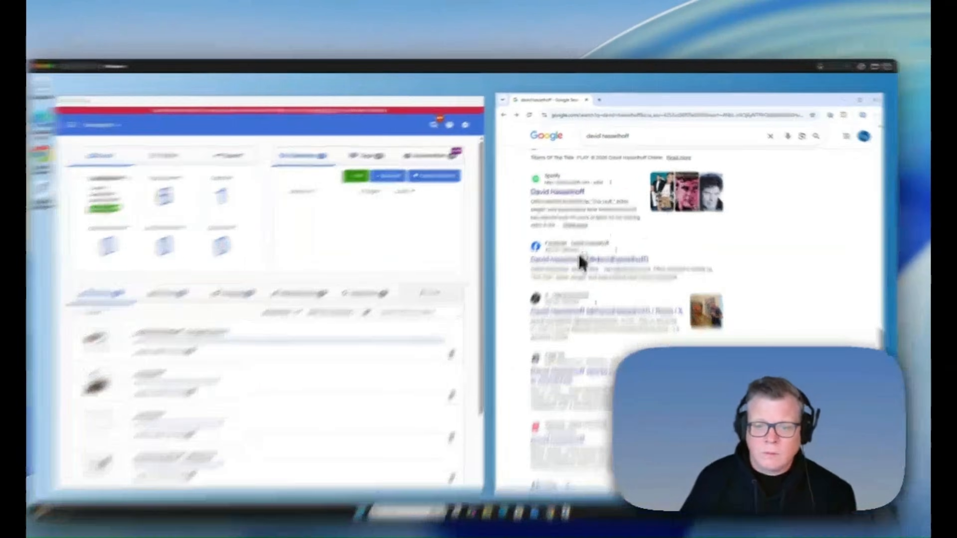
{"action": "left_click", "coordinate": [586, 242]}
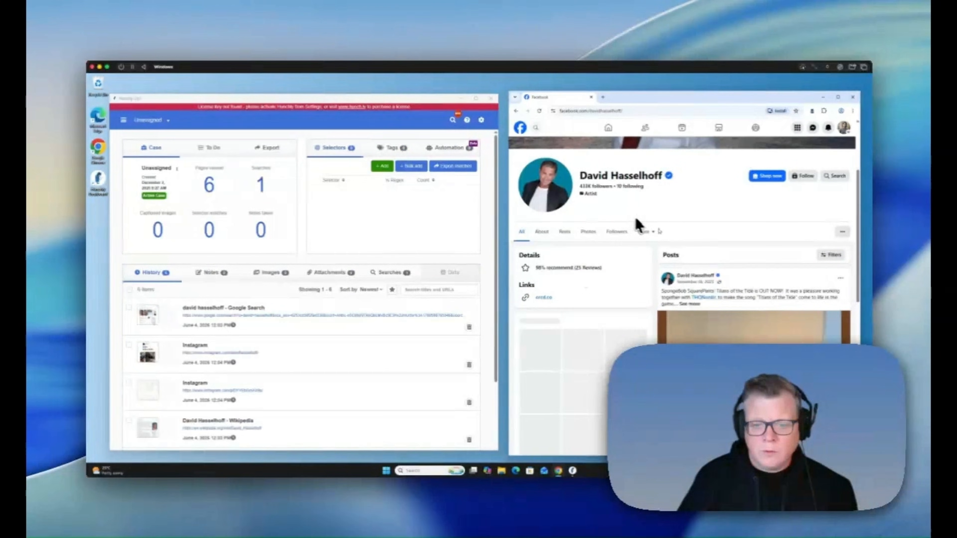
{"action": "scroll", "coordinate": [628, 247], "scroll_direction": "down", "scroll_amount": 10}
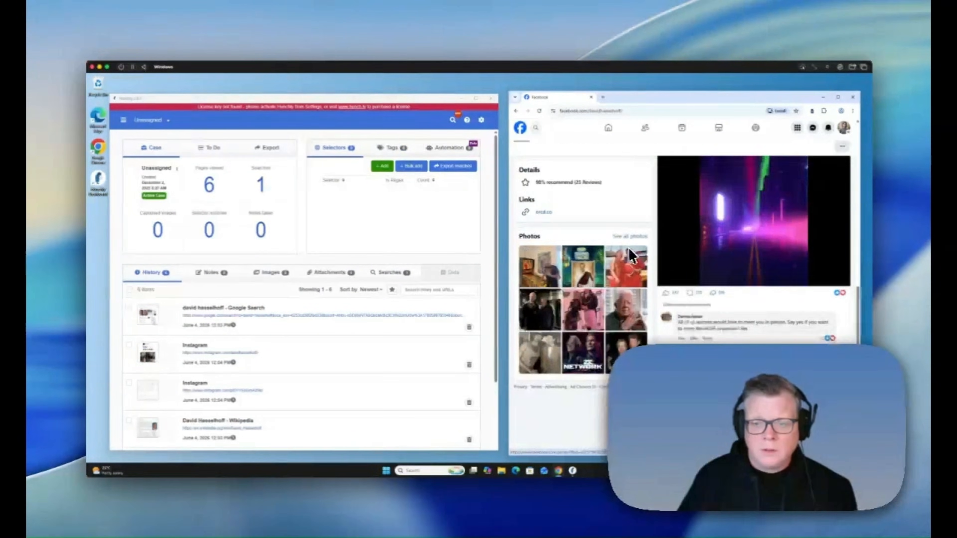
{"action": "scroll", "coordinate": [628, 250], "scroll_direction": "down", "scroll_amount": 10}
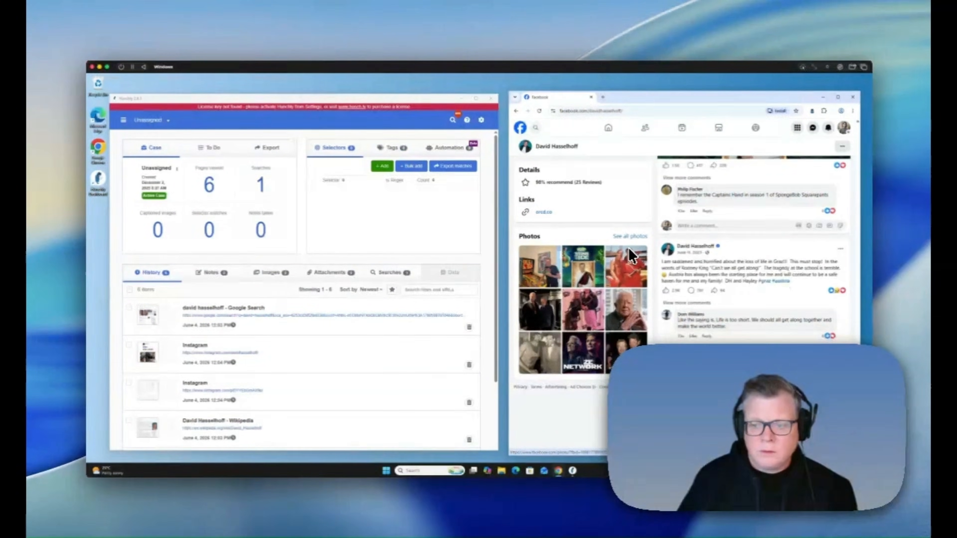
{"action": "scroll", "coordinate": [629, 248], "scroll_direction": "up", "scroll_amount": 15}
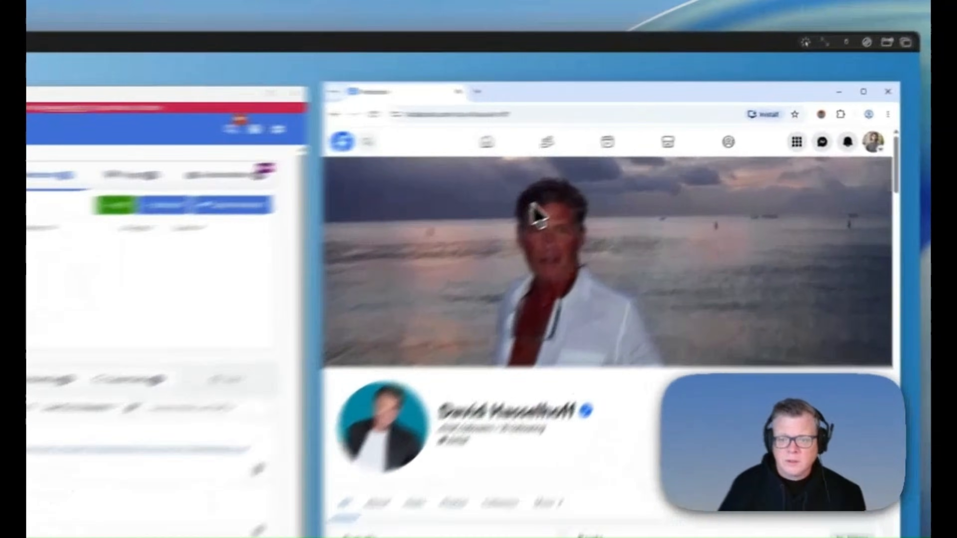
- Capture the Facebook cover photo with Hunchly and save it with the caption "David Hasselhoff"
{"action": "right_click", "coordinate": [635, 166]}
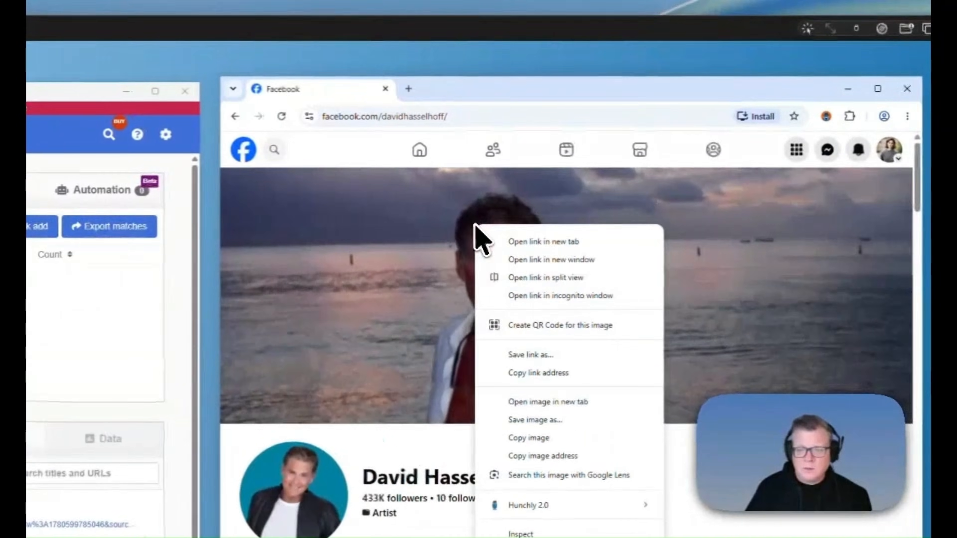
{"action": "left_click", "coordinate": [334, 150]}
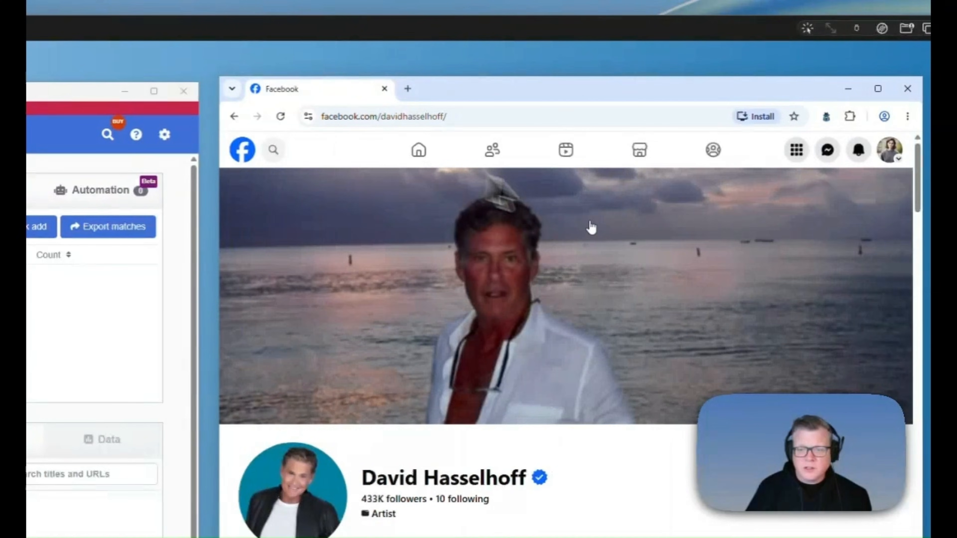
{"action": "right_click", "coordinate": [435, 219]}
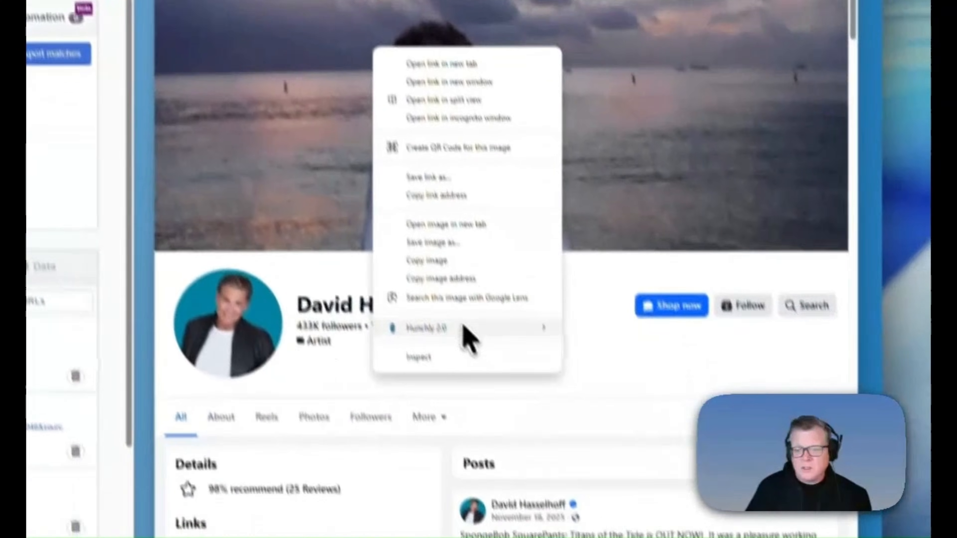
{"action": "mouse_move", "coordinate": [464, 328]}
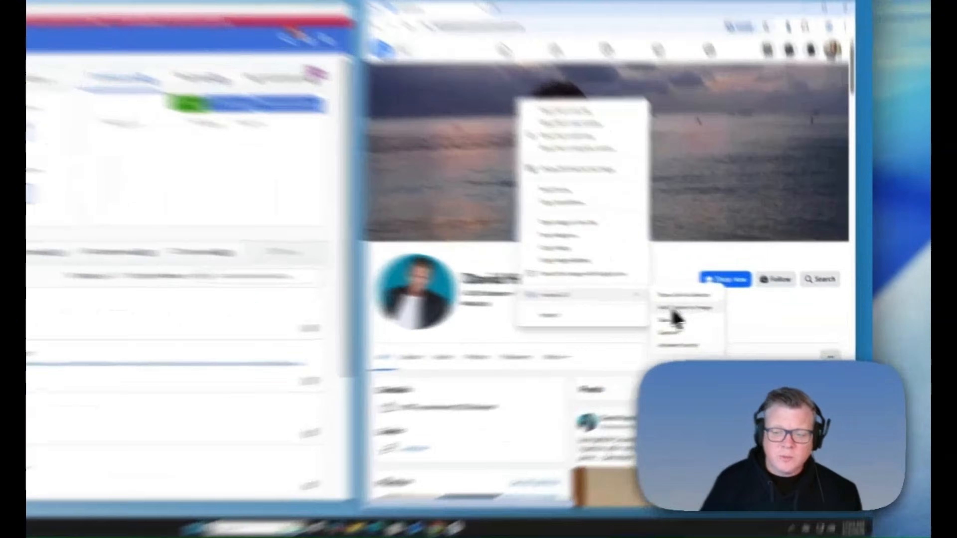
{"action": "left_click", "coordinate": [738, 312]}
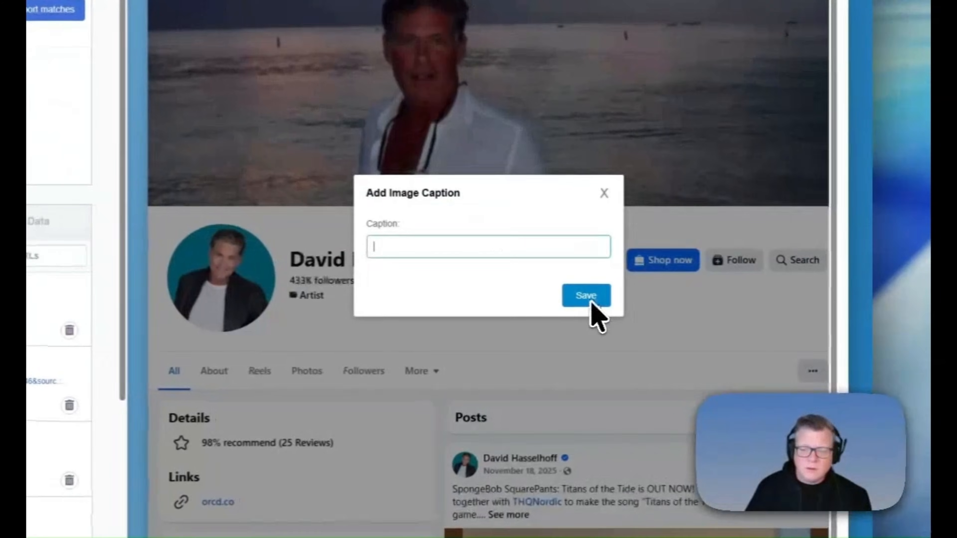
{"action": "left_click", "coordinate": [437, 245]}
{"action": "type", "text": "Da"}
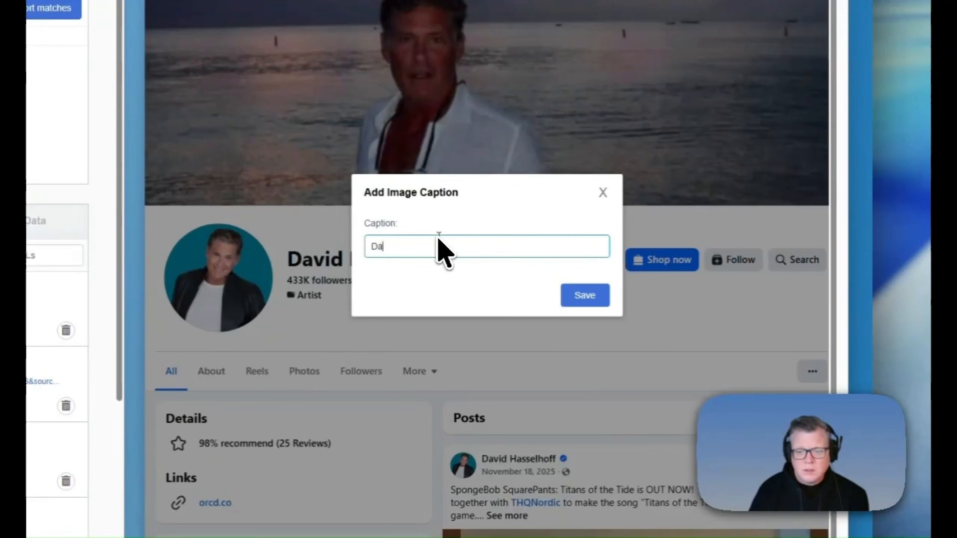
{"action": "type", "text": "vid Hasselhoff"}
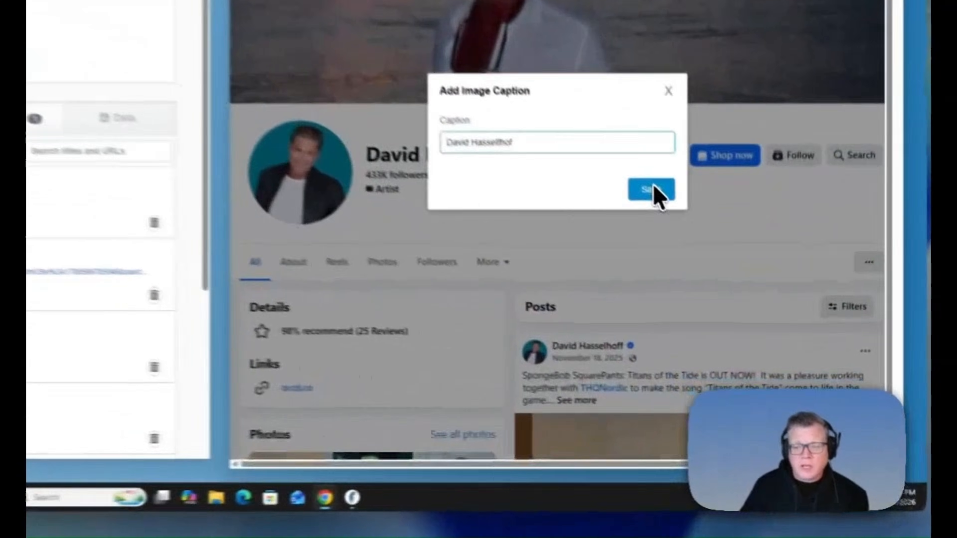
{"action": "left_click", "coordinate": [726, 309]}
- Add a Hunchly note reading "David Hasselhoff Facebook" to the Facebook profile page and save it
{"action": "scroll", "coordinate": [660, 321], "scroll_direction": "down", "scroll_amount": 5}
{"action": "scroll", "coordinate": [478, 177], "scroll_direction": "down", "scroll_amount": 3}
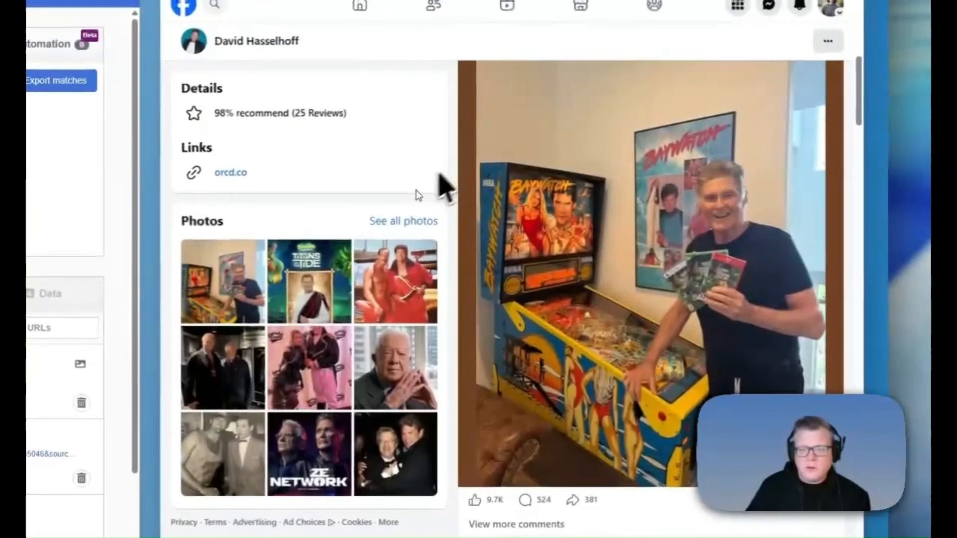
{"action": "scroll", "coordinate": [417, 191], "scroll_direction": "up", "scroll_amount": 10}
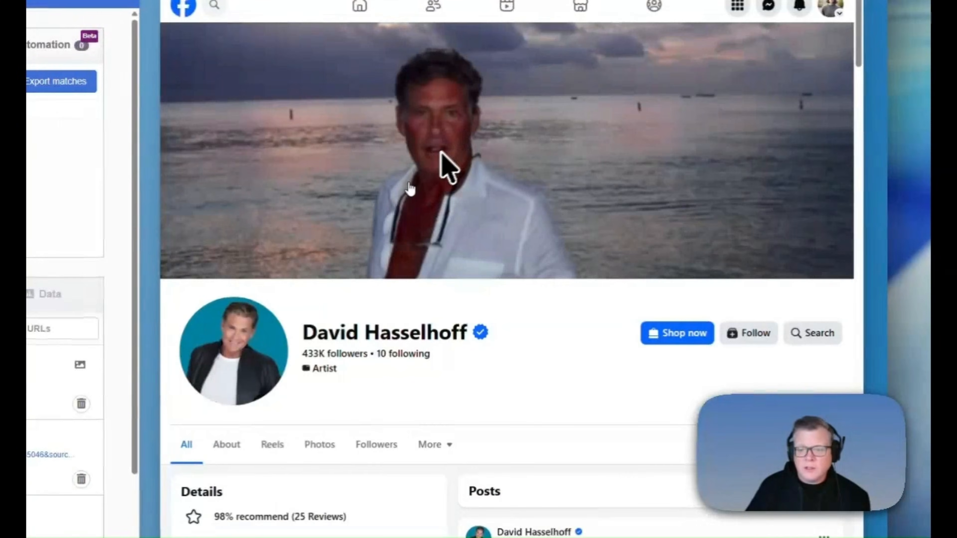
{"action": "right_click", "coordinate": [421, 398]}
{"action": "mouse_move", "coordinate": [490, 324]}
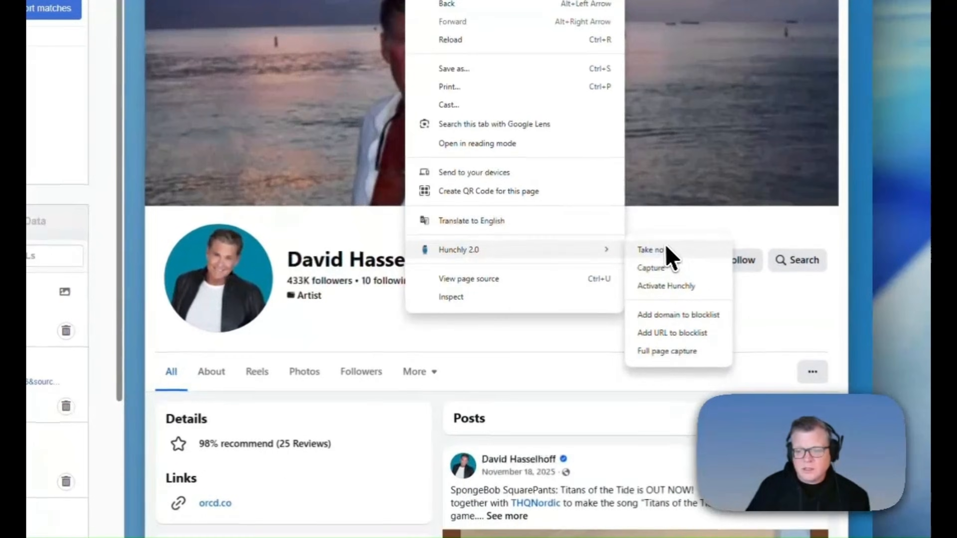
{"action": "left_click", "coordinate": [669, 323]}
{"action": "type", "text": "David Hasselhoff Facebook"}
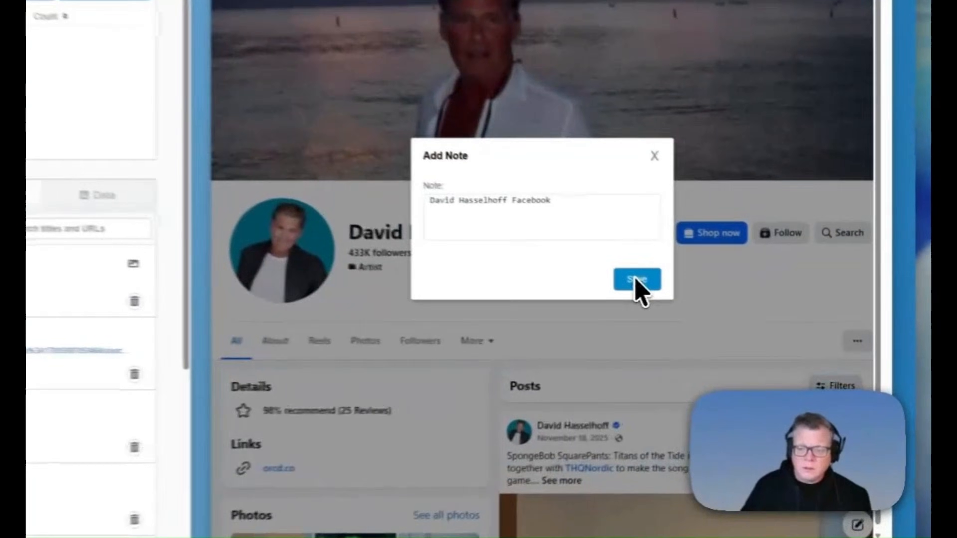
{"action": "left_click", "coordinate": [636, 280]}
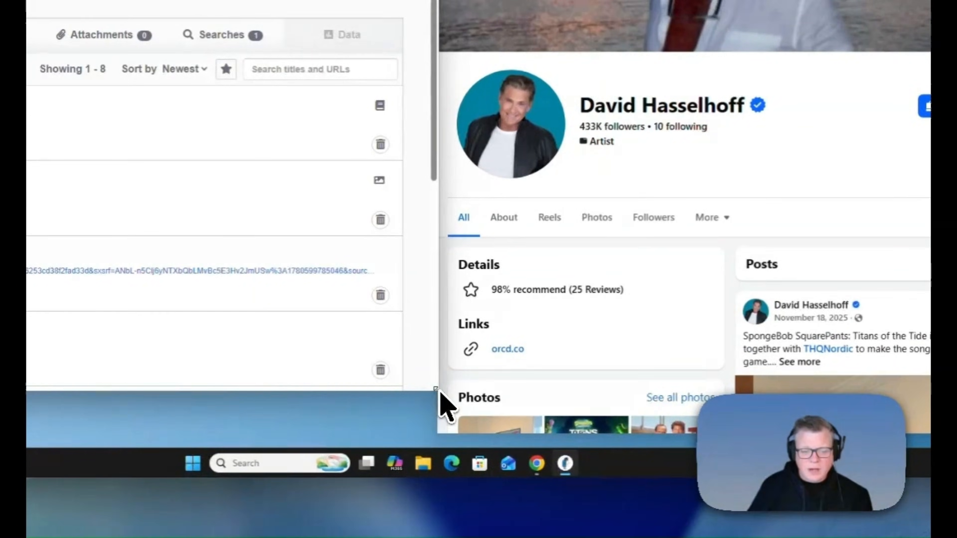
- Enlarge the Hunchly dashboard window and review the case history from the newest capture to the oldest, previewing page thumbnails
{"action": "left_click_drag", "start_coordinate": [439, 390], "coordinate": [691, 408]}
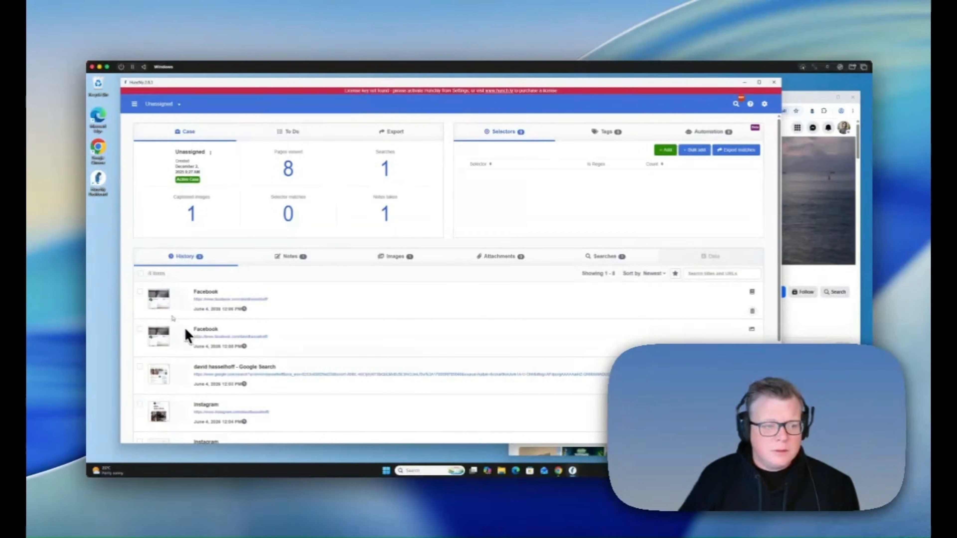
{"action": "mouse_move", "coordinate": [159, 371]}
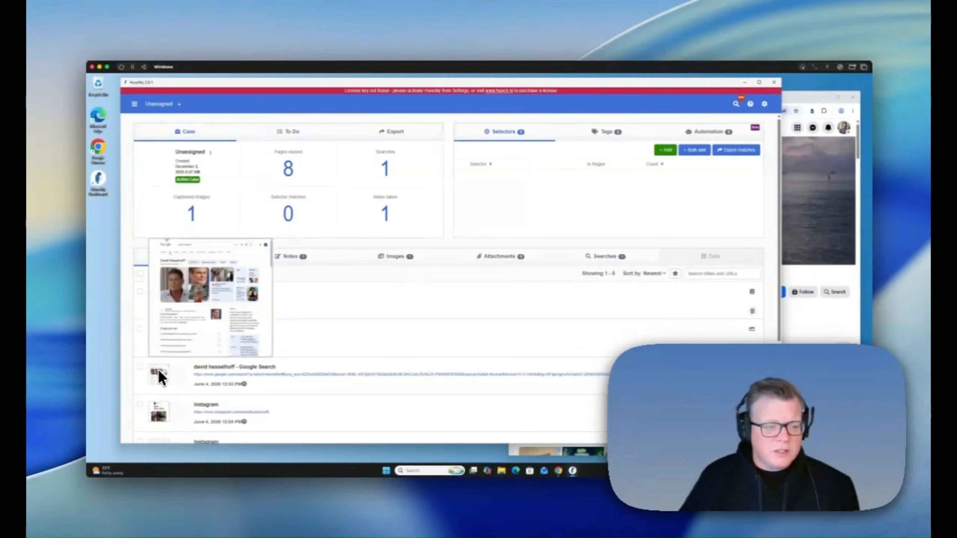
{"action": "scroll", "coordinate": [165, 368], "scroll_direction": "down", "scroll_amount": 2}
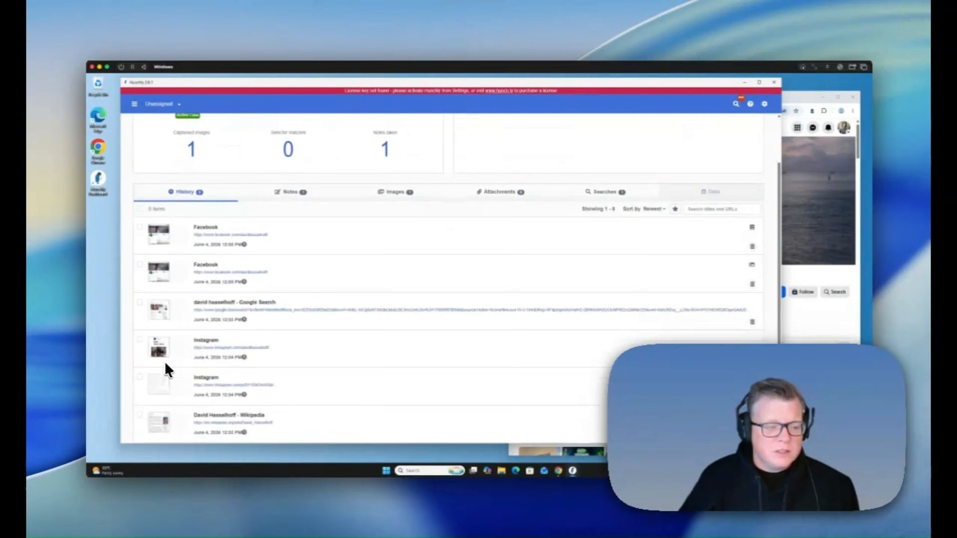
{"action": "scroll", "coordinate": [168, 367], "scroll_direction": "down", "scroll_amount": 3}
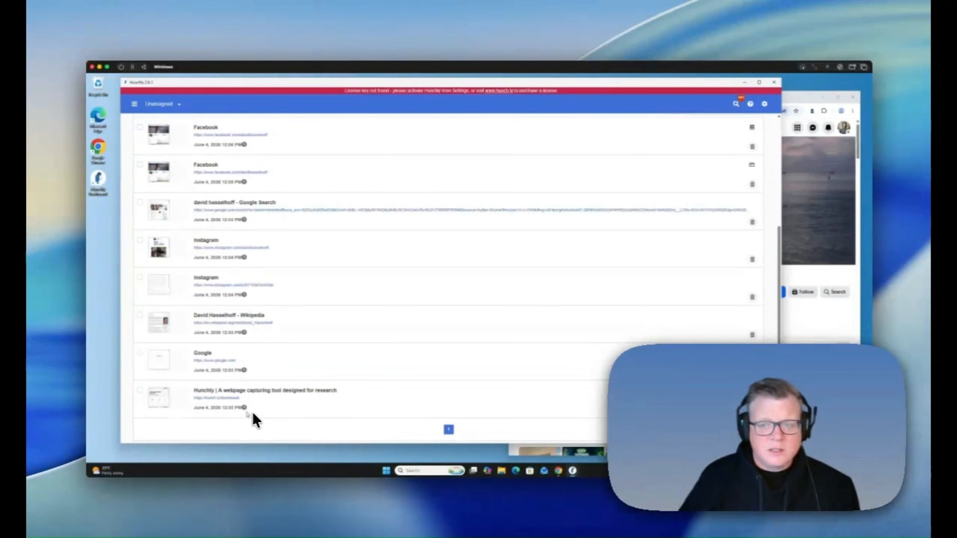
{"action": "scroll", "coordinate": [242, 405], "scroll_direction": "up", "scroll_amount": 4}
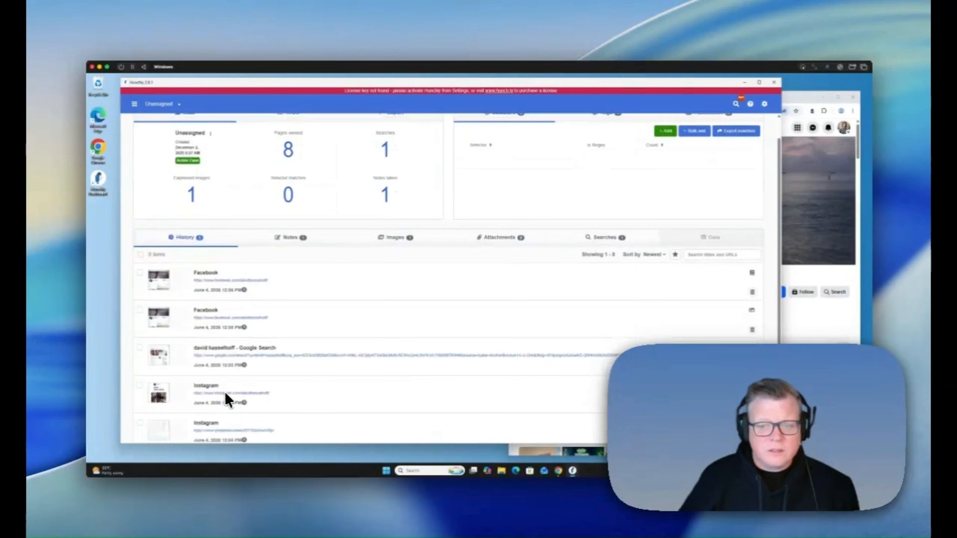
{"action": "scroll", "coordinate": [226, 398], "scroll_direction": "down", "scroll_amount": 4}
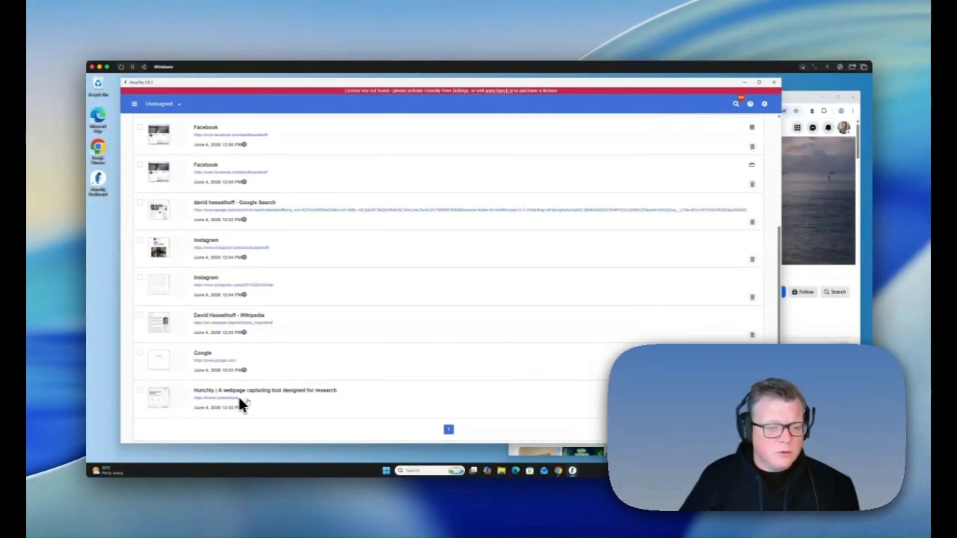
{"action": "mouse_move", "coordinate": [167, 399]}
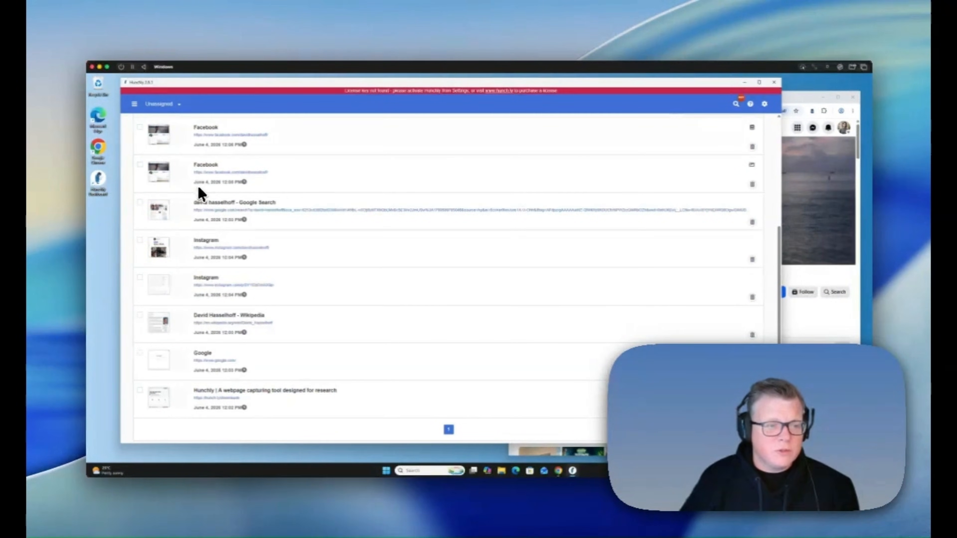
- Preview the Instagram profile capture in the case history, and open the captured "David Hasselhoff - Wikipedia" page for review
{"action": "scroll", "coordinate": [199, 187], "scroll_direction": "up", "scroll_amount": 5}
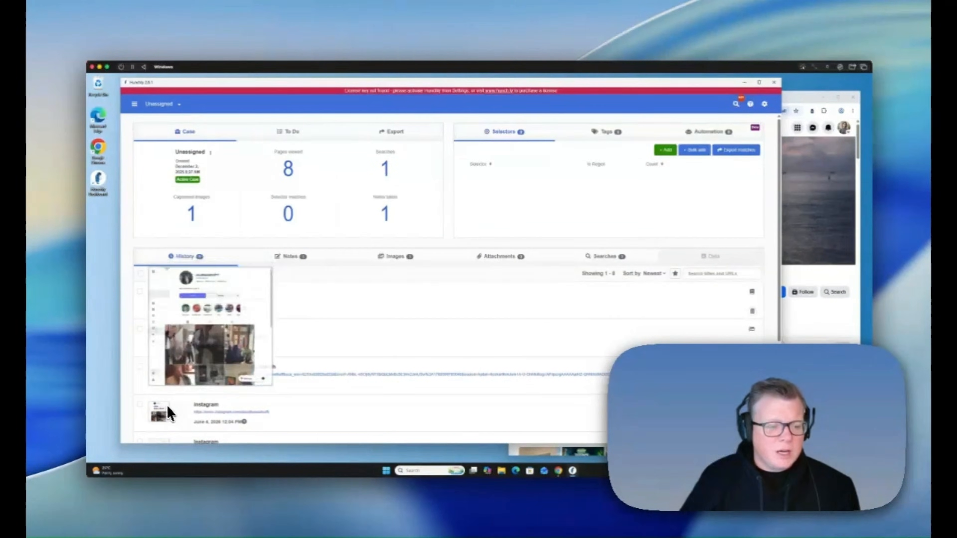
{"action": "scroll", "coordinate": [167, 408], "scroll_direction": "down", "scroll_amount": 5}
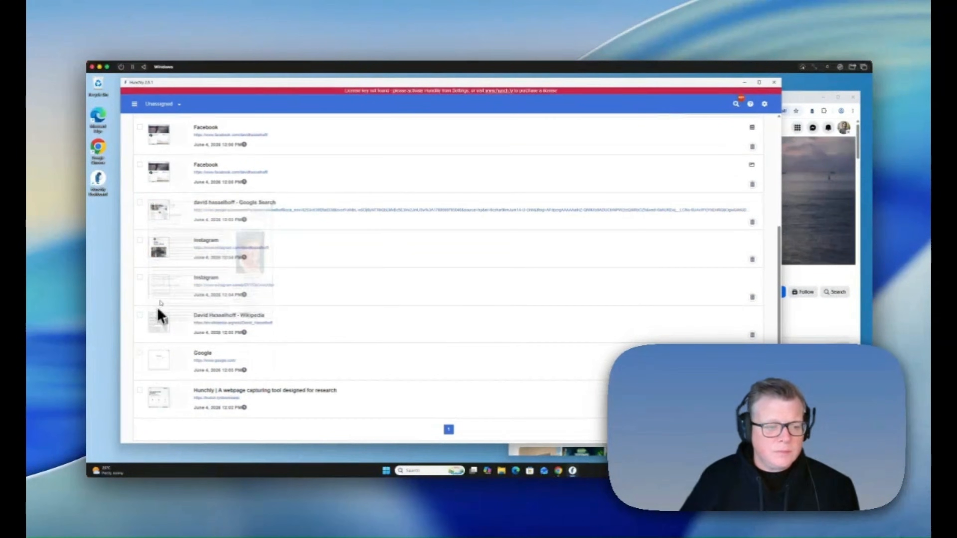
{"action": "mouse_move", "coordinate": [161, 316]}
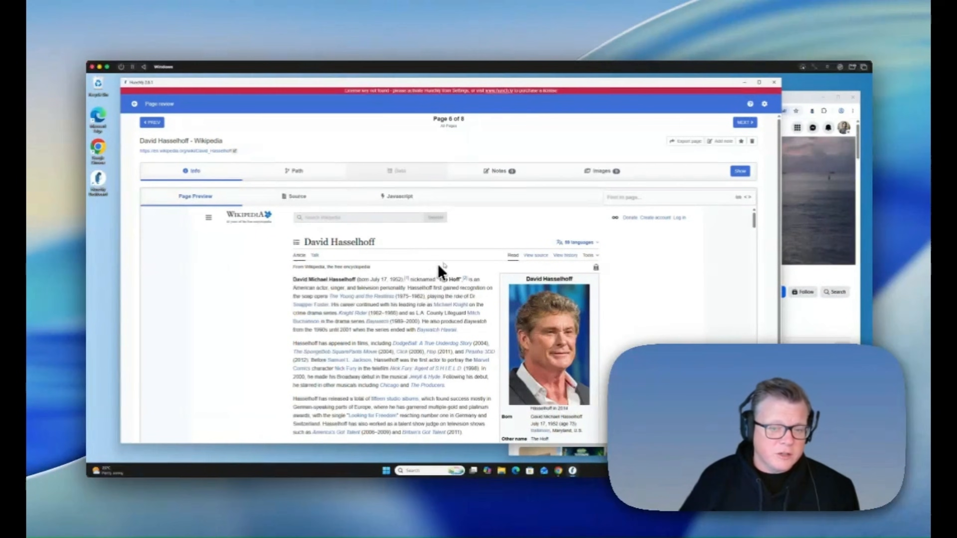
- Examine the captured Wikipedia article from end to end, follow a link in it, and decline visiting the external page
{"action": "scroll", "coordinate": [373, 357], "scroll_direction": "down", "scroll_amount": 10}
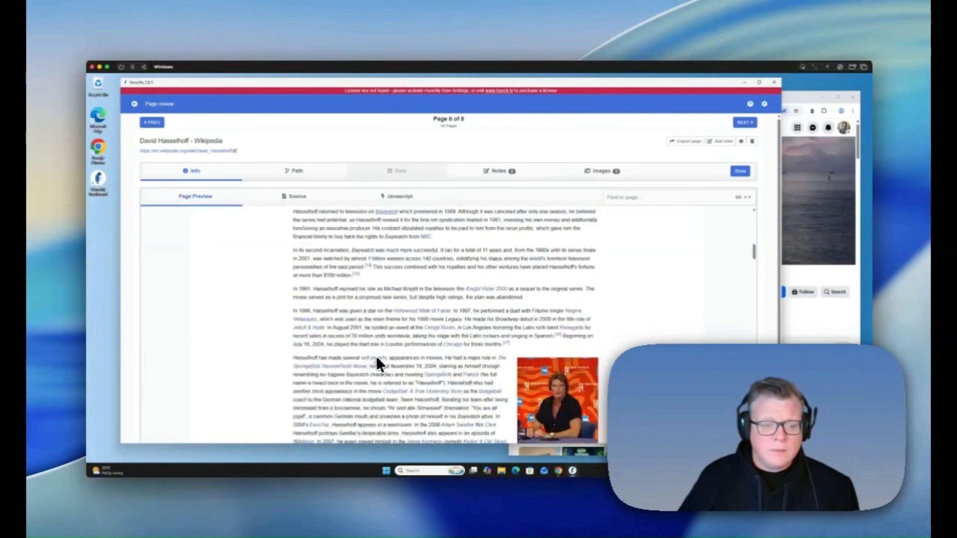
{"action": "scroll", "coordinate": [381, 354], "scroll_direction": "down", "scroll_amount": 12}
{"action": "scroll", "coordinate": [381, 355], "scroll_direction": "up", "scroll_amount": 20}
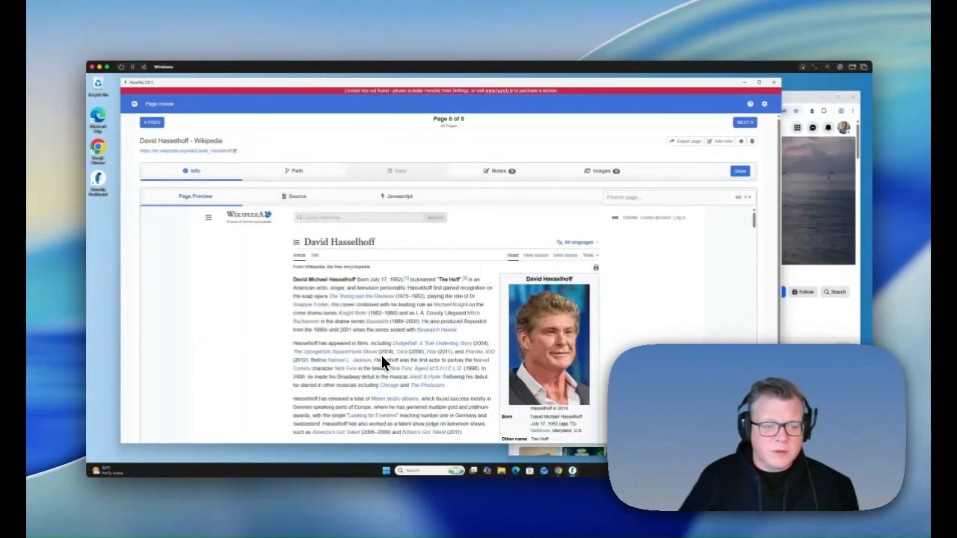
{"action": "left_click", "coordinate": [347, 296]}
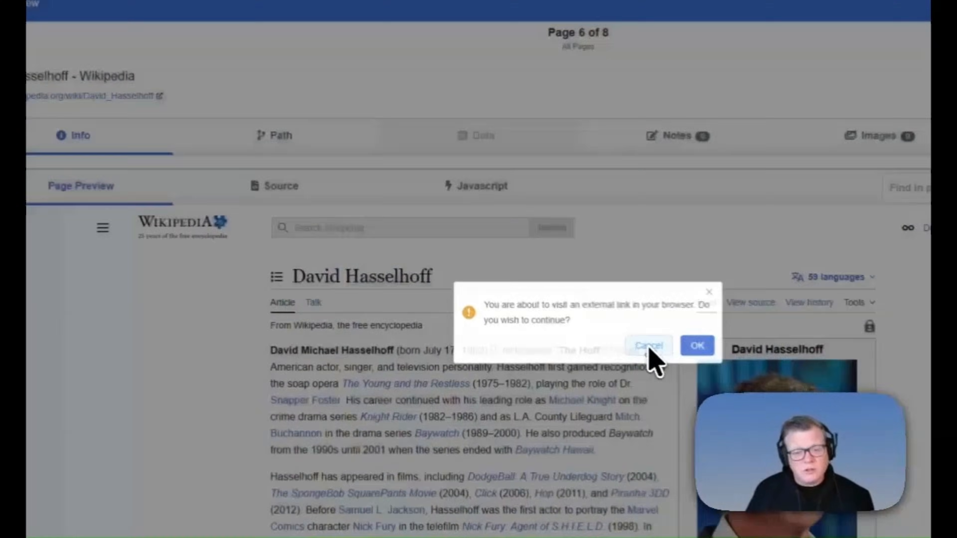
{"action": "left_click", "coordinate": [483, 277]}
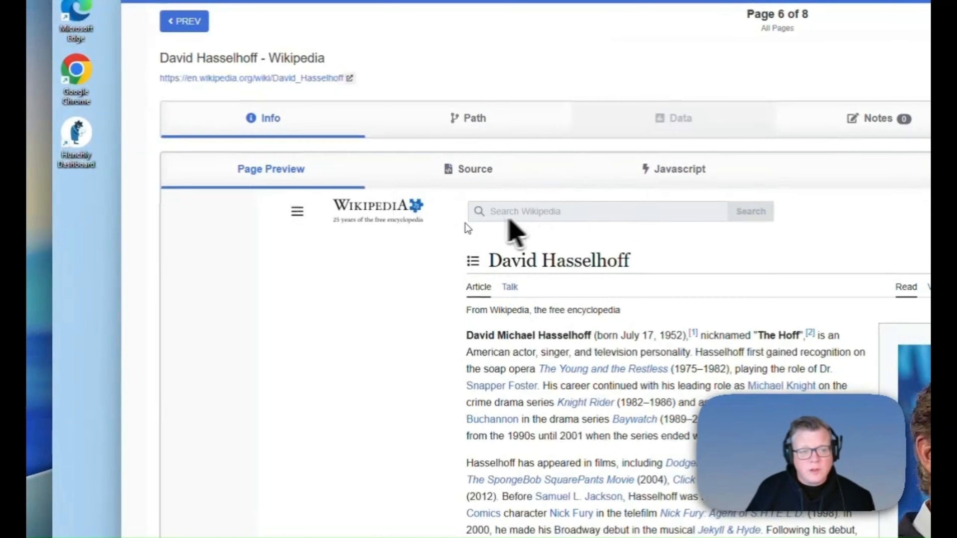
- Examine the captured Wikipedia page's source code and JavaScript, and return to its page preview
{"action": "left_click", "coordinate": [467, 171]}
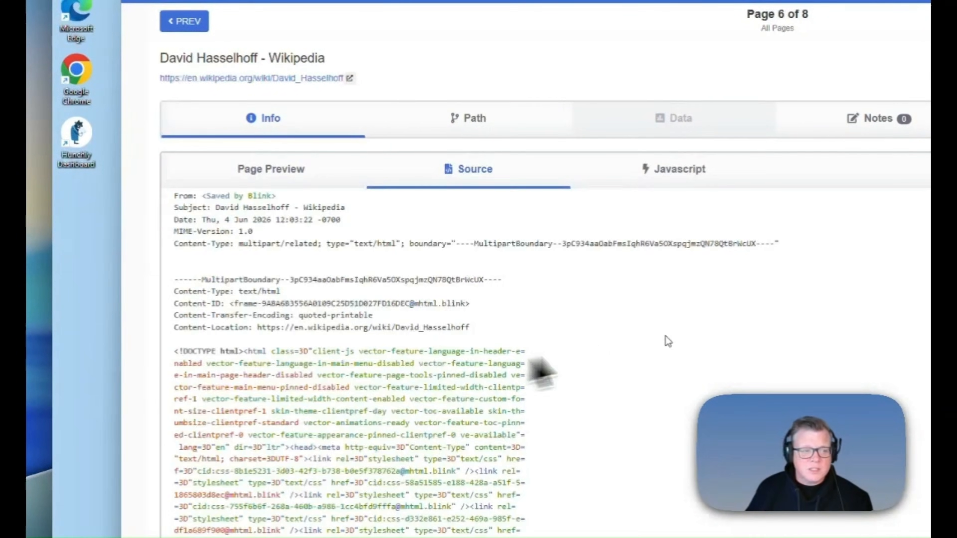
{"action": "scroll", "coordinate": [285, 374], "scroll_direction": "down", "scroll_amount": 10}
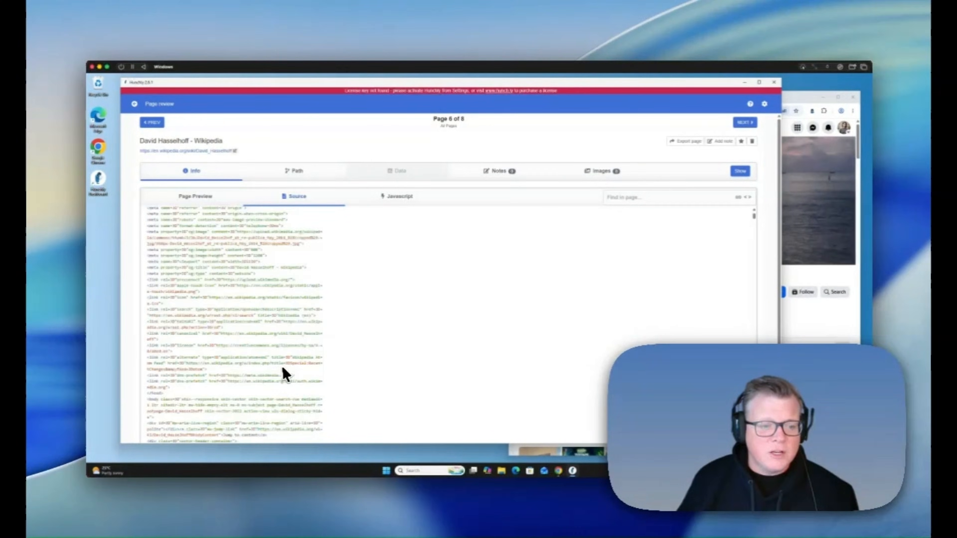
{"action": "scroll", "coordinate": [284, 374], "scroll_direction": "down", "scroll_amount": 5}
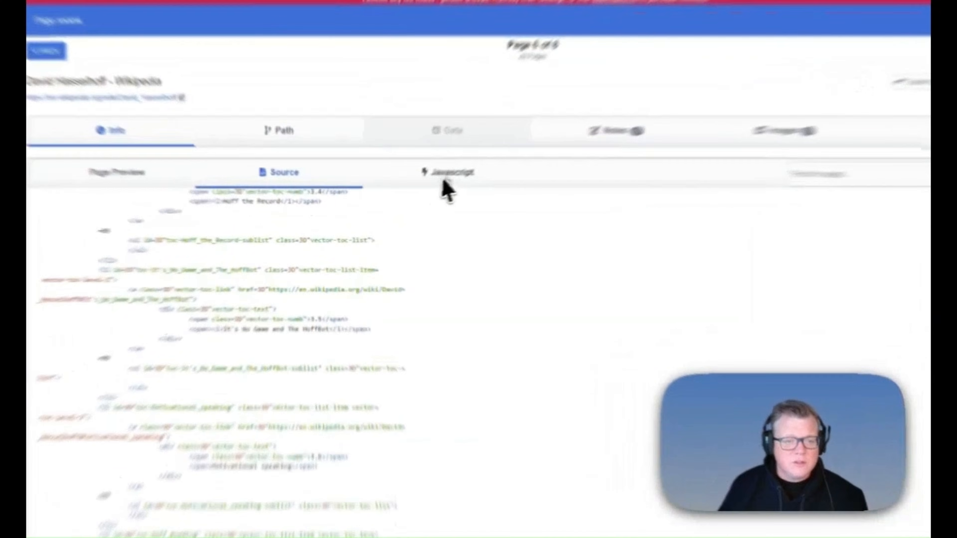
{"action": "left_click", "coordinate": [395, 196]}
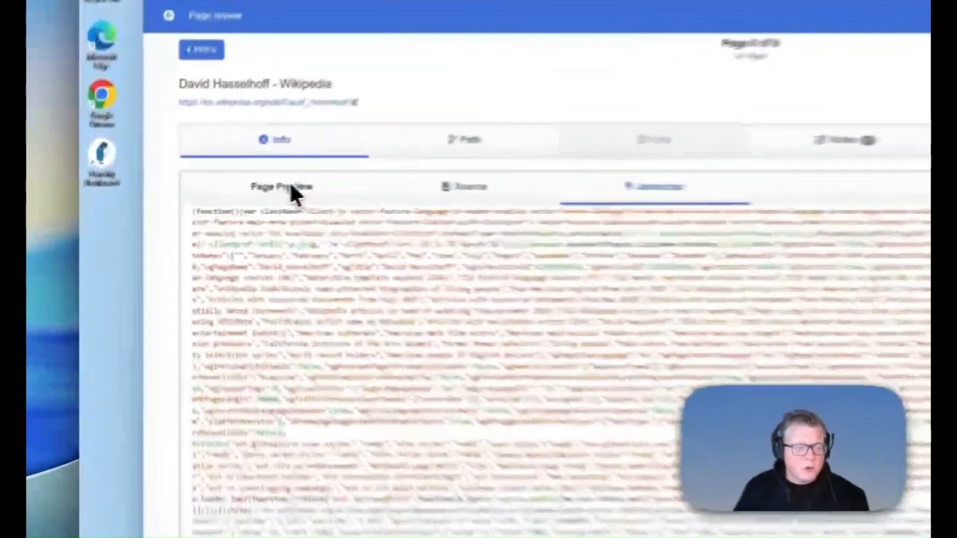
{"action": "left_click", "coordinate": [192, 195]}
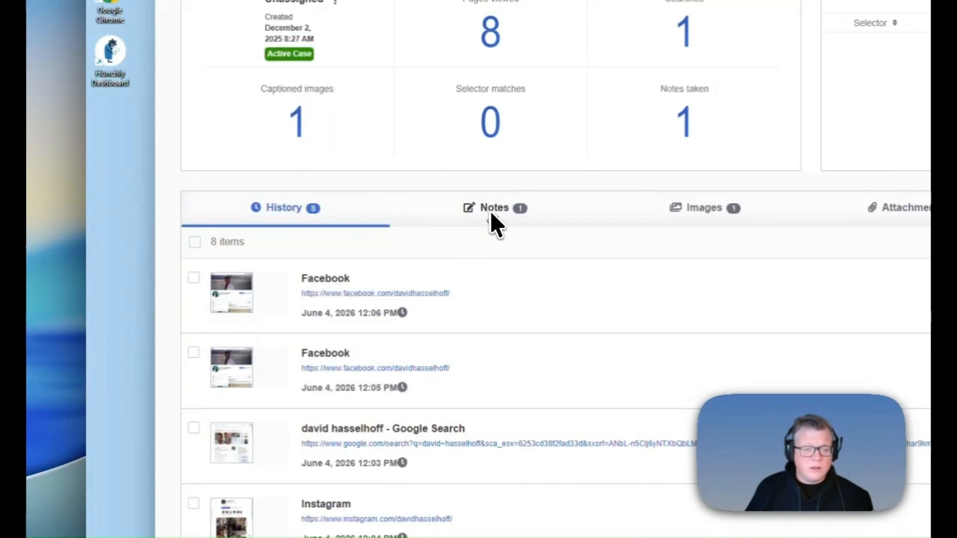
- Review the case notes, open the Facebook page the note belongs to, and return to the case
{"action": "left_click", "coordinate": [496, 224]}
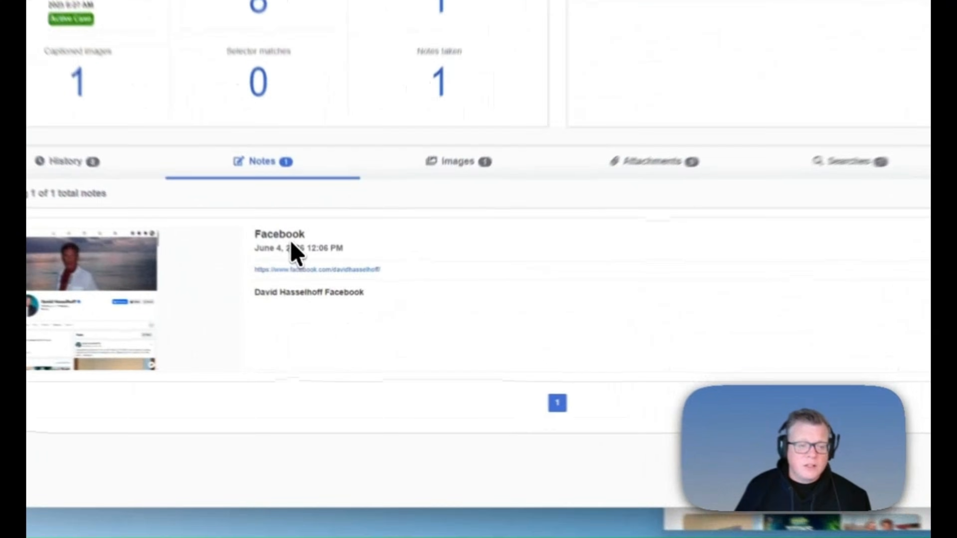
{"action": "left_click", "coordinate": [303, 300]}
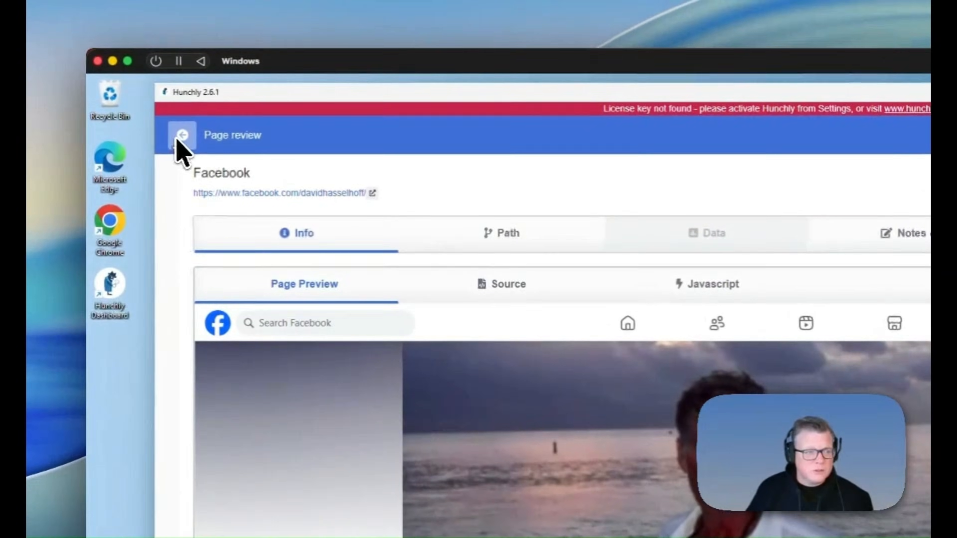
{"action": "left_click", "coordinate": [177, 135]}
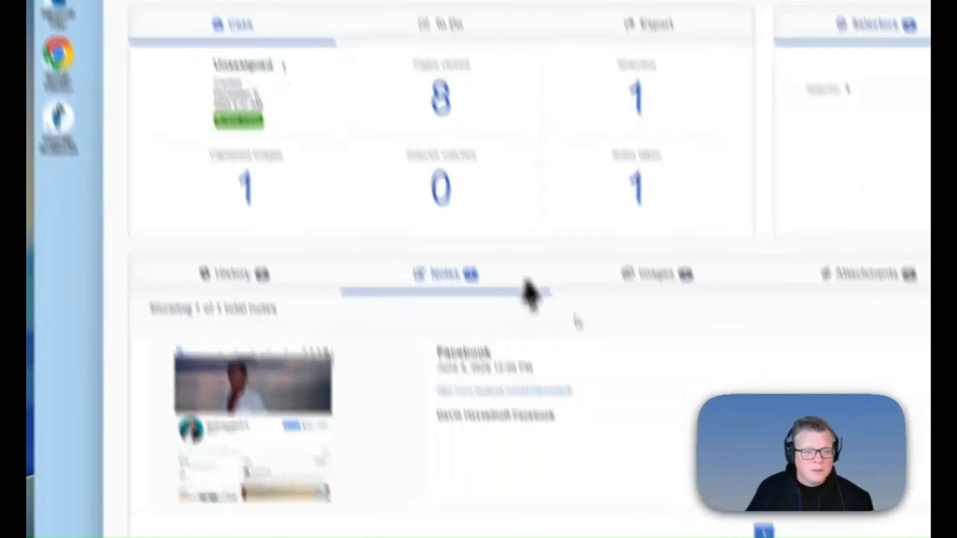
- View the captioned "David Hasselhoff" image at full size from the case images, and close it
{"action": "left_click", "coordinate": [633, 205]}
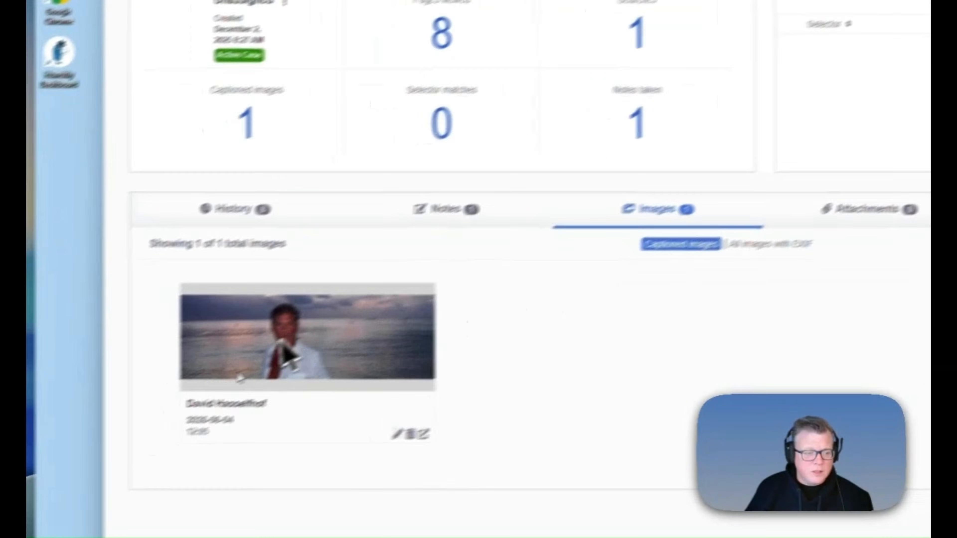
{"action": "left_click", "coordinate": [295, 348]}
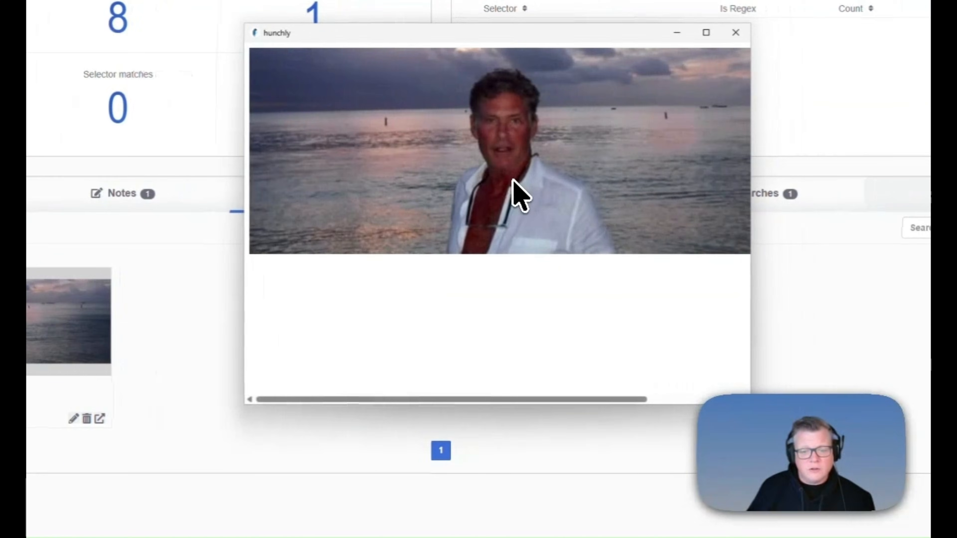
{"action": "left_click_drag", "start_coordinate": [606, 399], "coordinate": [706, 397]}
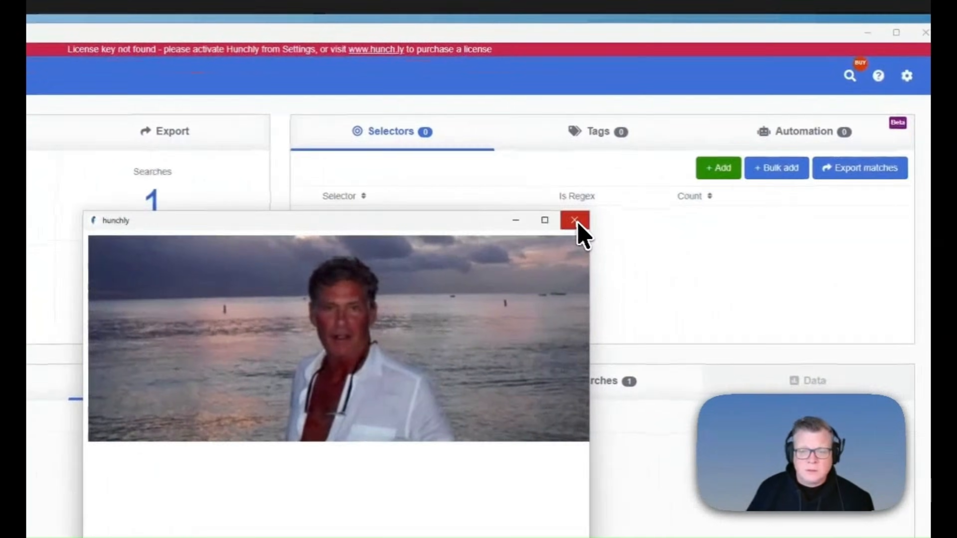
{"action": "left_click", "coordinate": [666, 46]}
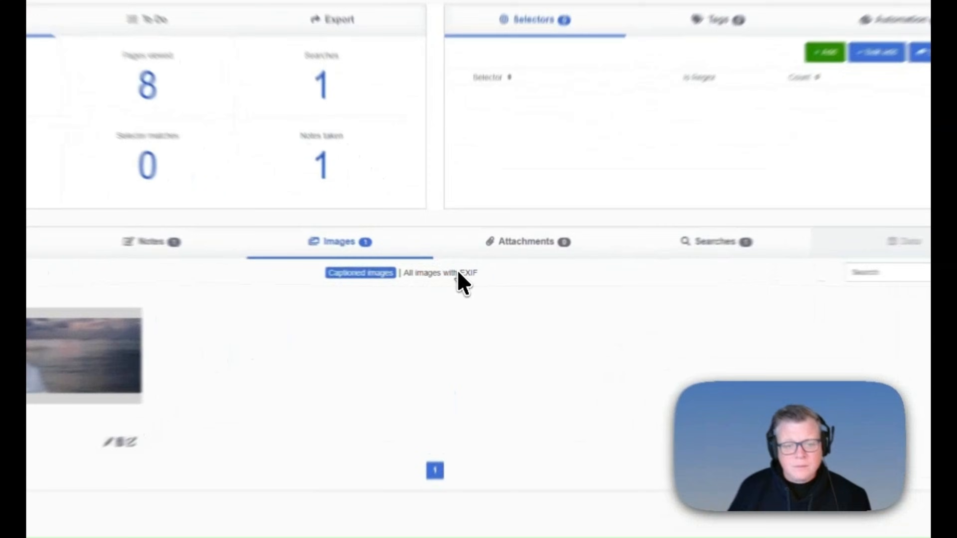
- List all case images with EXIF data and inspect the EXIF details of both the concert photo and the portrait
{"action": "left_click", "coordinate": [460, 273]}
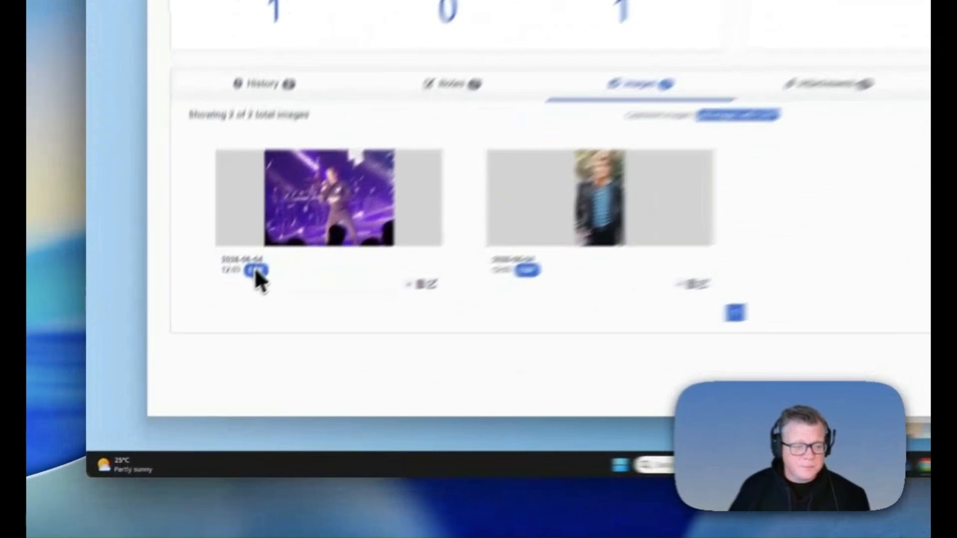
{"action": "mouse_move", "coordinate": [182, 361]}
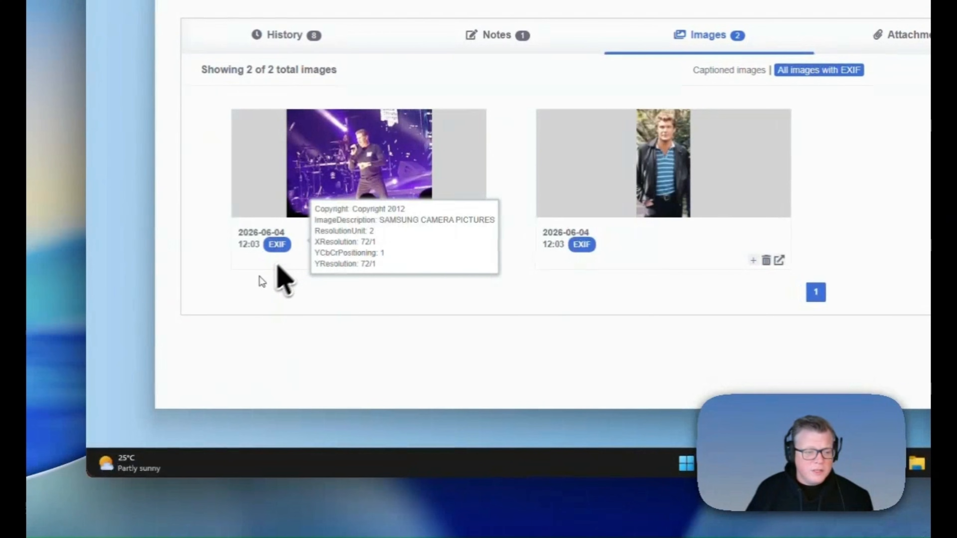
{"action": "mouse_move", "coordinate": [591, 245]}
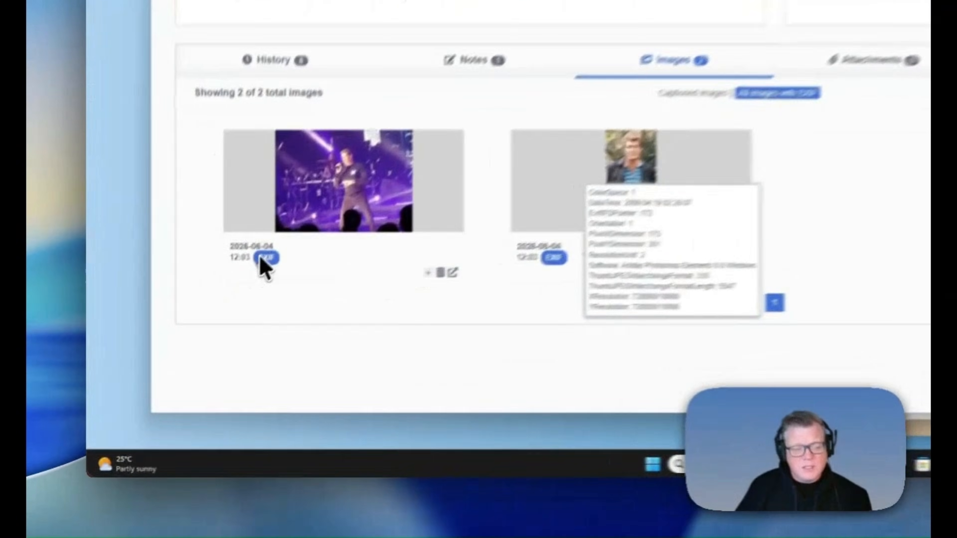
{"action": "left_click", "coordinate": [179, 361]}
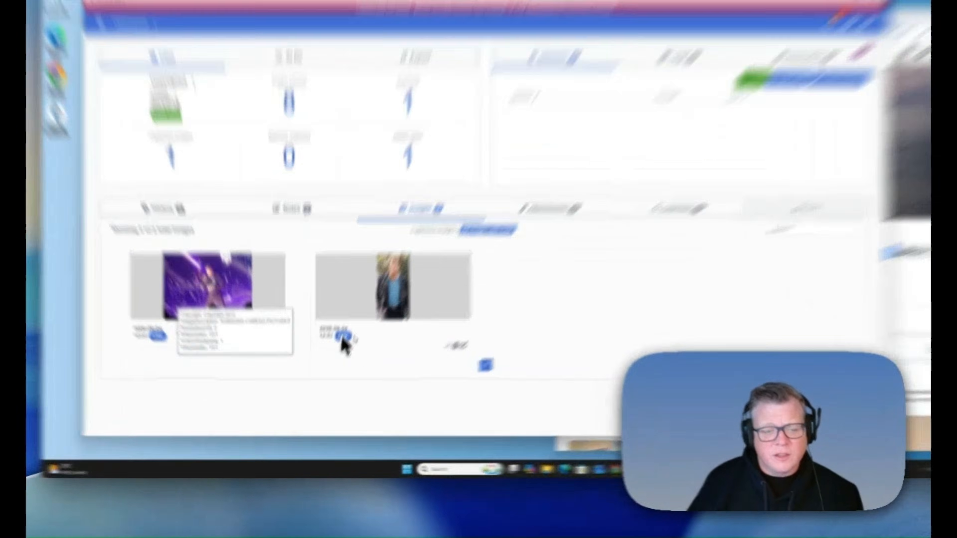
{"action": "left_click", "coordinate": [343, 337]}
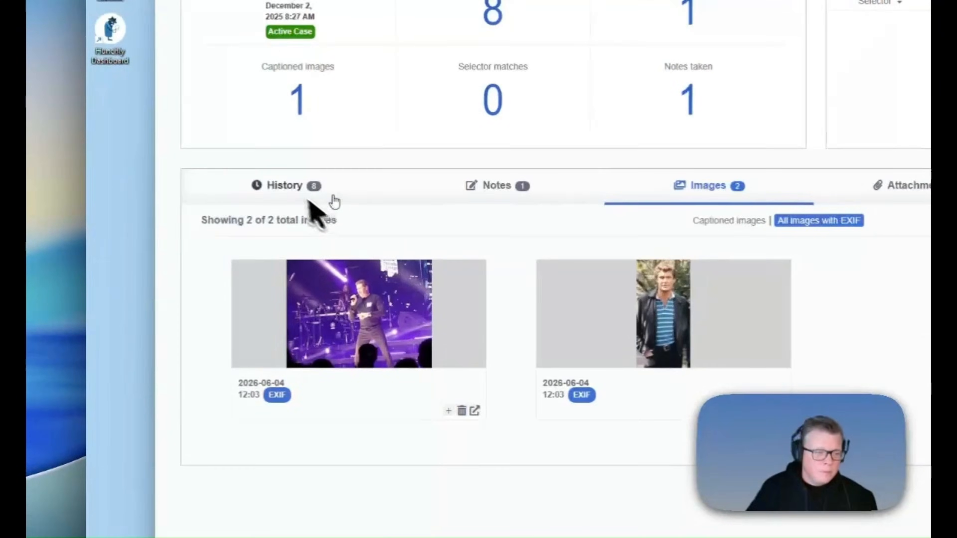
- Review the searches recorded in the case and return to the page history
{"action": "left_click", "coordinate": [185, 256]}
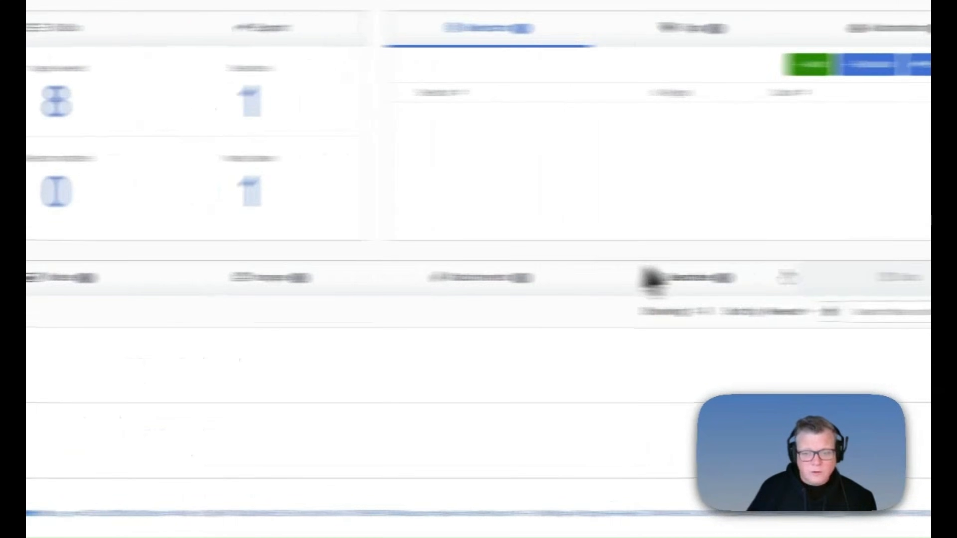
{"action": "left_click", "coordinate": [539, 280]}
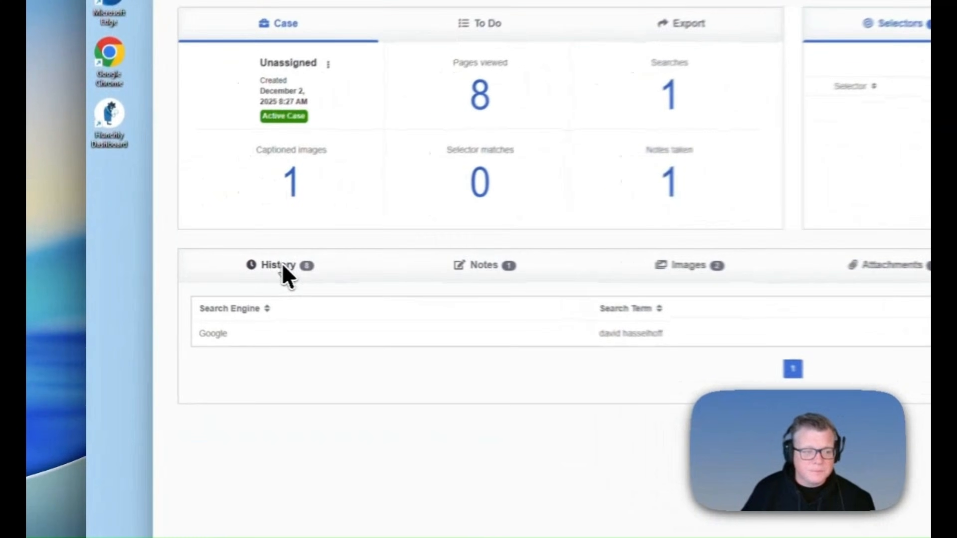
{"action": "left_click", "coordinate": [188, 260]}
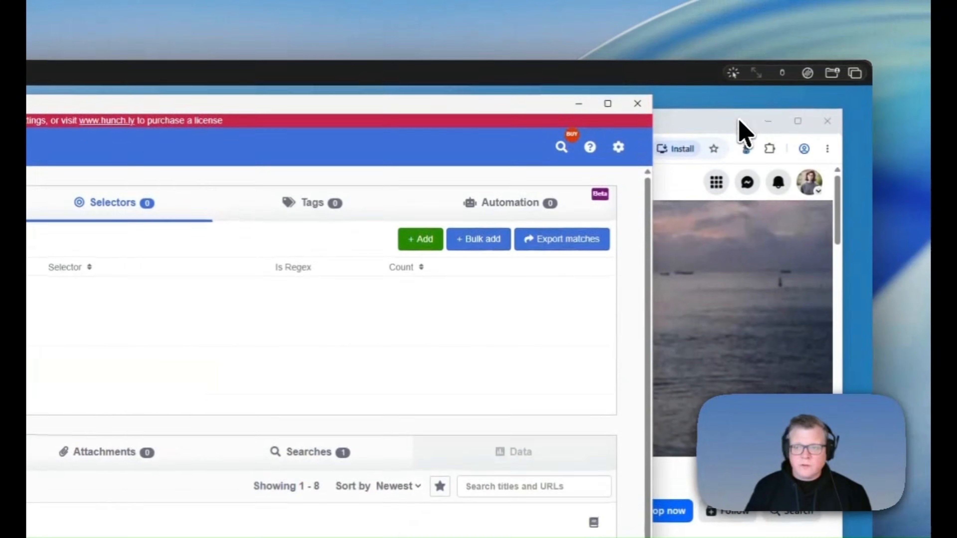
- Switch to Chrome, widen and position its window beside the Hunchly history, and go back to the "david hasselhoff" Google results
{"action": "left_click", "coordinate": [739, 53]}
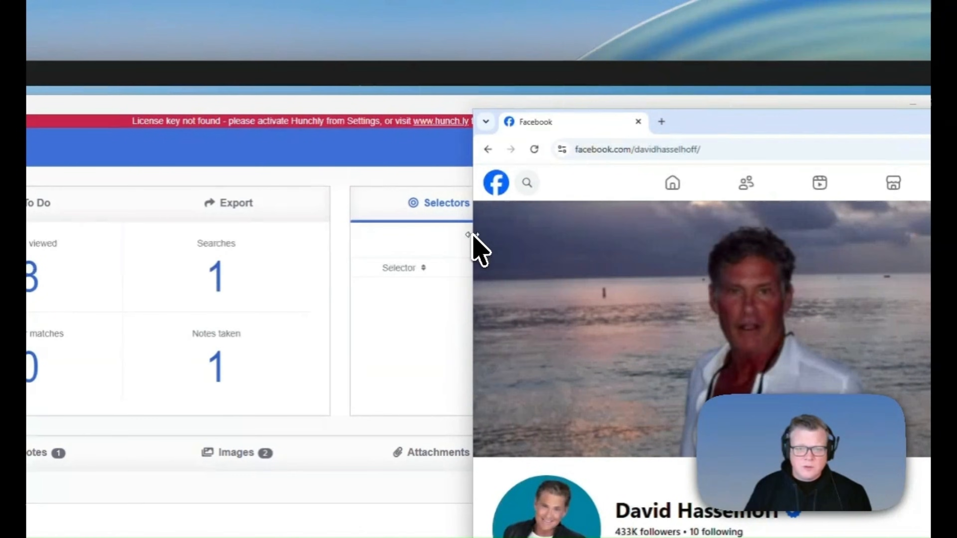
{"action": "left_click_drag", "start_coordinate": [469, 234], "coordinate": [244, 221]}
{"action": "left_click", "coordinate": [336, 149]}
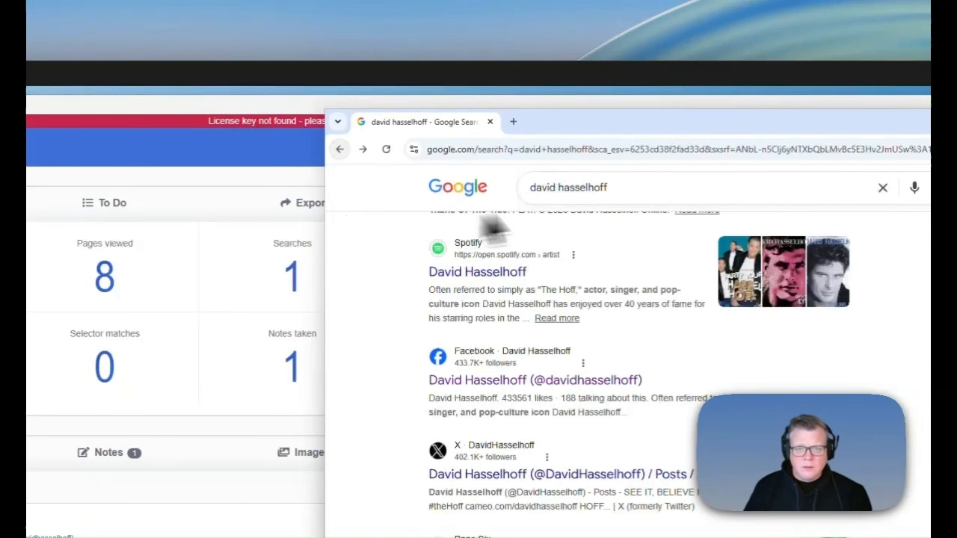
{"action": "left_click_drag", "start_coordinate": [594, 123], "coordinate": [547, 115]}
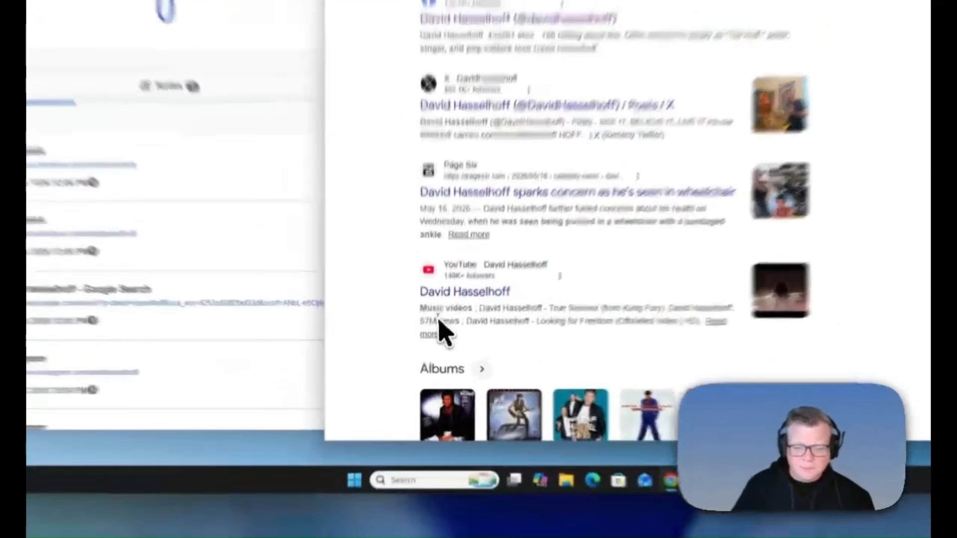
{"action": "scroll", "coordinate": [452, 371], "scroll_direction": "down", "scroll_amount": 3}
{"action": "scroll", "coordinate": [471, 373], "scroll_direction": "up", "scroll_amount": 10}
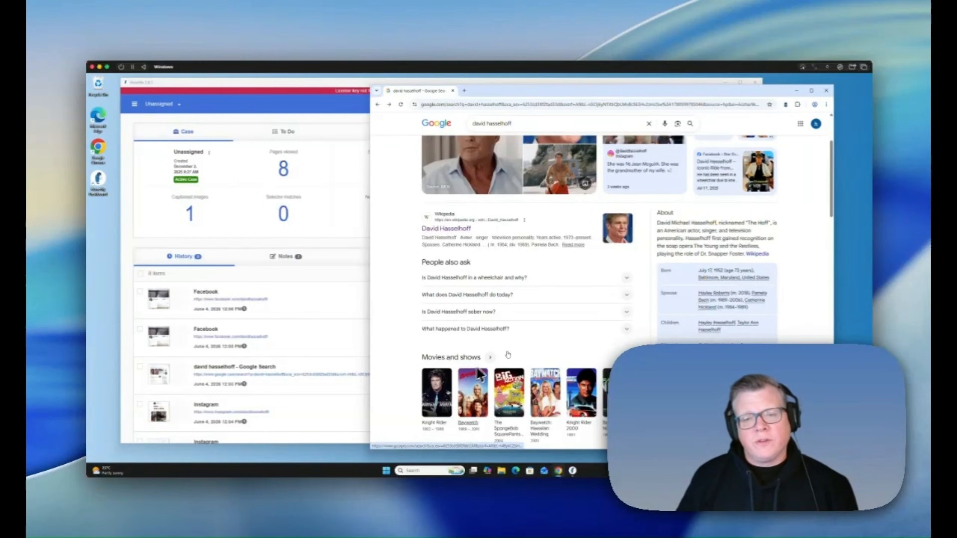
{"action": "scroll", "coordinate": [459, 334], "scroll_direction": "down", "scroll_amount": 4}
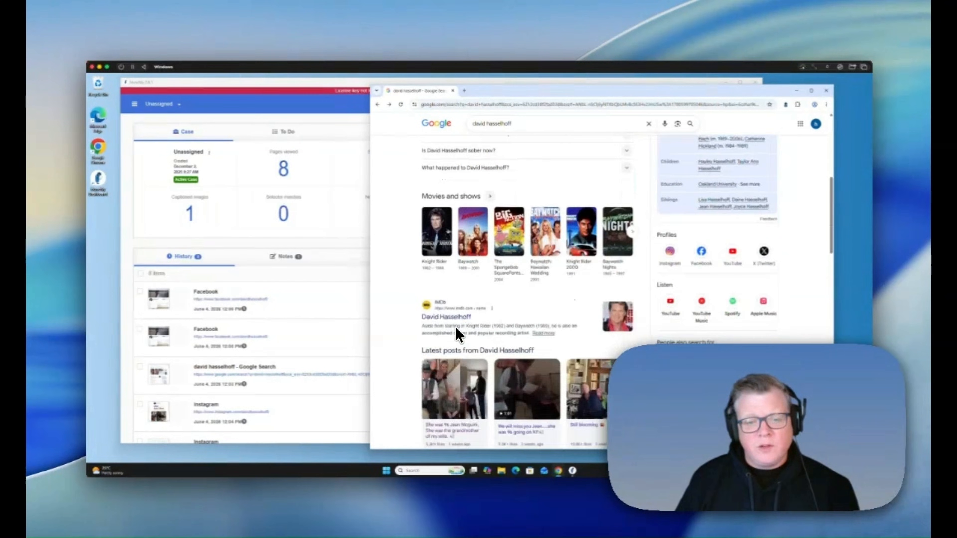
{"action": "scroll", "coordinate": [411, 352], "scroll_direction": "down", "scroll_amount": 10}
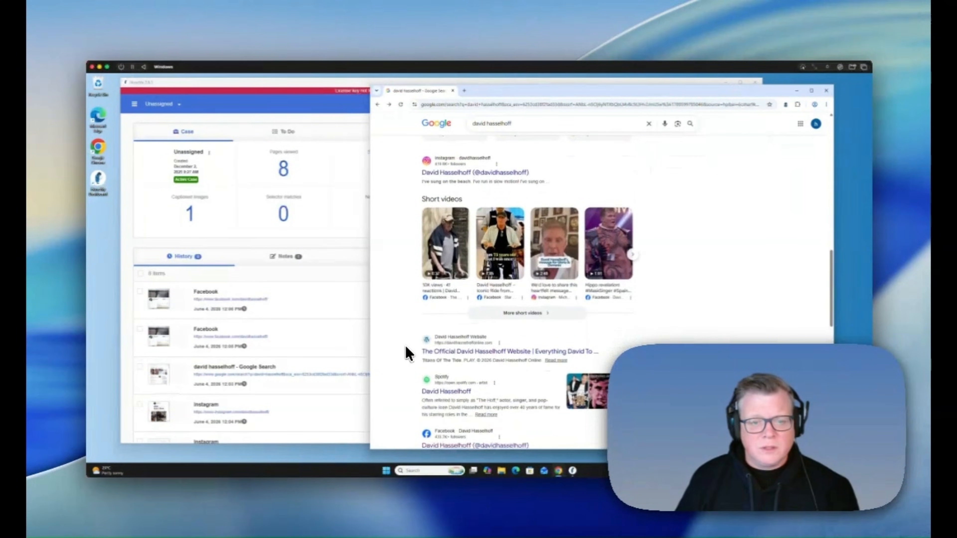
{"action": "scroll", "coordinate": [448, 294], "scroll_direction": "up", "scroll_amount": 4}
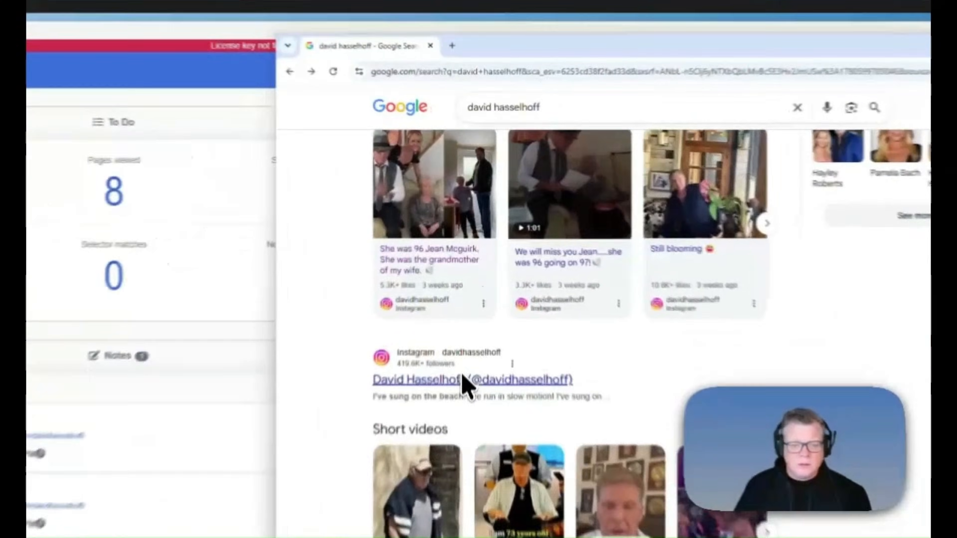
{"action": "left_click", "coordinate": [464, 268]}
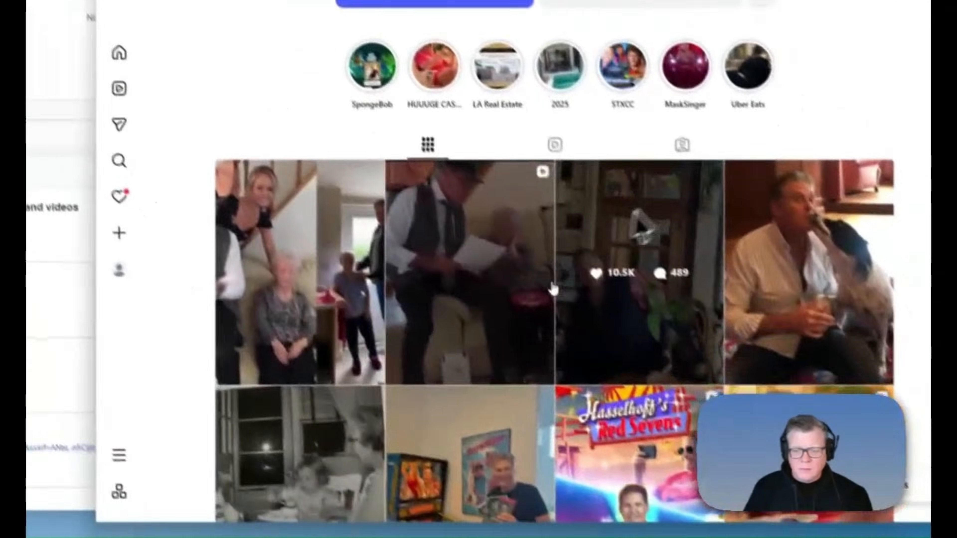
{"action": "left_click", "coordinate": [465, 331]}
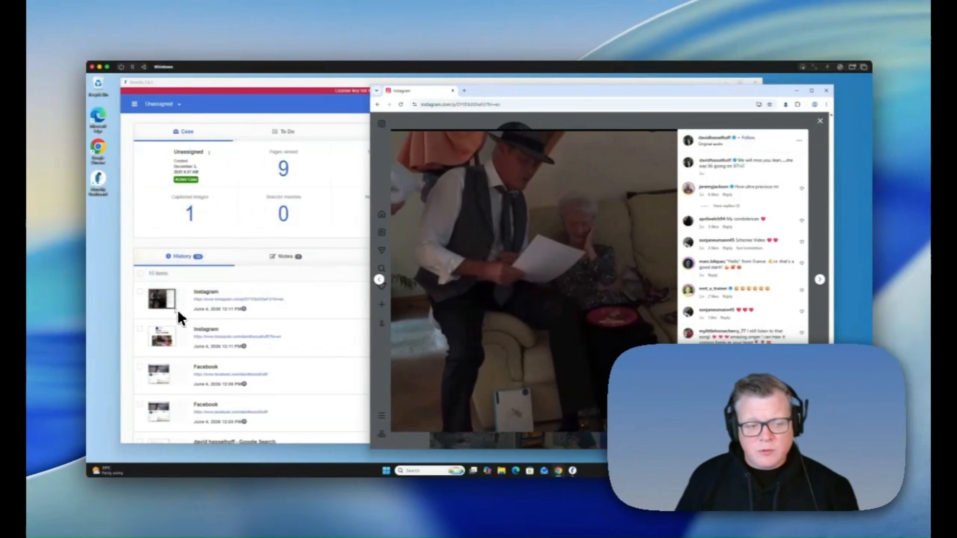
- Switch to Hunchly and open the newest Instagram capture in the case history for page review
{"action": "mouse_move", "coordinate": [152, 299]}
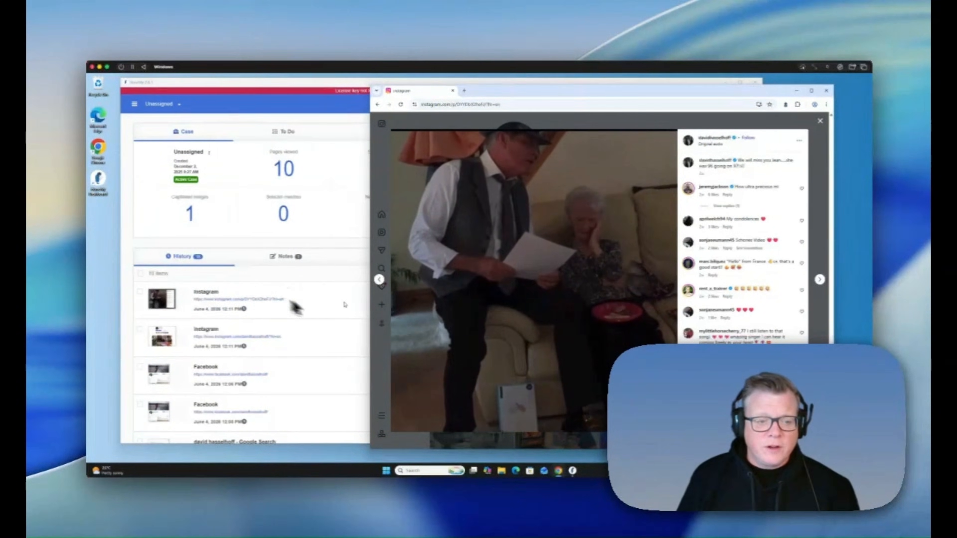
{"action": "left_click", "coordinate": [345, 305]}
{"action": "left_click", "coordinate": [165, 302]}
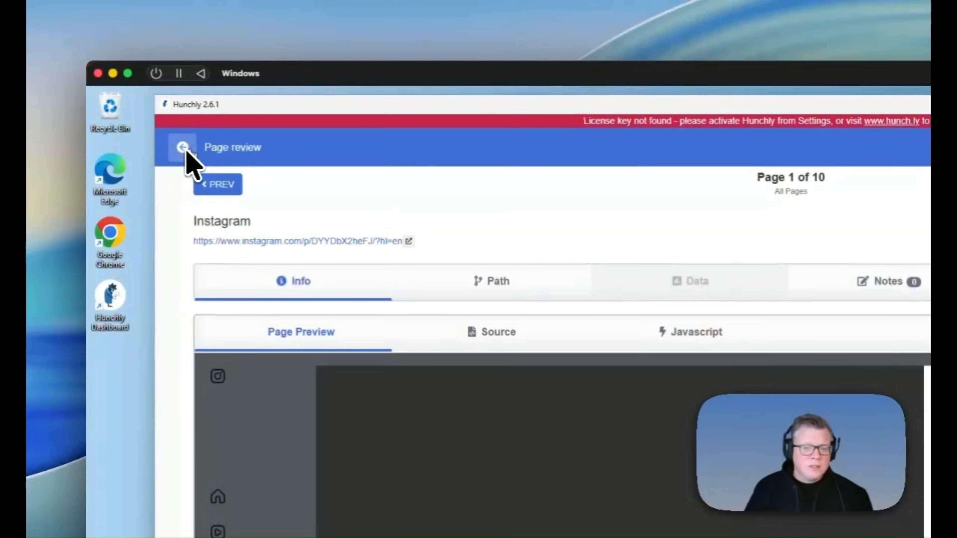
- Leave the page review, switch to Chrome, and copy the web address of the open Instagram video post
{"action": "left_click", "coordinate": [136, 104]}
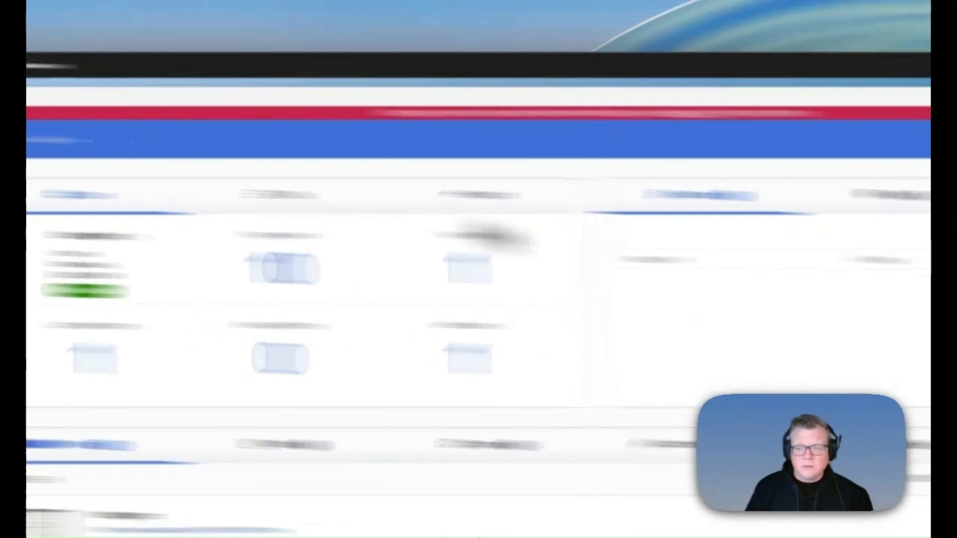
{"action": "left_click", "coordinate": [684, 117]}
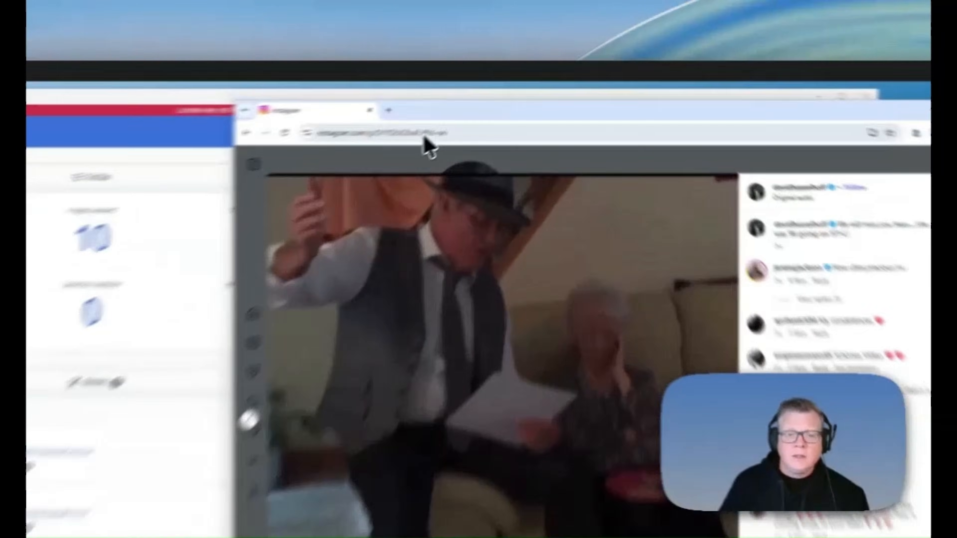
{"action": "left_click", "coordinate": [482, 105]}
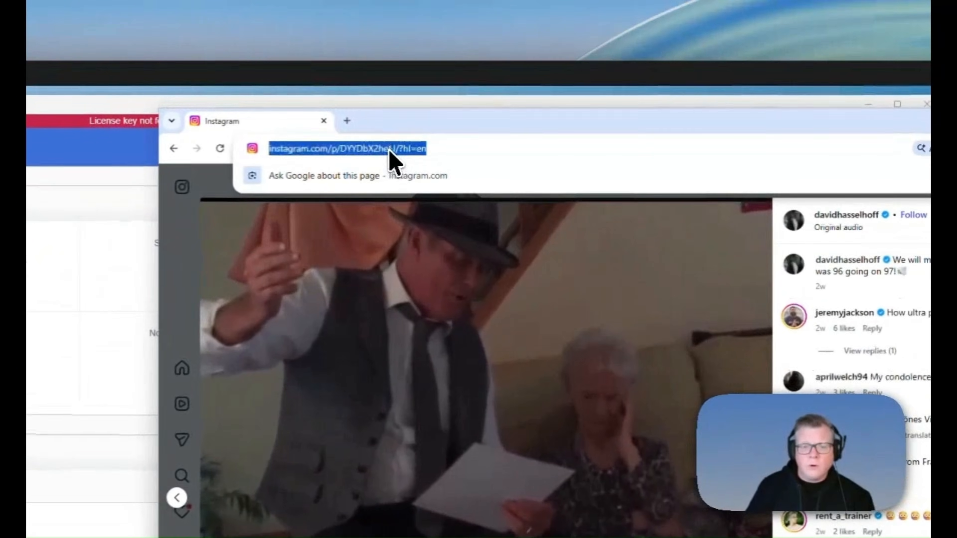
{"action": "right_click", "coordinate": [482, 105]}
{"action": "left_click", "coordinate": [449, 274]}
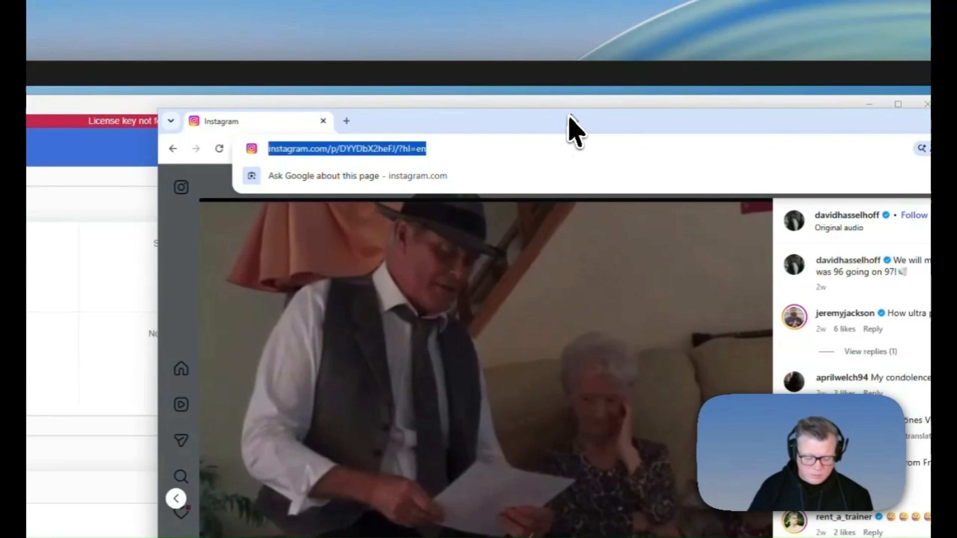
- Open cobalt.tools in Chrome, paste the copied Instagram post link, and submit it to retrieve the video
{"action": "type", "text": "cobalt.tools"}
{"action": "key", "text": "Return"}
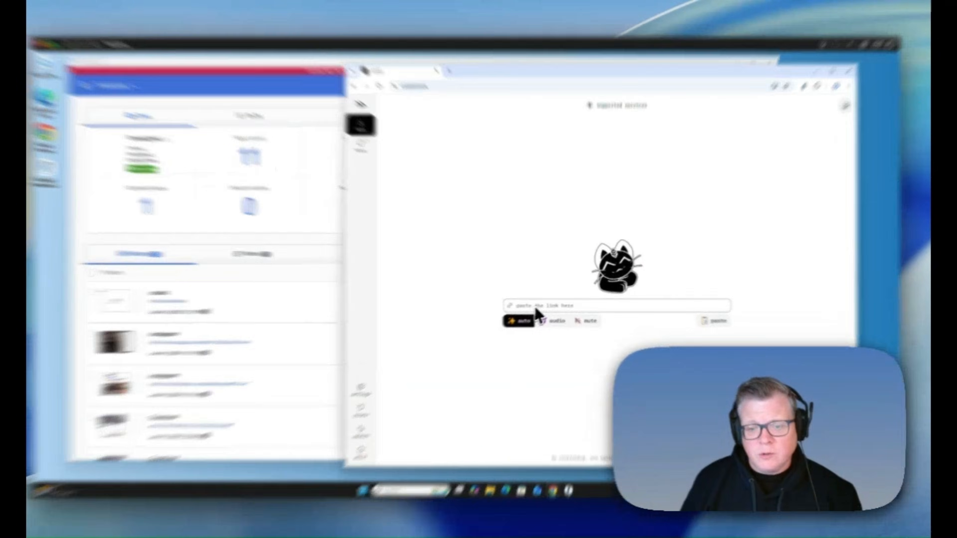
{"action": "left_click", "coordinate": [542, 303]}
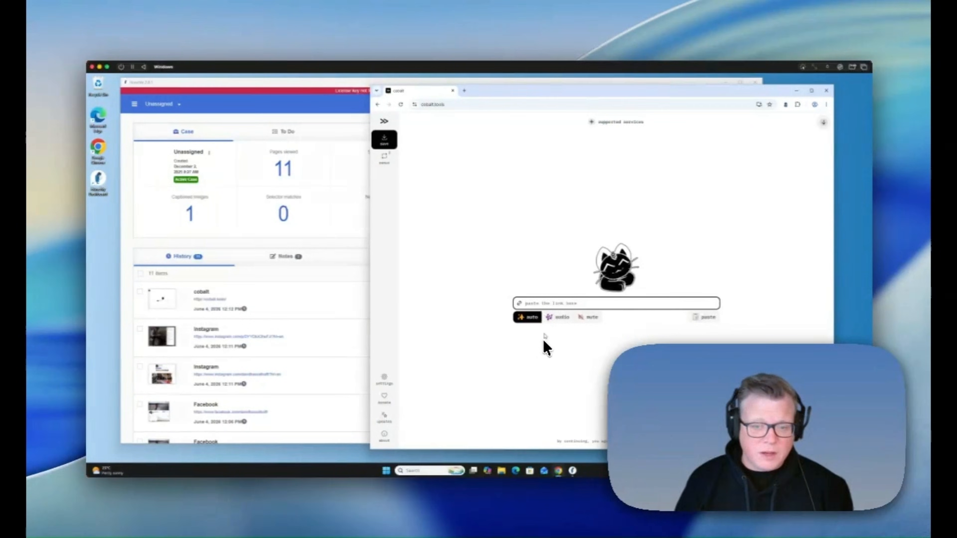
{"action": "key", "text": "super+v"}
{"action": "left_click", "coordinate": [534, 302]}
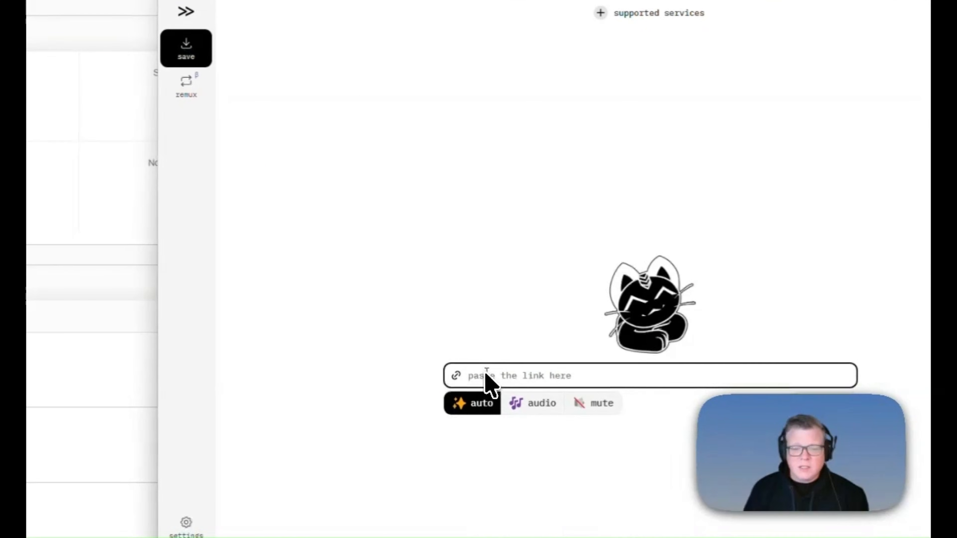
{"action": "right_click", "coordinate": [534, 302]}
{"action": "left_click", "coordinate": [546, 196]}
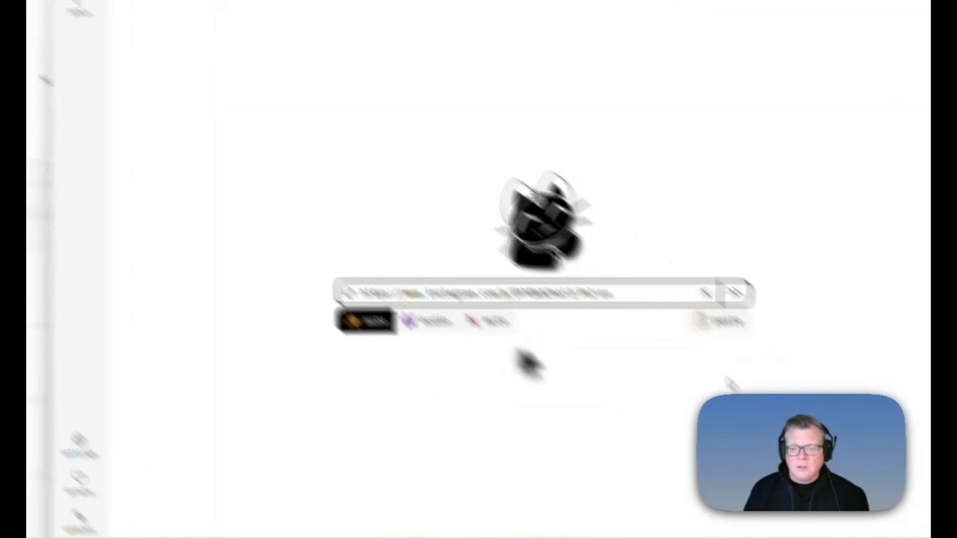
{"action": "left_click", "coordinate": [734, 293]}
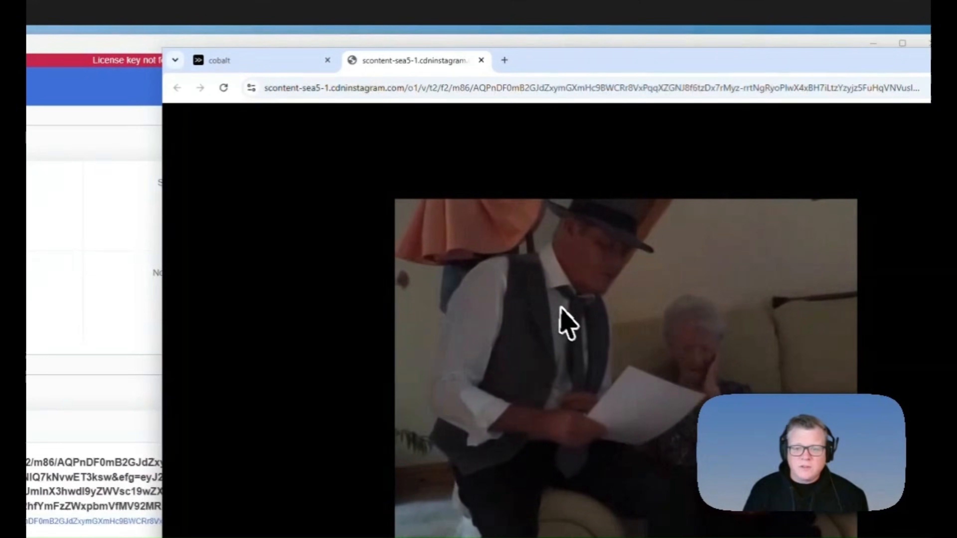
- Save the retrieved Instagram video to the Desktop as an MP4 file named hasselhoff
{"action": "right_click", "coordinate": [565, 312]}
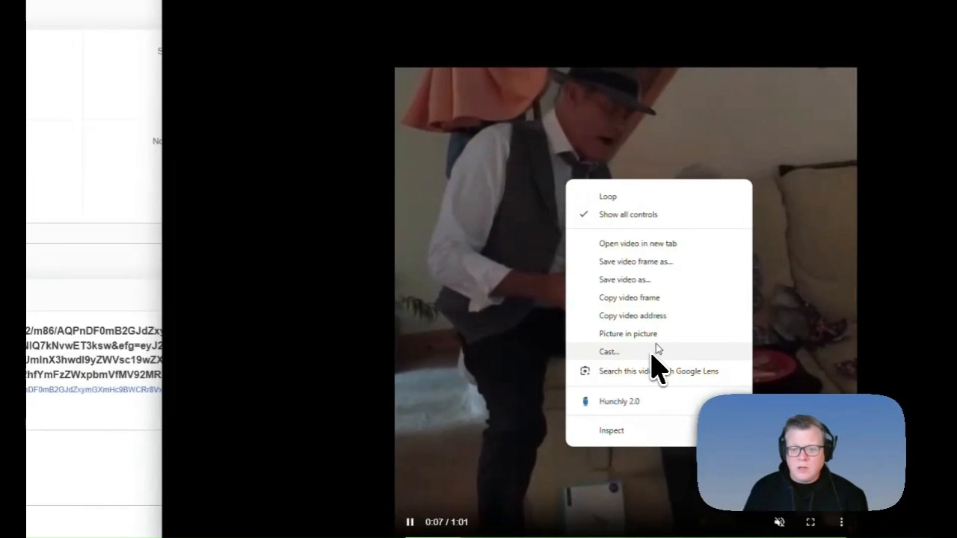
{"action": "left_click", "coordinate": [626, 286]}
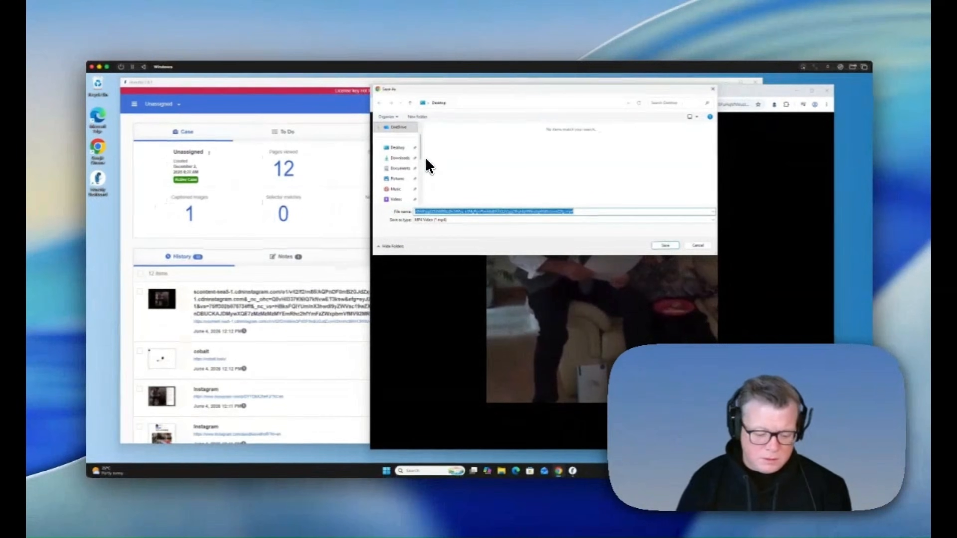
{"action": "type", "text": "hoodrhoff"}
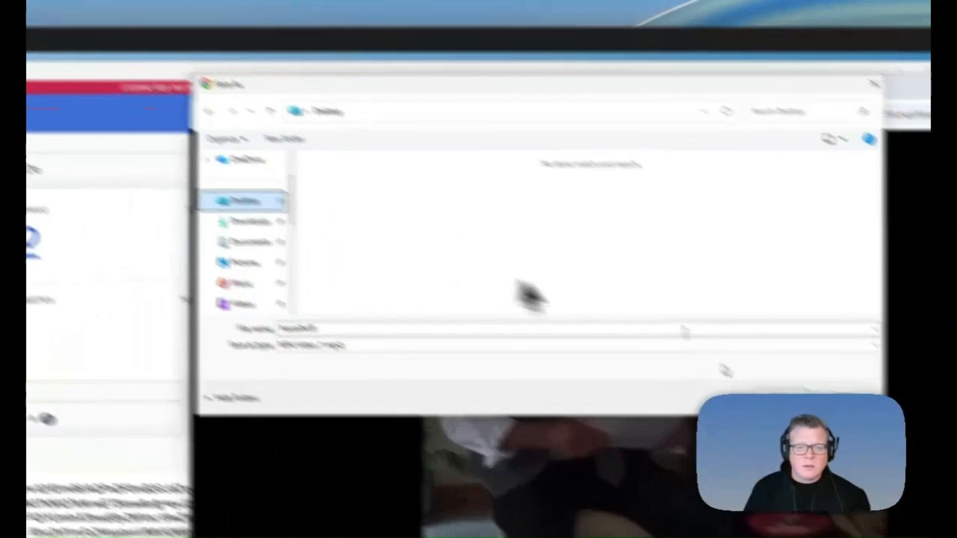
{"action": "key", "text": "Return"}
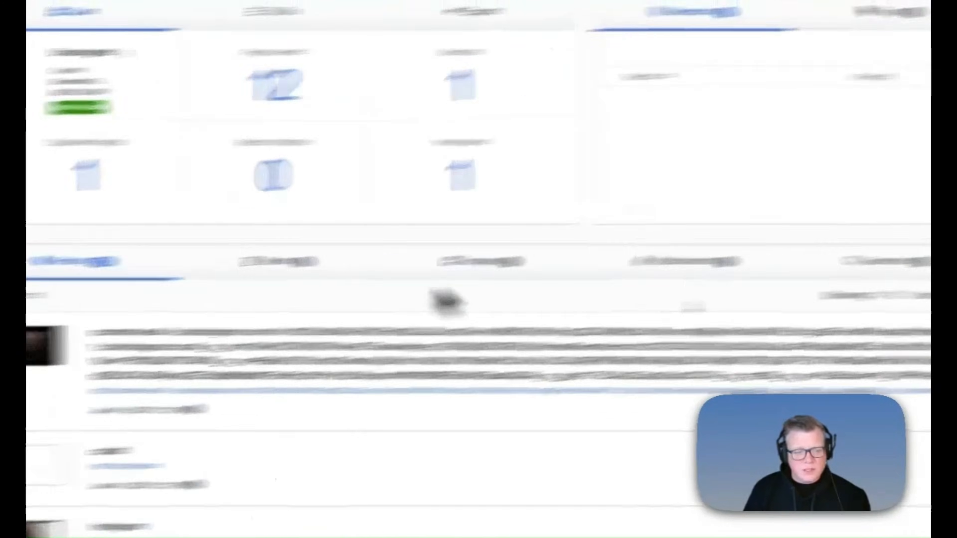
- View the case's attachments in Hunchly, look at the Settings page, and return to the case
{"action": "left_click", "coordinate": [376, 295]}
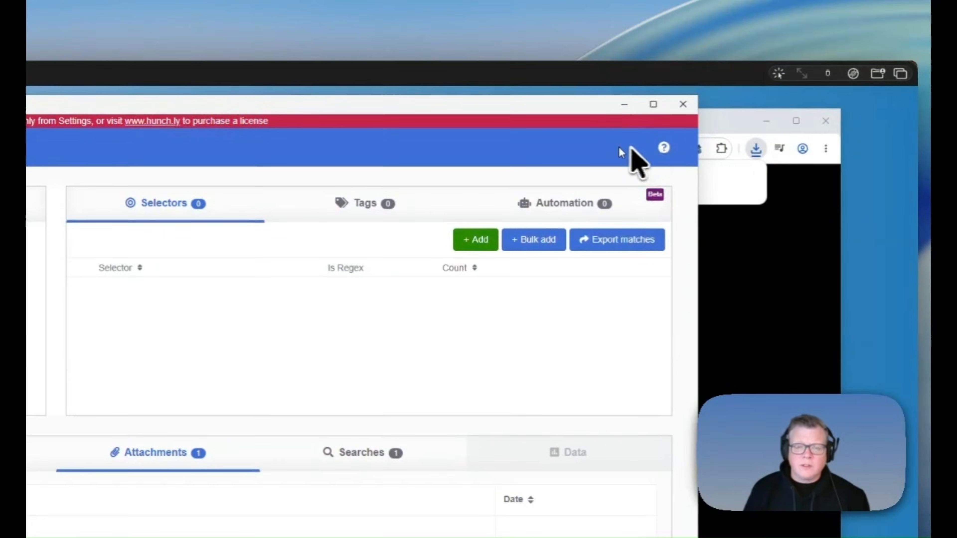
{"action": "left_click", "coordinate": [664, 151]}
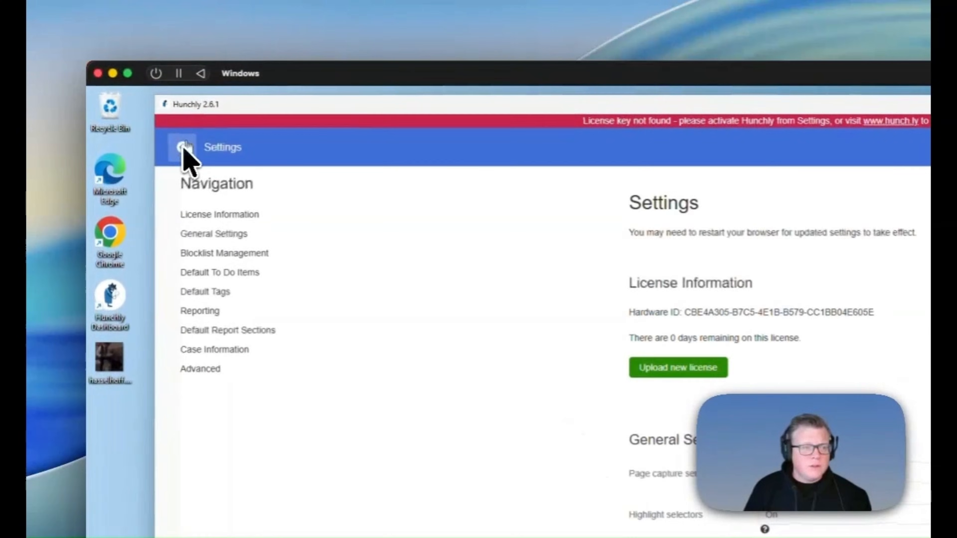
{"action": "left_click", "coordinate": [135, 103]}
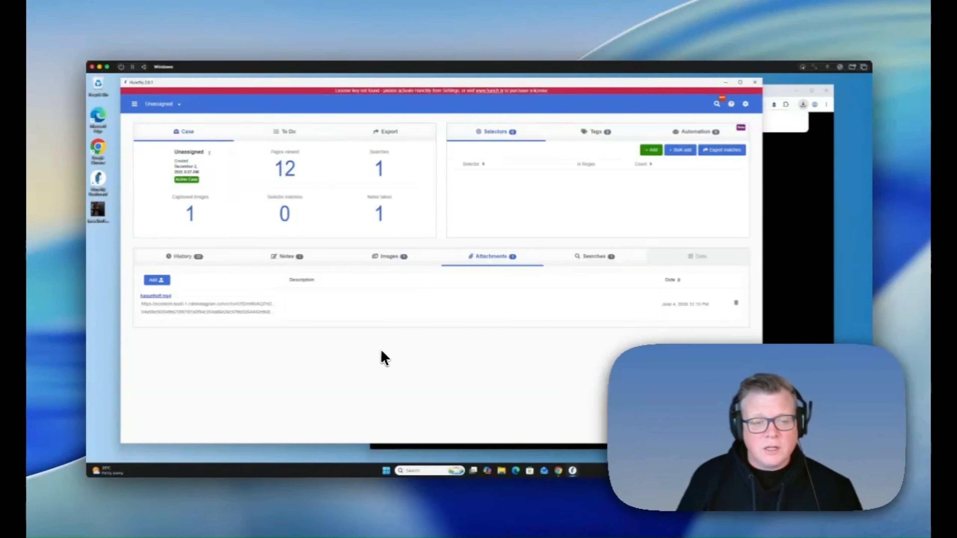
- Give the hasselhoff.mp4 attachment the description "David Hasselhoff video"
{"action": "left_click", "coordinate": [334, 306]}
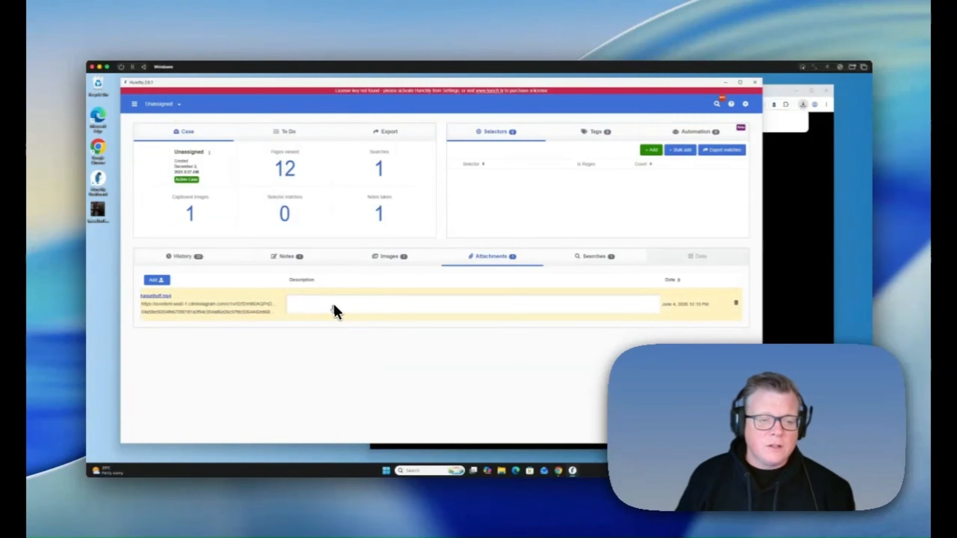
{"action": "type", "text": "Dav"}
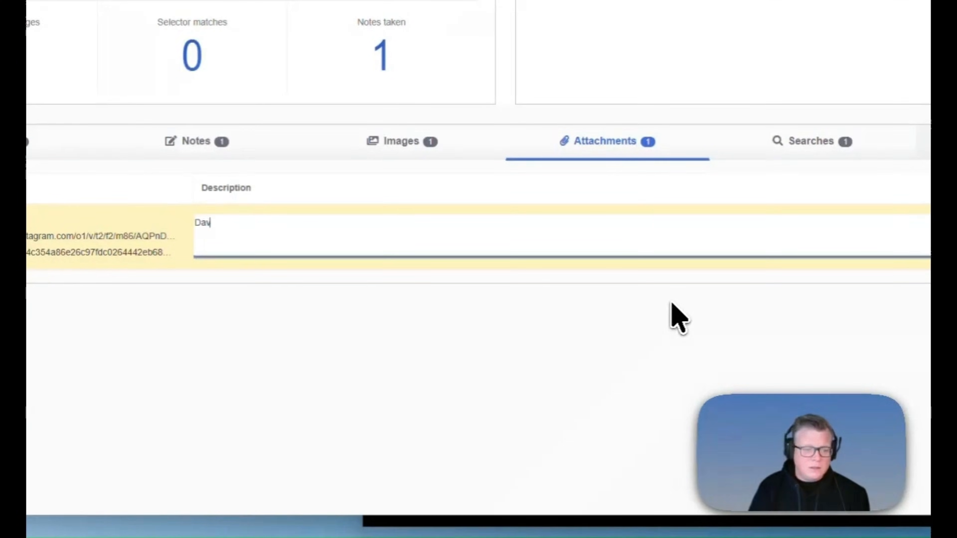
{"action": "type", "text": "id Hasselhoff video"}
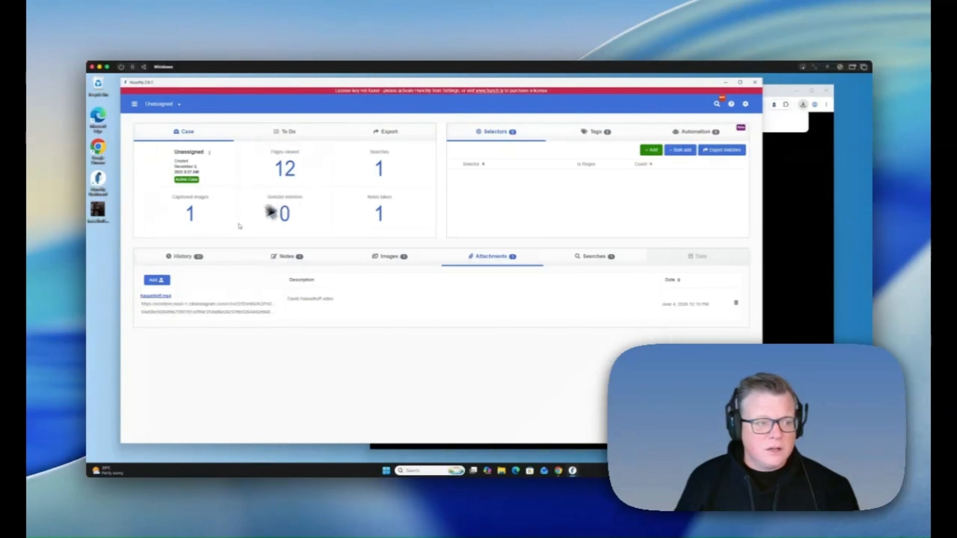
- Switch to the case's page history, open the Instagram video post capture for review, and go back to the history
{"action": "left_click", "coordinate": [184, 257]}
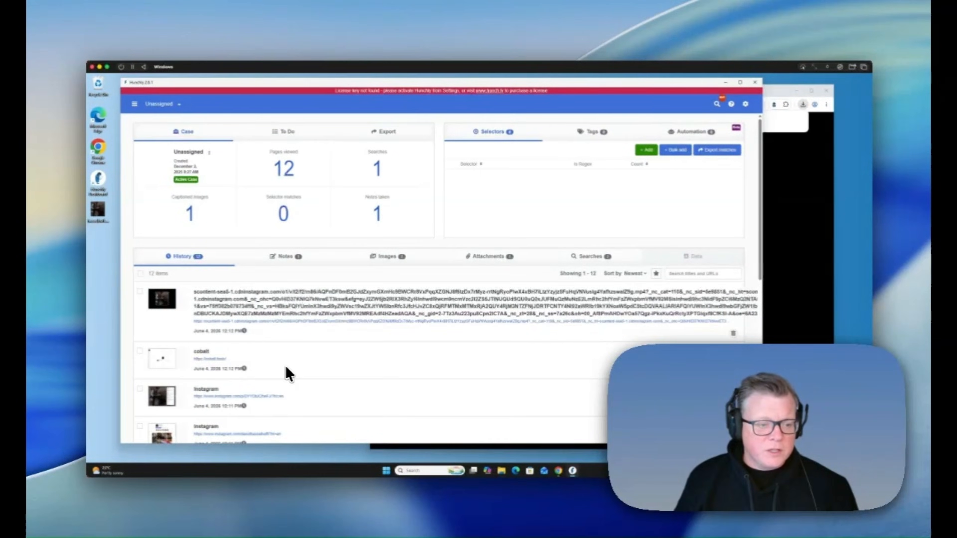
{"action": "scroll", "coordinate": [285, 372], "scroll_direction": "down", "scroll_amount": 5}
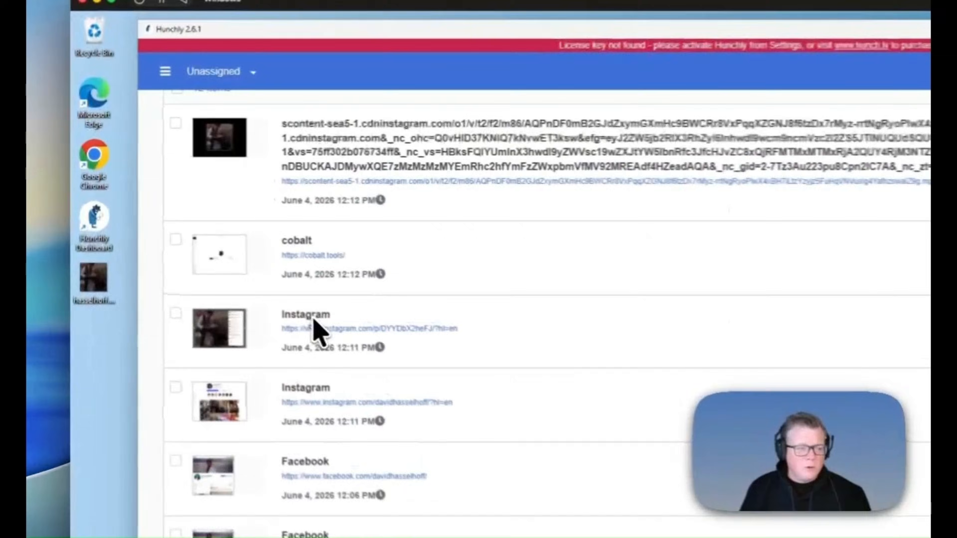
{"action": "left_click", "coordinate": [211, 230]}
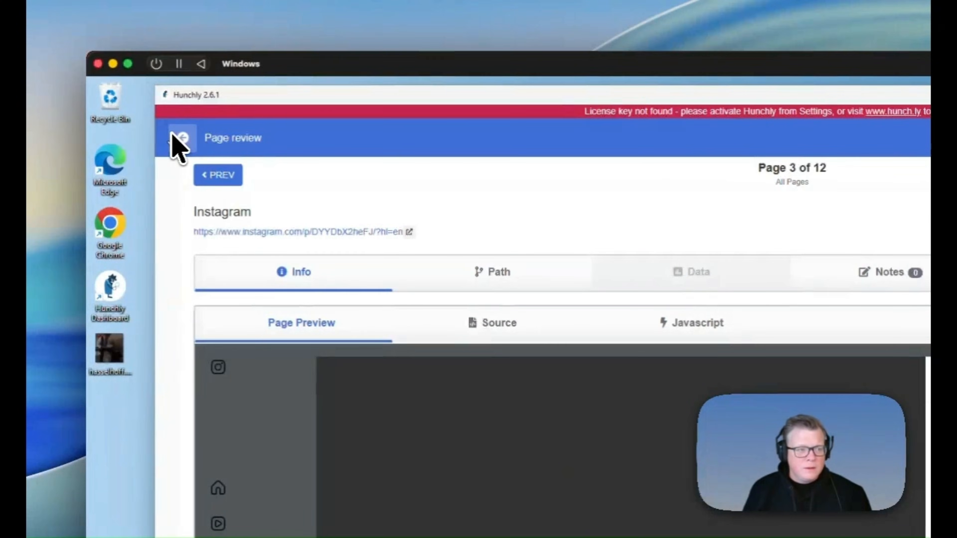
{"action": "left_click", "coordinate": [179, 139]}
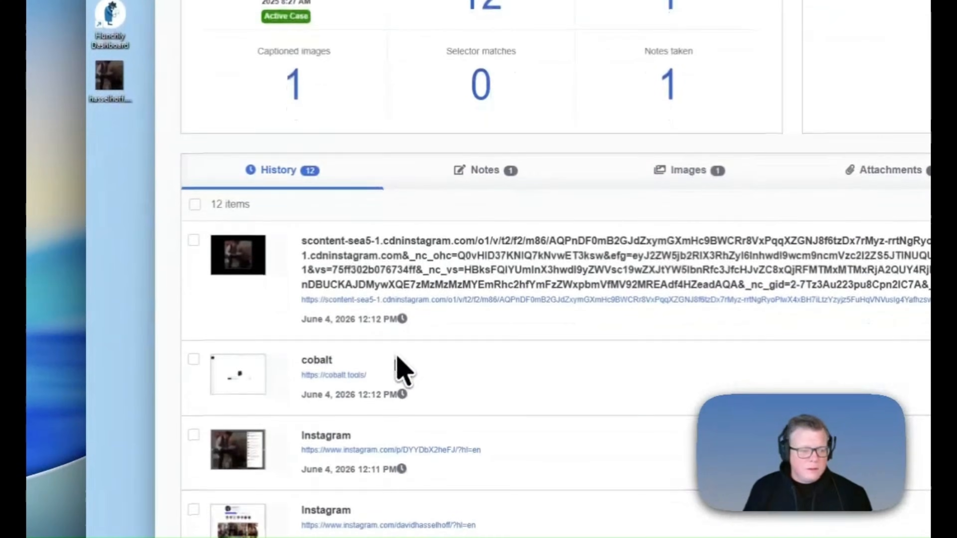
- Open the "David Hasselhoff - Wikipedia" capture from the history and examine its page preview from beginning to end
{"action": "scroll", "coordinate": [398, 434], "scroll_direction": "down", "scroll_amount": 10}
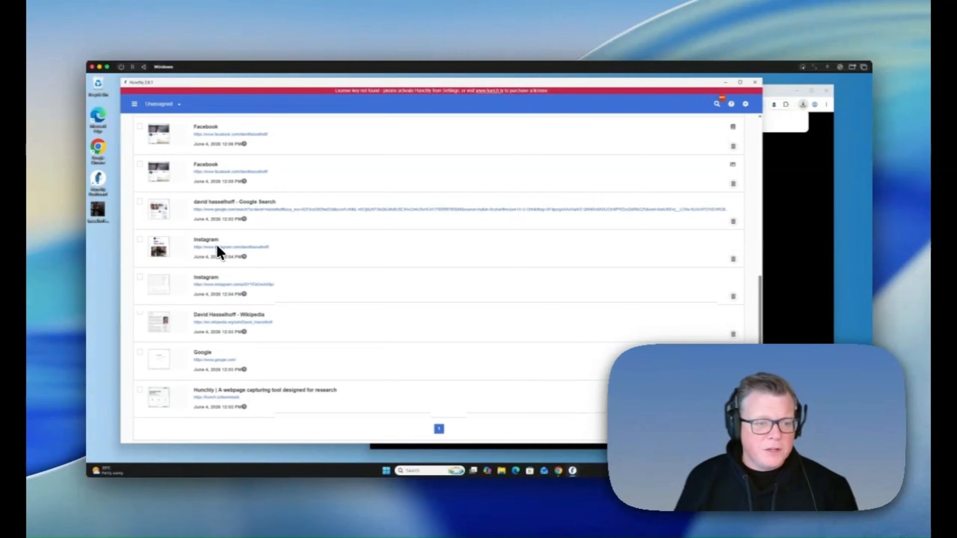
{"action": "scroll", "coordinate": [253, 285], "scroll_direction": "up", "scroll_amount": 3}
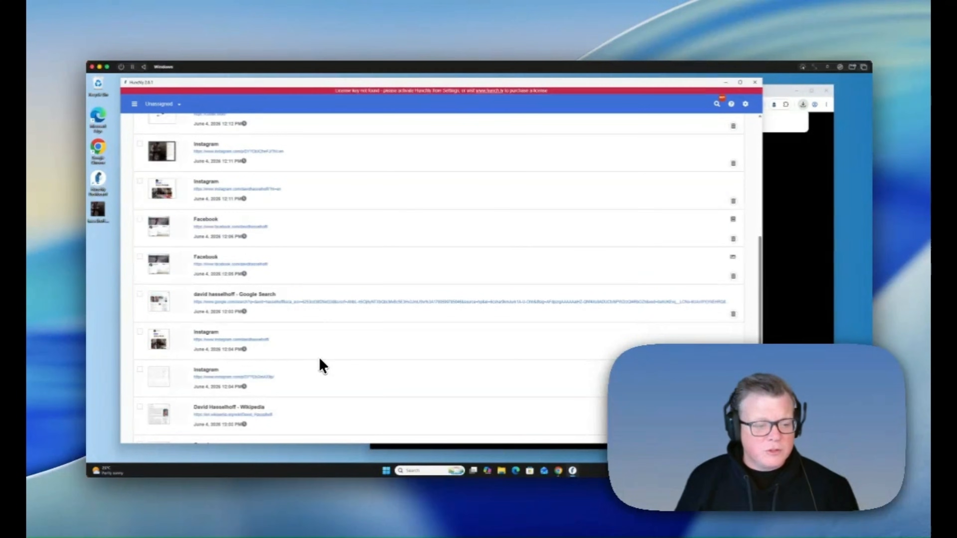
{"action": "scroll", "coordinate": [322, 366], "scroll_direction": "down", "scroll_amount": 2}
{"action": "left_click", "coordinate": [262, 347]}
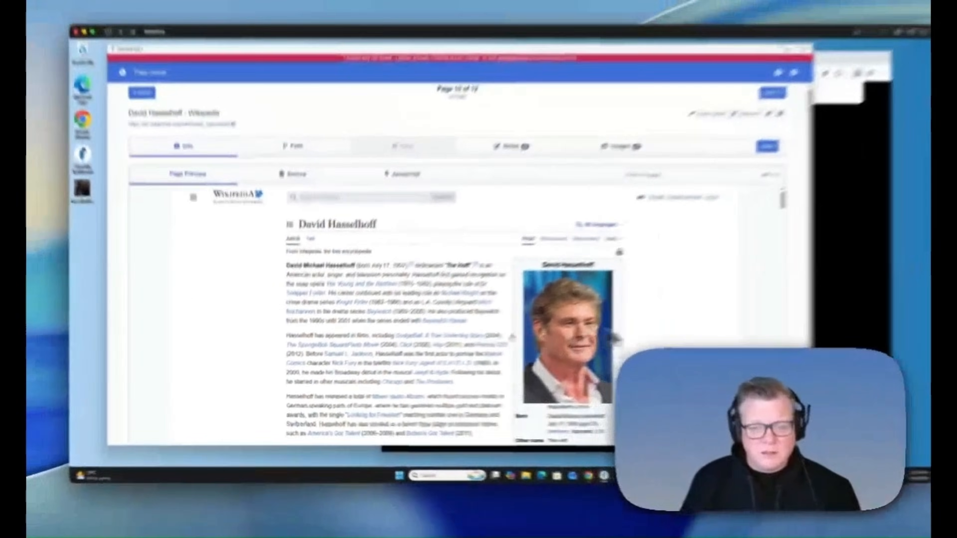
{"action": "scroll", "coordinate": [411, 347], "scroll_direction": "down", "scroll_amount": 10}
{"action": "scroll", "coordinate": [407, 342], "scroll_direction": "down", "scroll_amount": 20}
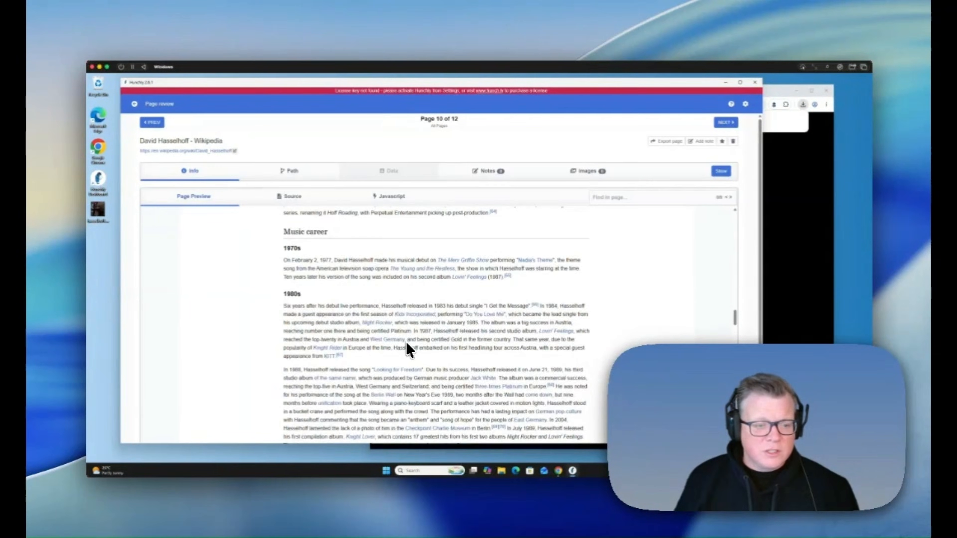
{"action": "scroll", "coordinate": [406, 341], "scroll_direction": "down", "scroll_amount": 15}
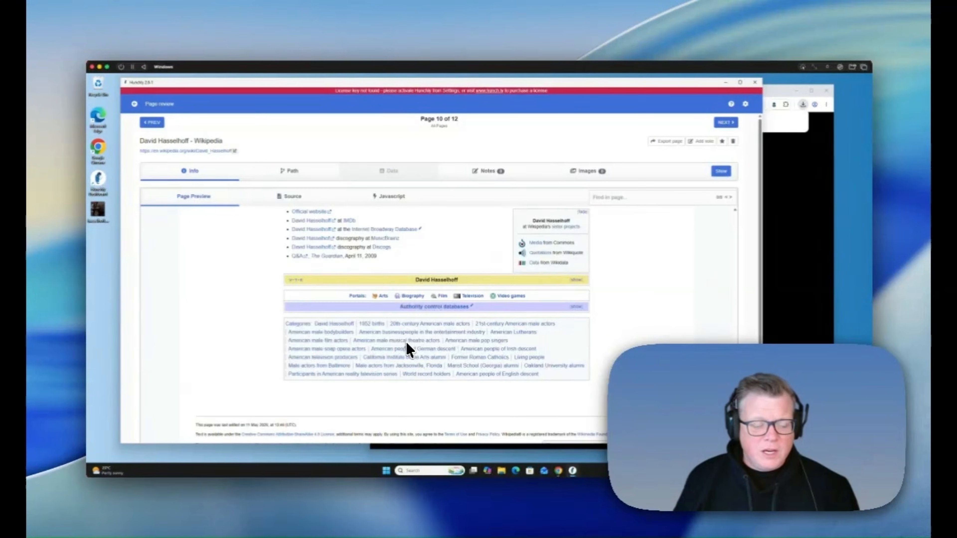
{"action": "scroll", "coordinate": [275, 336], "scroll_direction": "down", "scroll_amount": 2}
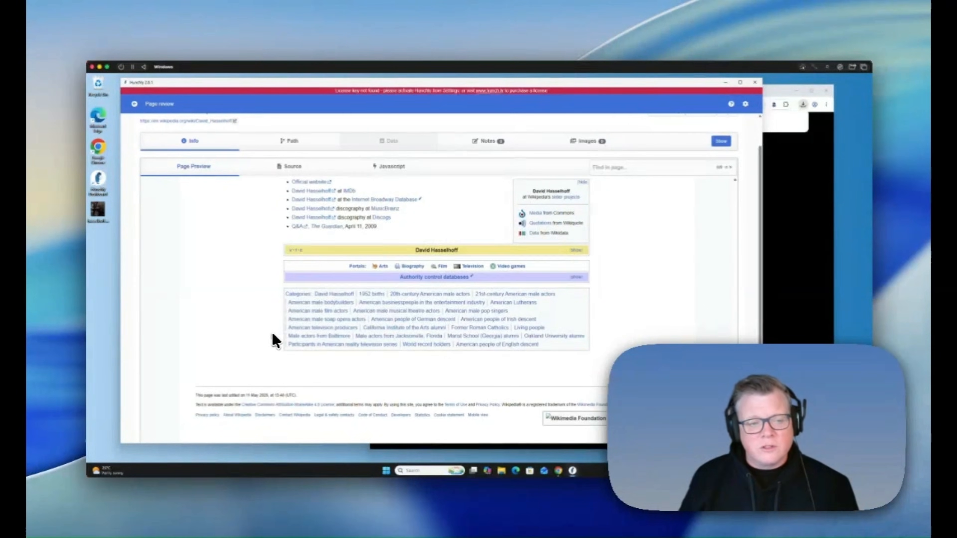
{"action": "scroll", "coordinate": [275, 342], "scroll_direction": "up", "scroll_amount": 20}
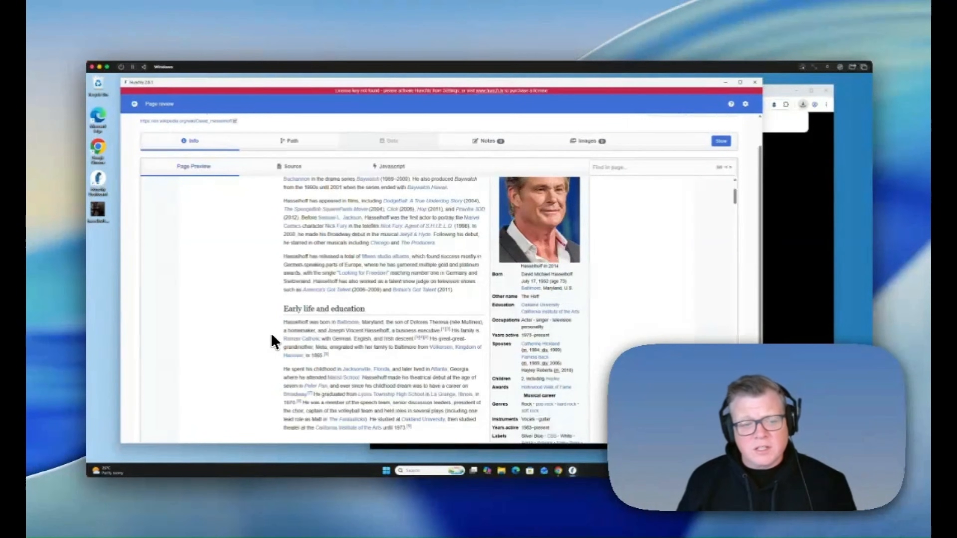
{"action": "scroll", "coordinate": [269, 337], "scroll_direction": "up", "scroll_amount": 5}
{"action": "scroll", "coordinate": [265, 335], "scroll_direction": "down", "scroll_amount": 2}
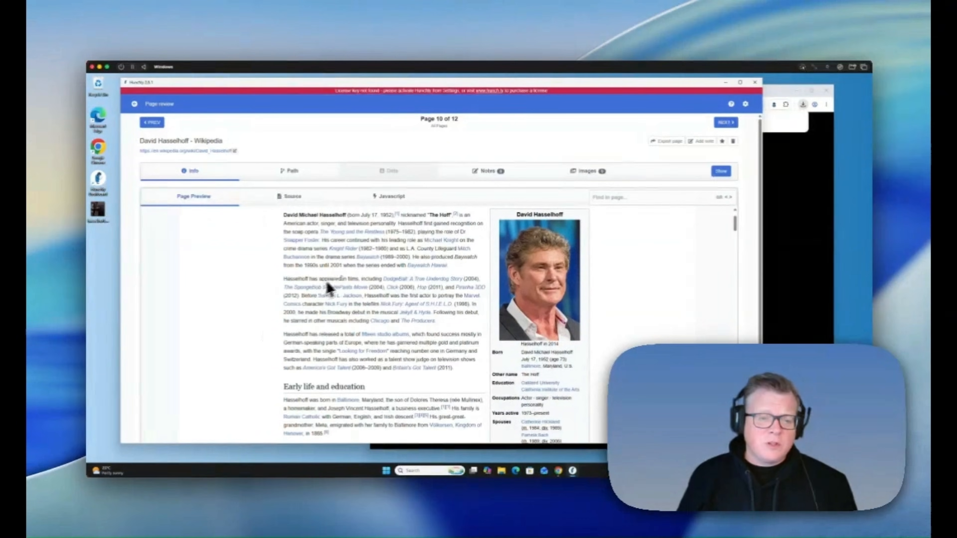
{"action": "scroll", "coordinate": [355, 299], "scroll_direction": "down", "scroll_amount": 20}
{"action": "scroll", "coordinate": [356, 300], "scroll_direction": "up", "scroll_amount": 20}
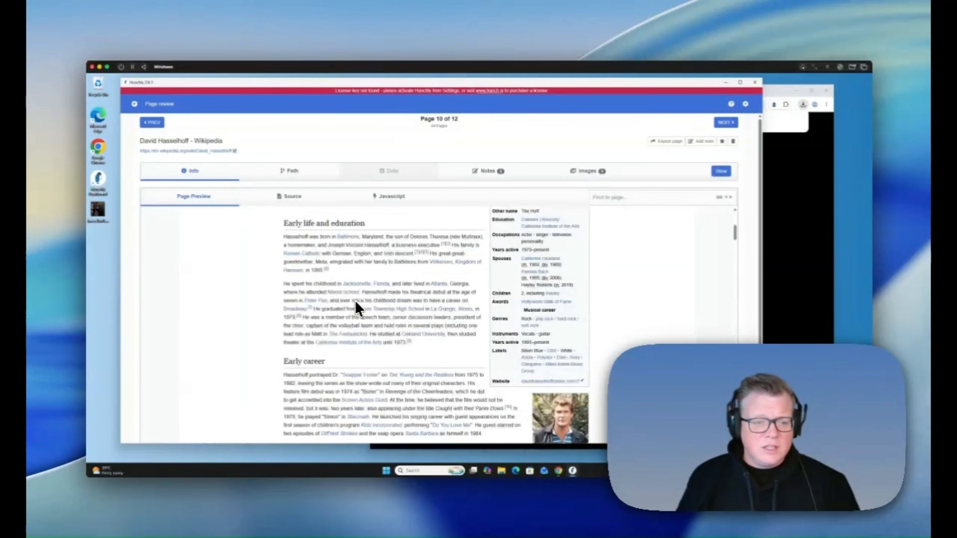
- Return to the case history and open the 12:05 PM Facebook capture for page review
{"action": "scroll", "coordinate": [356, 300], "scroll_direction": "up", "scroll_amount": 2}
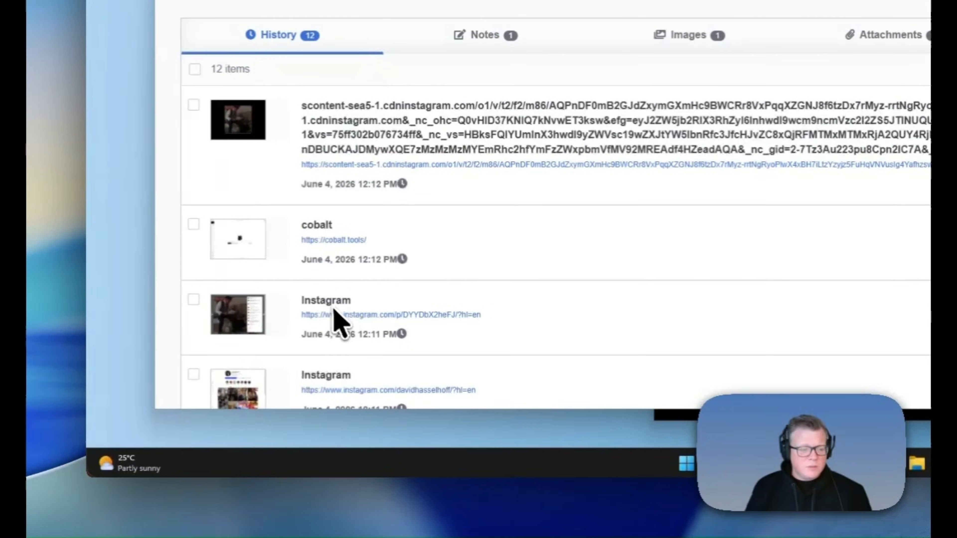
{"action": "scroll", "coordinate": [235, 405], "scroll_direction": "down", "scroll_amount": 5}
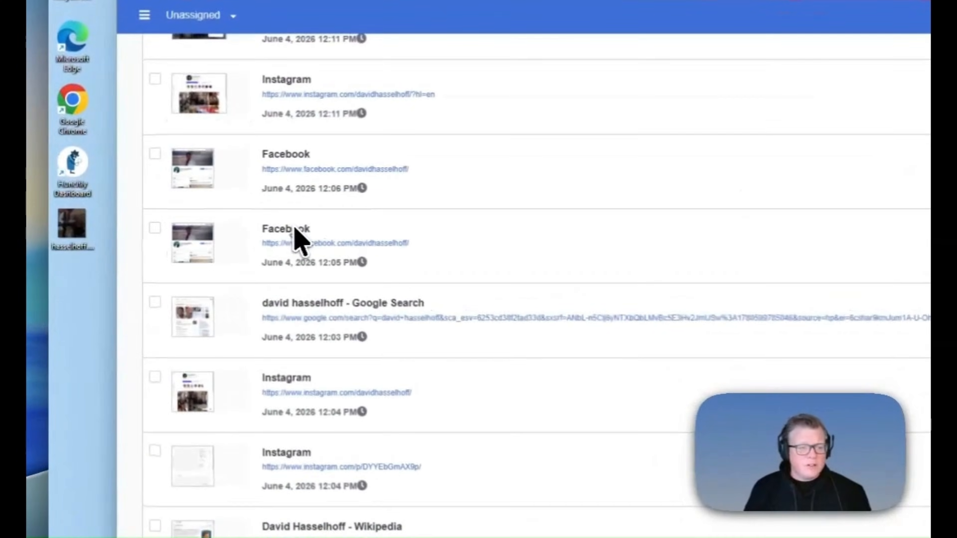
{"action": "left_click", "coordinate": [228, 224]}
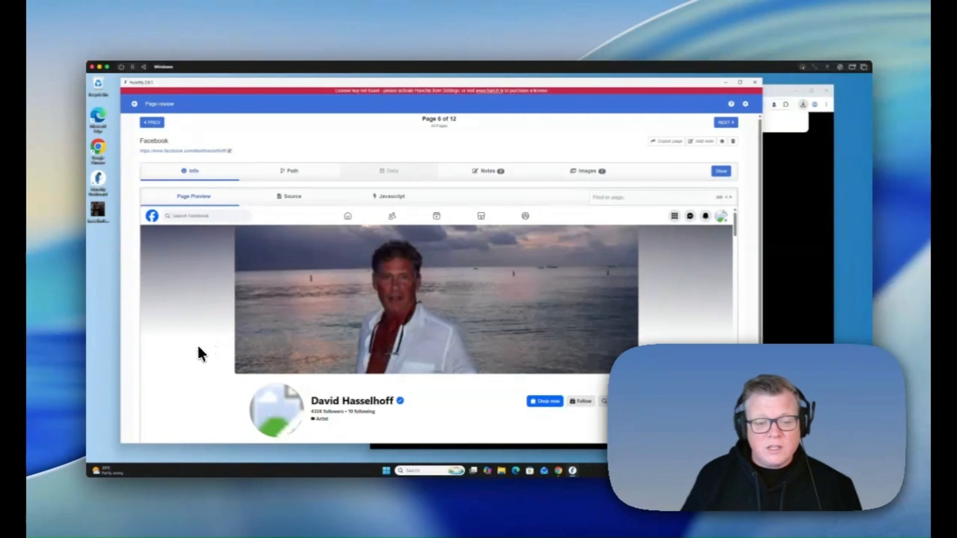
- Examine the captured Facebook page's preview, including its photos and posts, and return to the beginning of the page
{"action": "scroll", "coordinate": [198, 347], "scroll_direction": "down", "scroll_amount": 2}
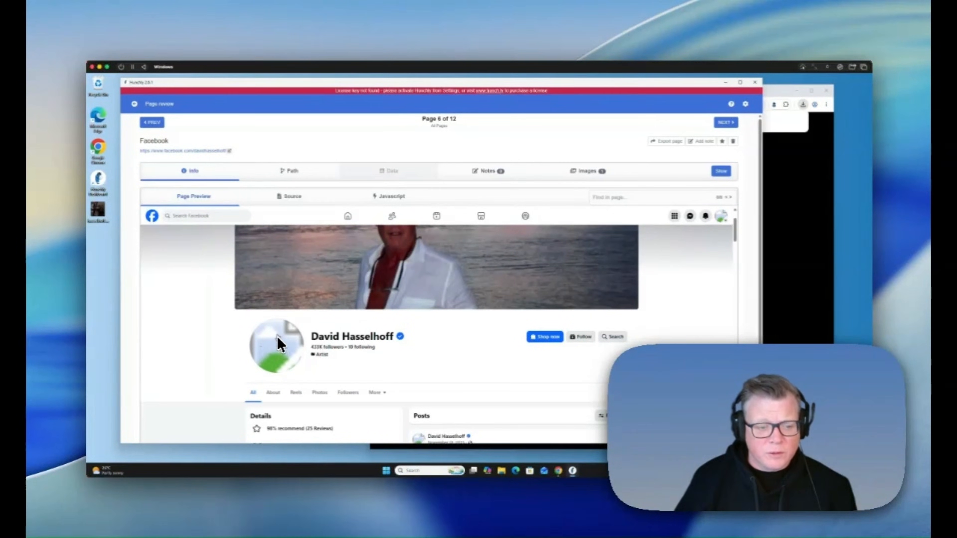
{"action": "scroll", "coordinate": [229, 385], "scroll_direction": "down", "scroll_amount": 4}
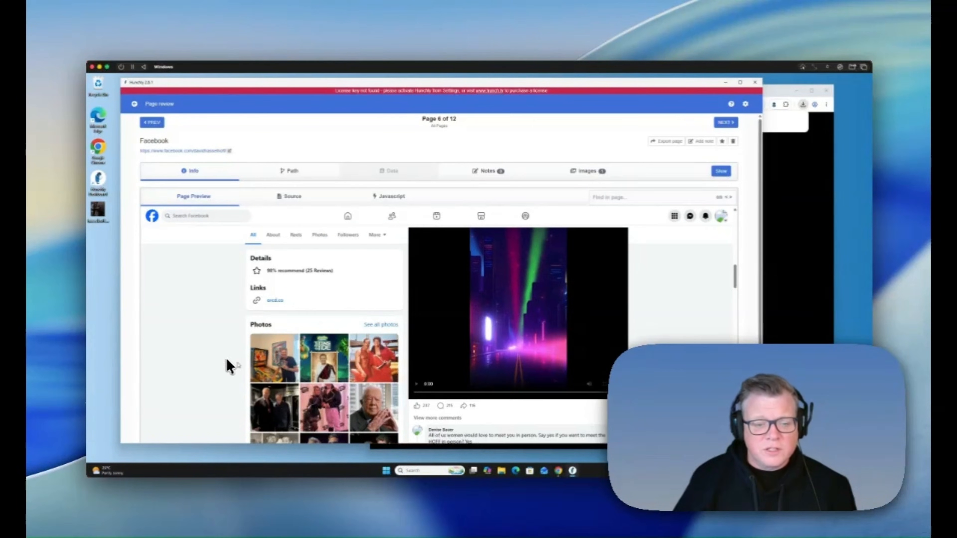
{"action": "scroll", "coordinate": [307, 395], "scroll_direction": "down", "scroll_amount": 5}
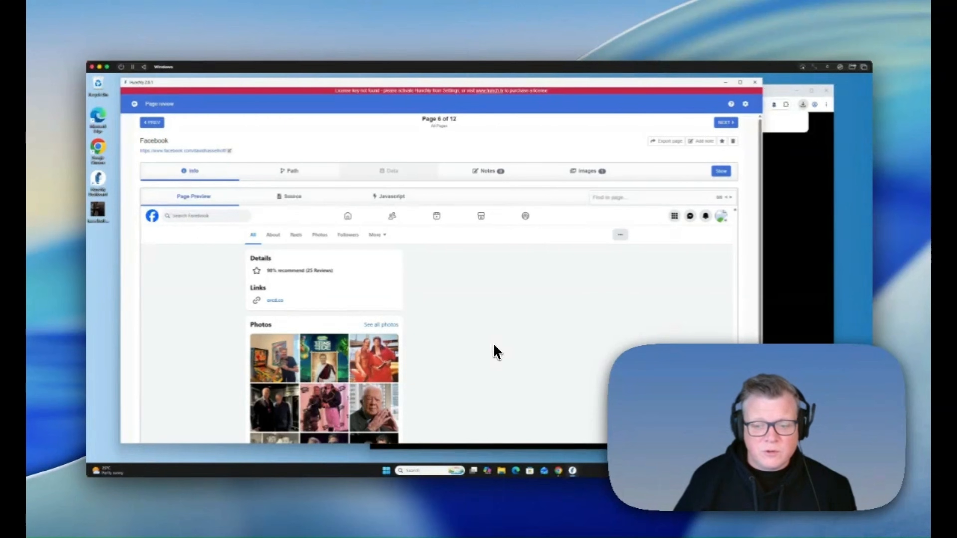
{"action": "scroll", "coordinate": [498, 353], "scroll_direction": "down", "scroll_amount": 1}
{"action": "scroll", "coordinate": [497, 353], "scroll_direction": "up", "scroll_amount": 10}
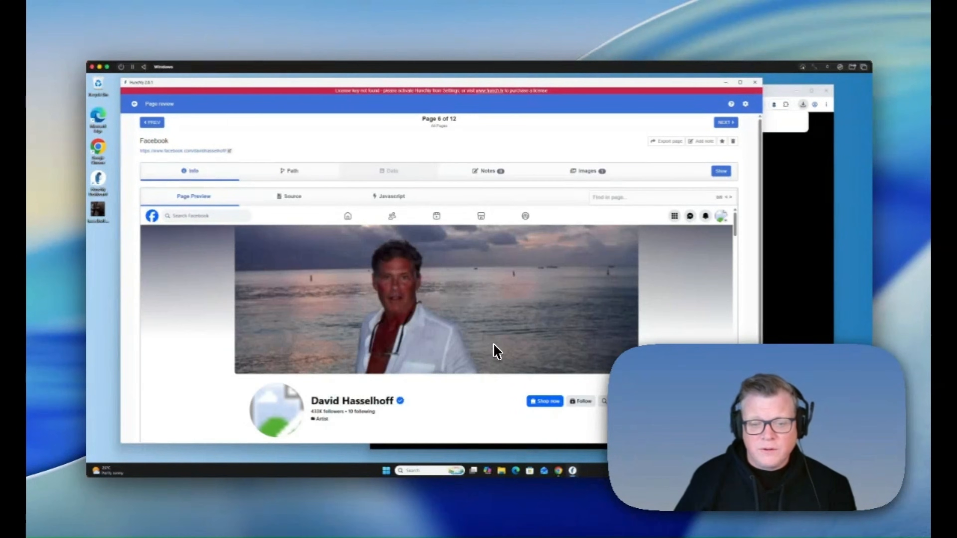
- Switch to Chrome, open David Hasselhoff's live Facebook profile in a new tab, and show its All section
{"action": "left_click", "coordinate": [558, 471]}
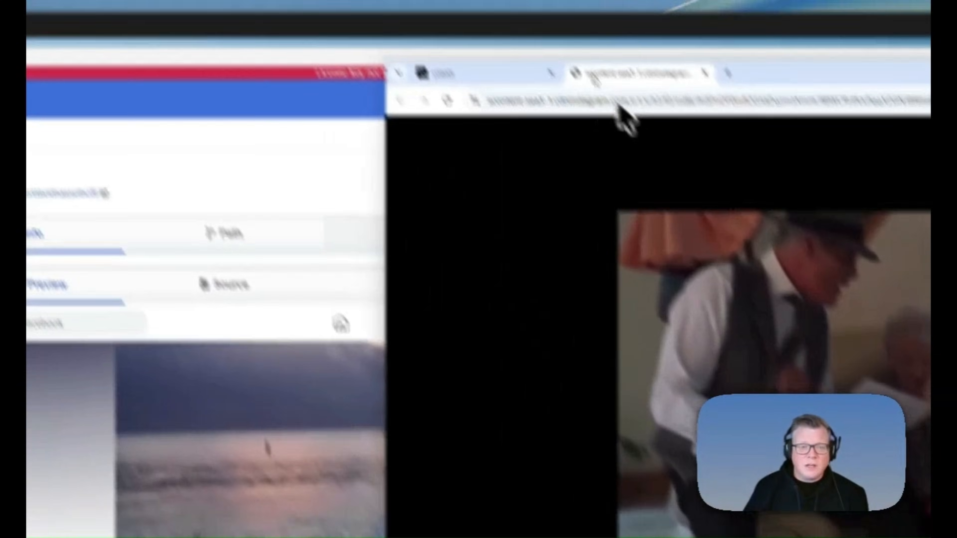
{"action": "left_click", "coordinate": [488, 105]}
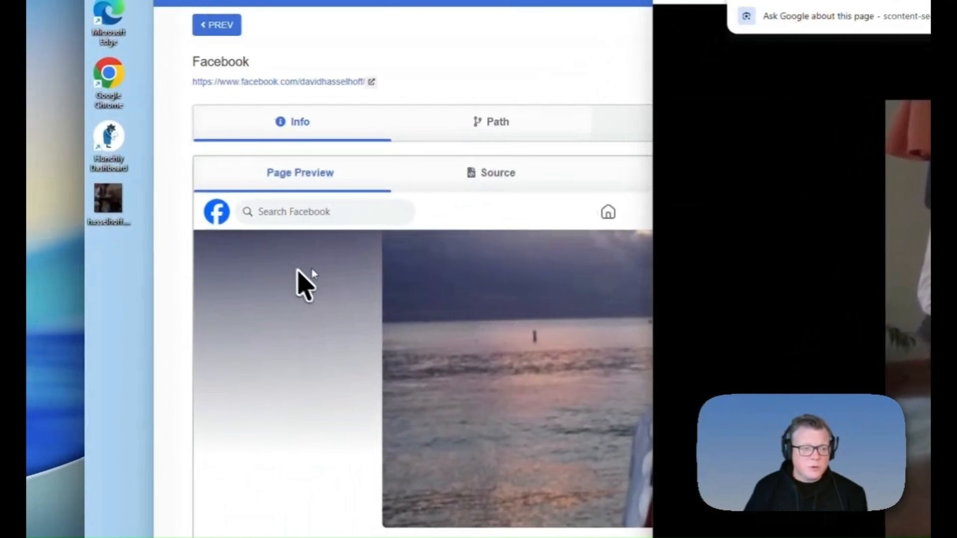
{"action": "left_click", "coordinate": [66, 429]}
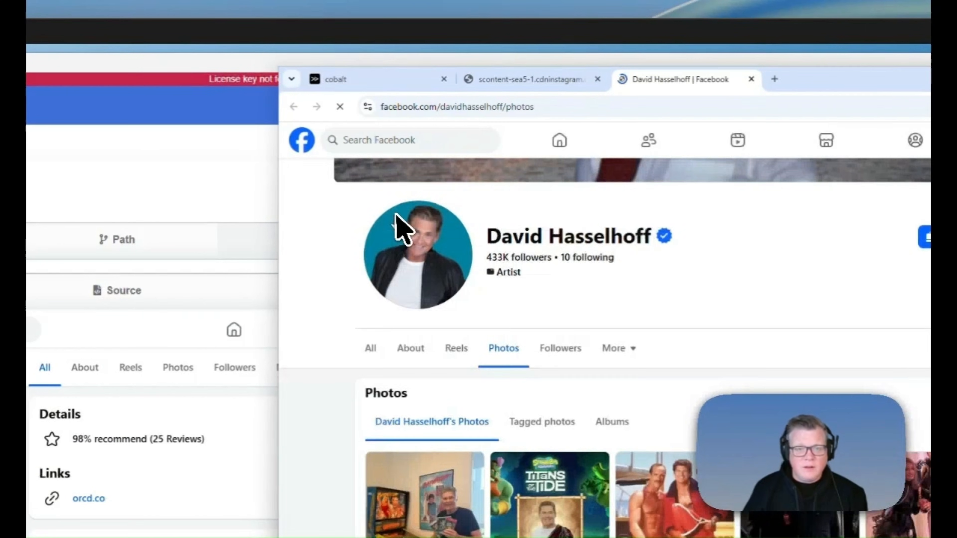
{"action": "left_click", "coordinate": [371, 348]}
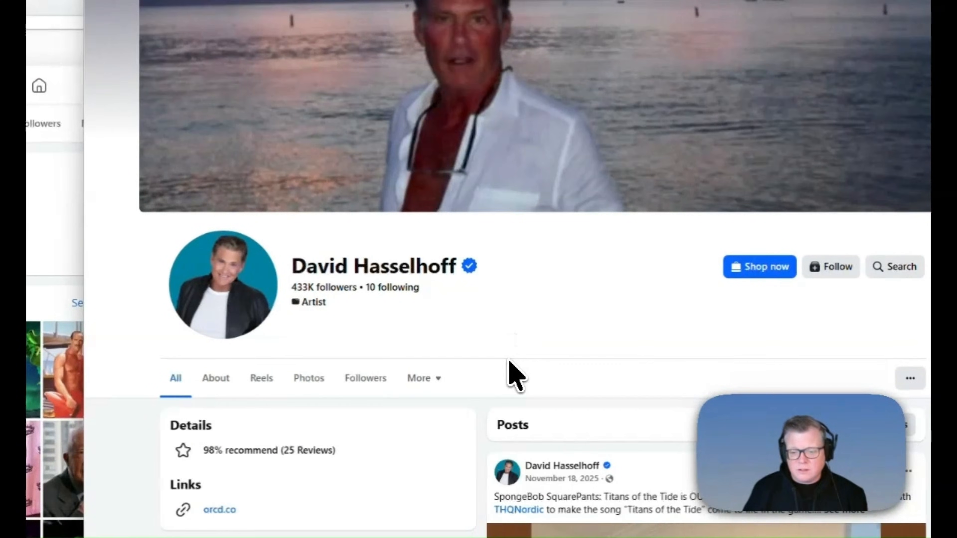
- Browse far down the posts on the live Facebook profile so that older content loads
{"action": "scroll", "coordinate": [542, 361], "scroll_direction": "down", "scroll_amount": 15}
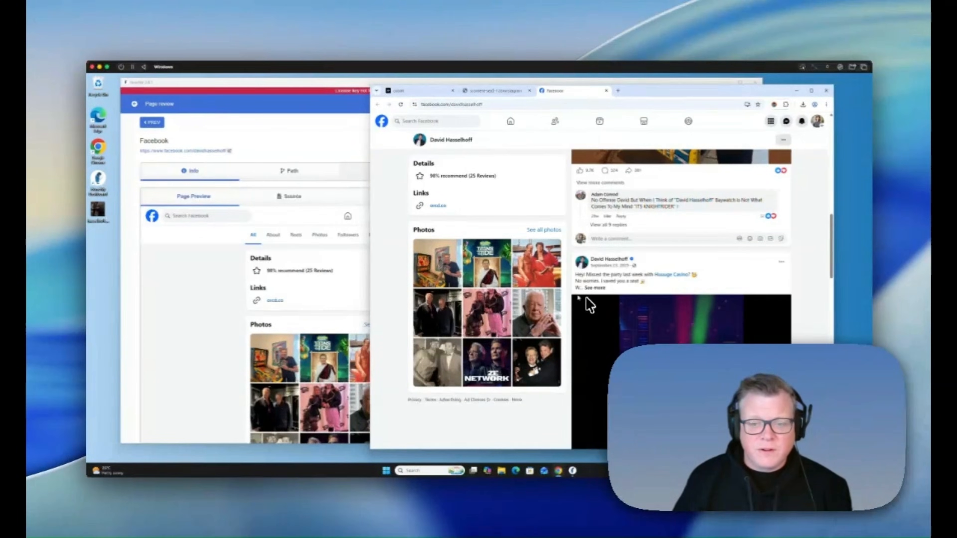
{"action": "scroll", "coordinate": [547, 276], "scroll_direction": "down", "scroll_amount": 10}
{"action": "scroll", "coordinate": [546, 309], "scroll_direction": "down", "scroll_amount": 15}
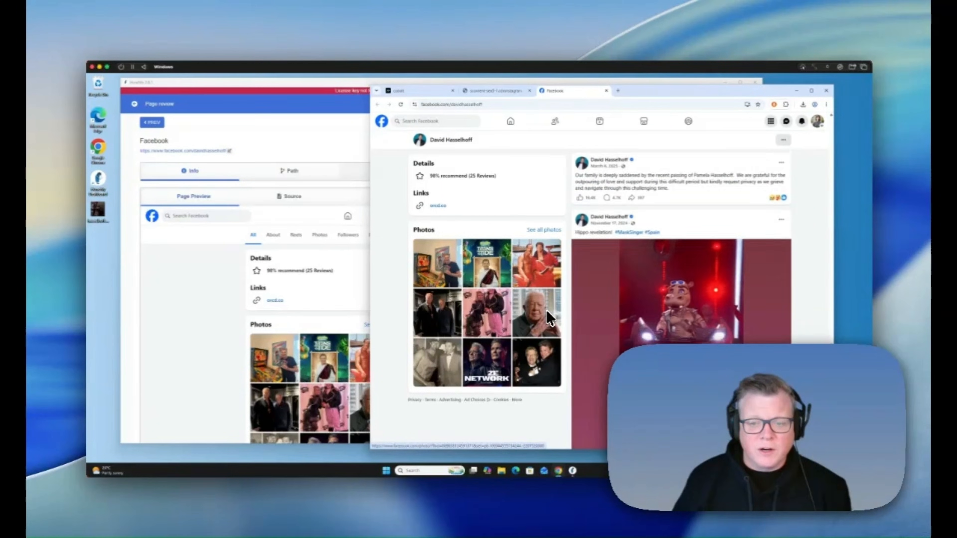
{"action": "scroll", "coordinate": [546, 310], "scroll_direction": "down", "scroll_amount": 1}
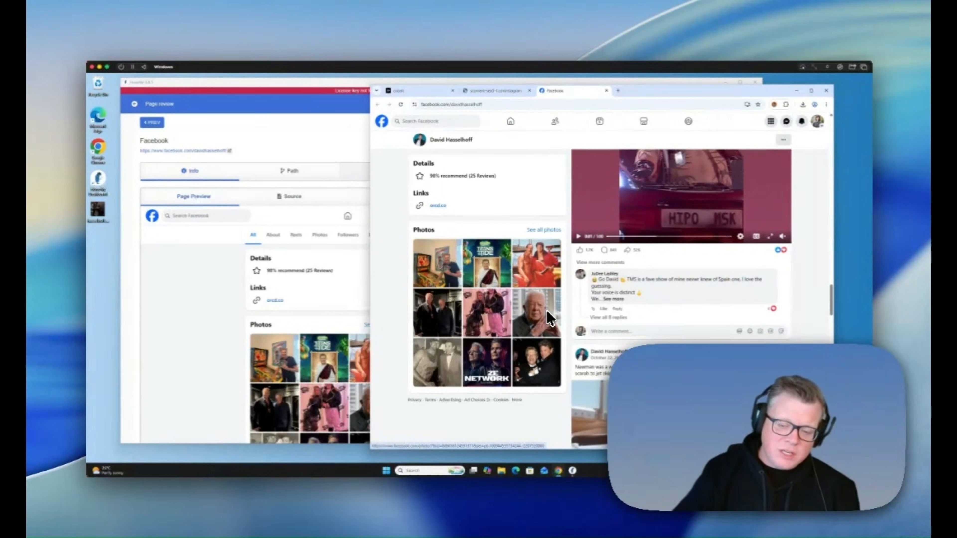
{"action": "scroll", "coordinate": [546, 309], "scroll_direction": "down", "scroll_amount": 8}
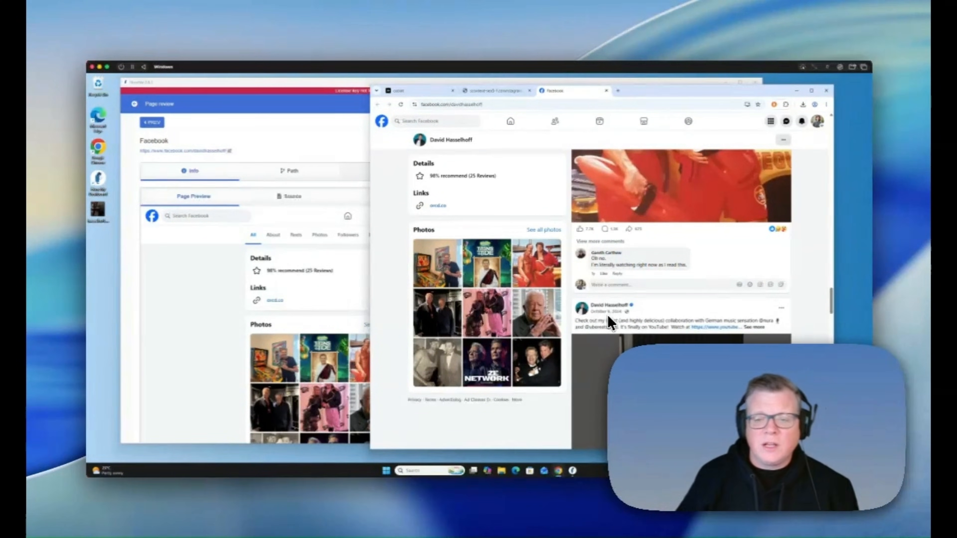
{"action": "scroll", "coordinate": [601, 342], "scroll_direction": "down", "scroll_amount": 10}
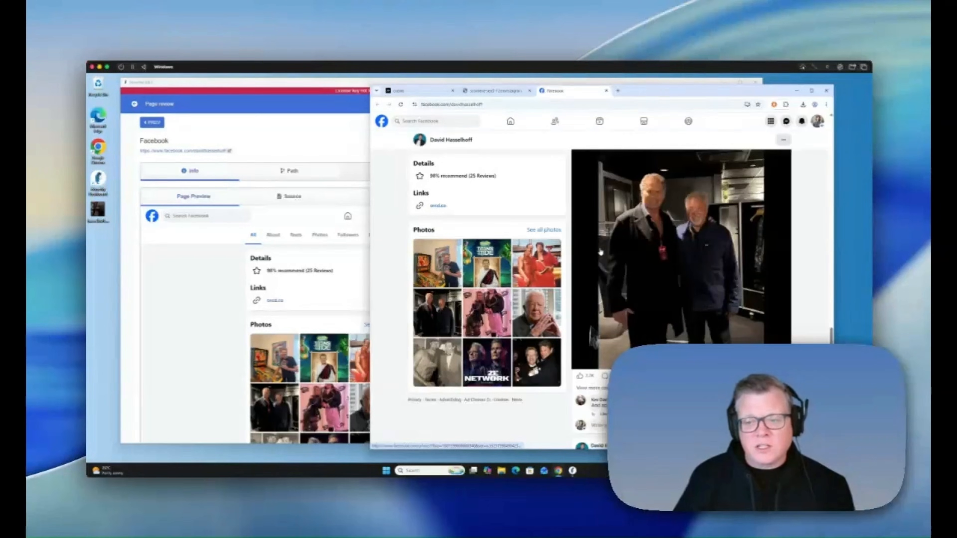
{"action": "scroll", "coordinate": [607, 283], "scroll_direction": "down", "scroll_amount": 10}
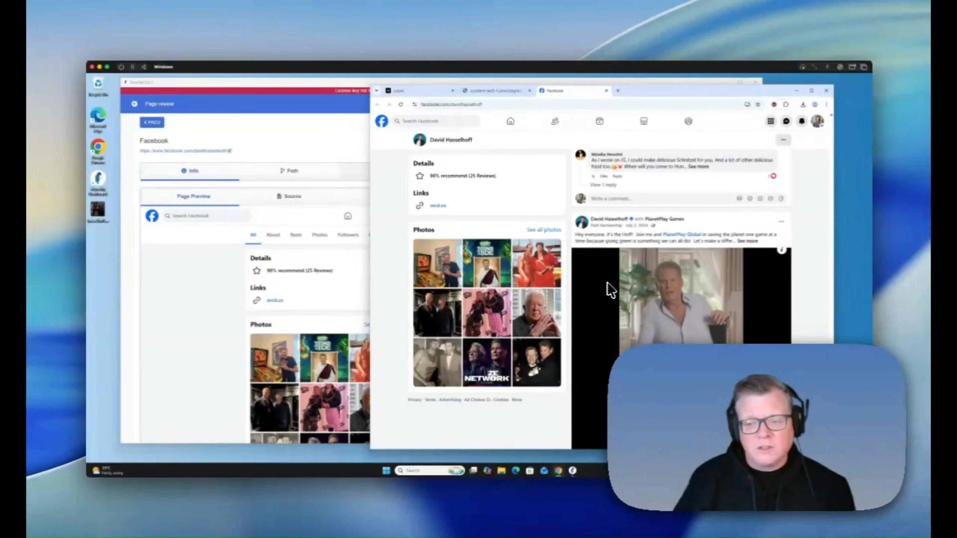
{"action": "scroll", "coordinate": [608, 284], "scroll_direction": "down", "scroll_amount": 10}
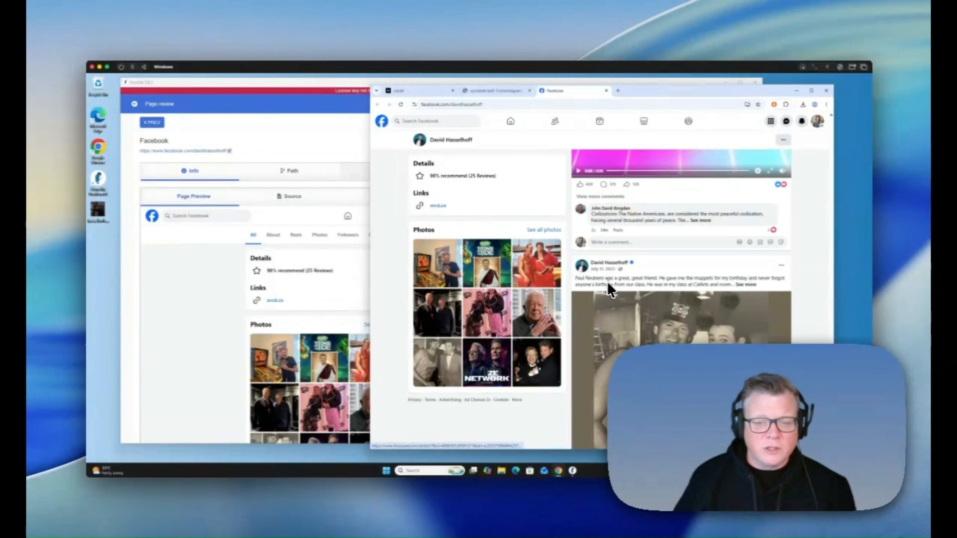
{"action": "scroll", "coordinate": [607, 281], "scroll_direction": "down", "scroll_amount": 10}
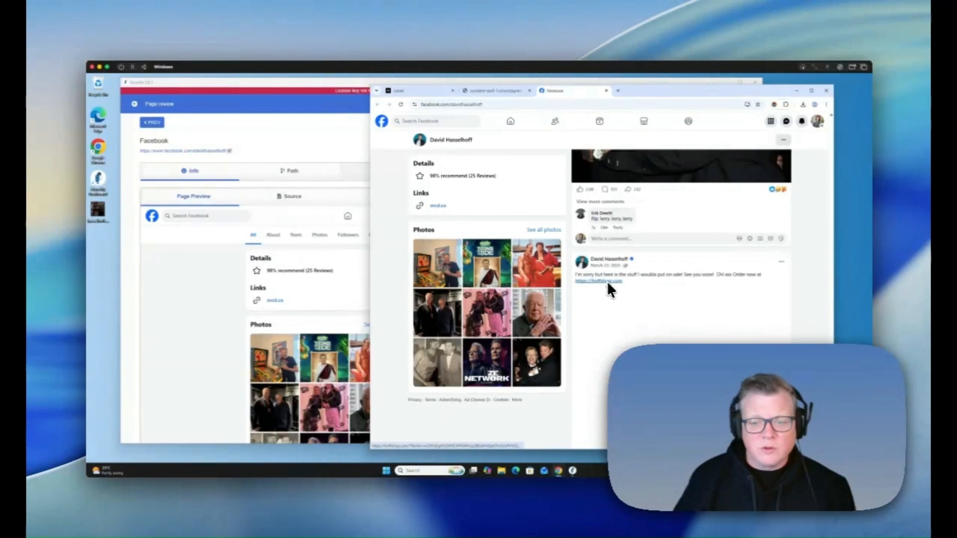
- Switch to Hunchly, return to the case history, open the newest Facebook capture, and examine its page preview
{"action": "left_click", "coordinate": [134, 103]}
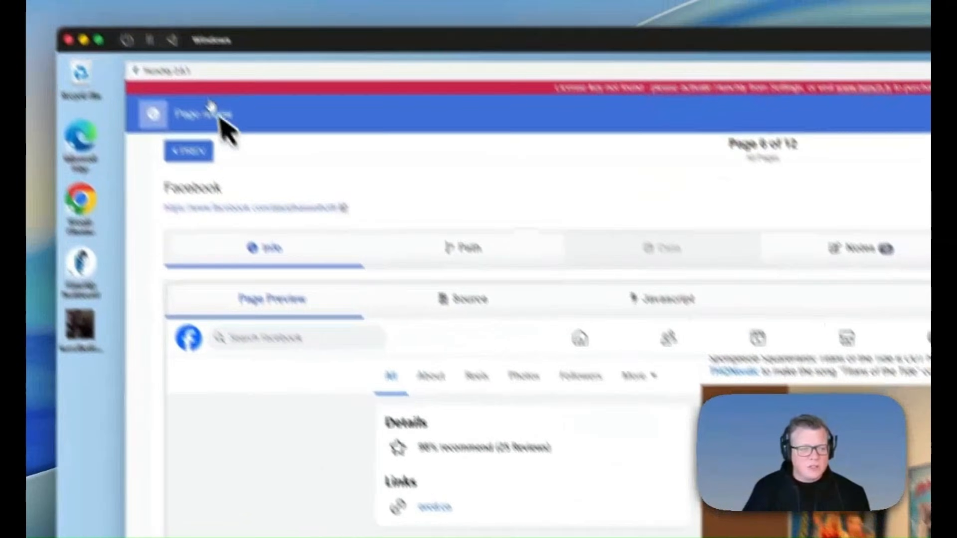
{"action": "left_click", "coordinate": [152, 114]}
{"action": "left_click", "coordinate": [621, 284]}
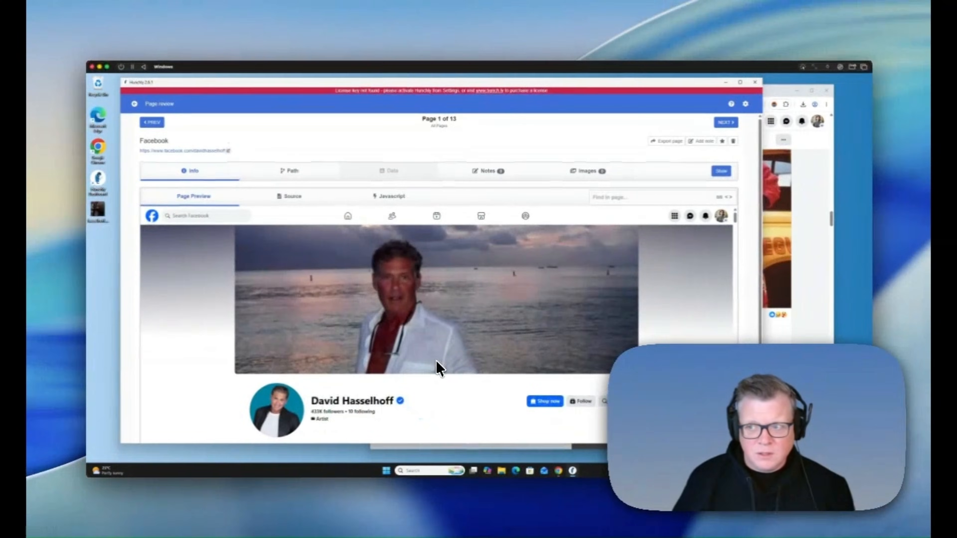
{"action": "scroll", "coordinate": [437, 368], "scroll_direction": "down", "scroll_amount": 5}
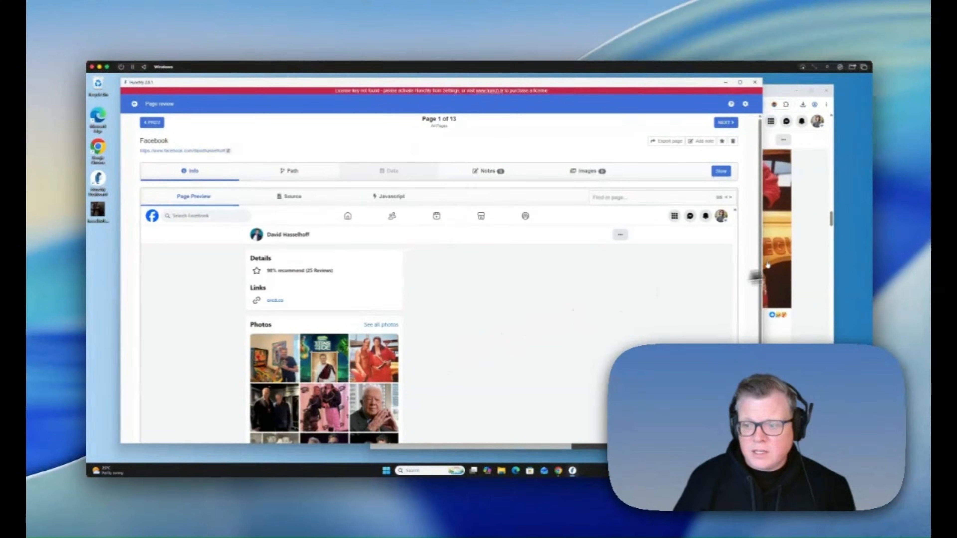
- Switch to Chrome and look through the live Facebook profile's posts, from the profile header to the older entries and back
{"action": "left_click", "coordinate": [813, 270]}
{"action": "scroll", "coordinate": [520, 377], "scroll_direction": "down", "scroll_amount": 10}
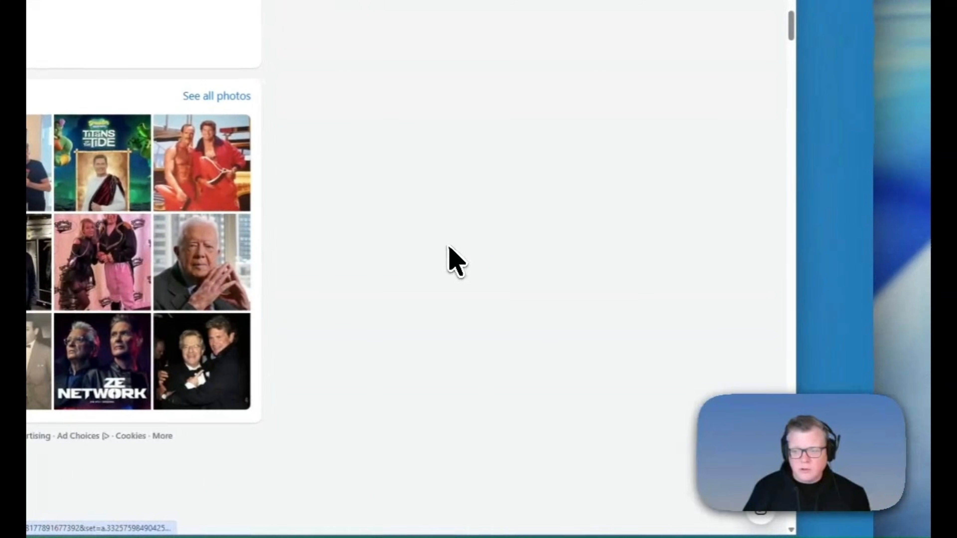
{"action": "scroll", "coordinate": [449, 248], "scroll_direction": "down", "scroll_amount": 15}
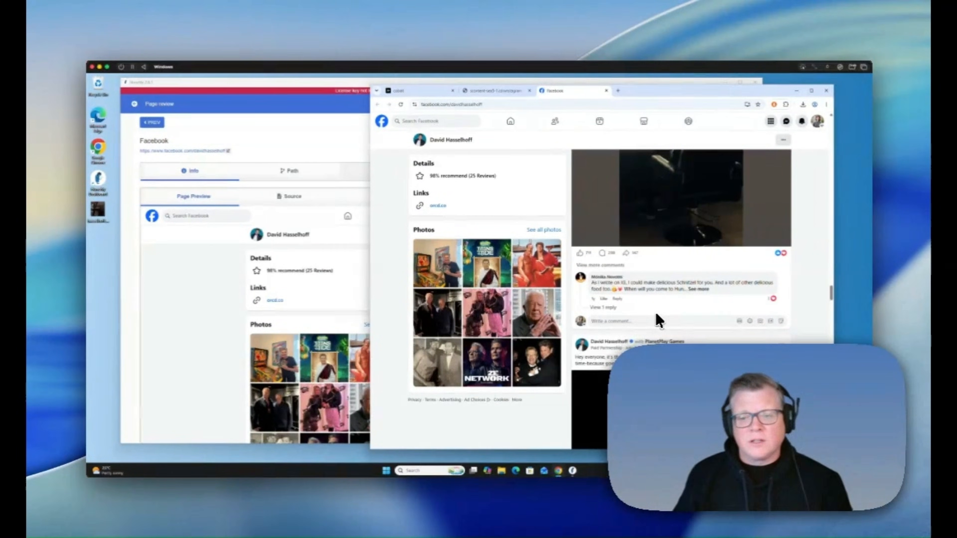
{"action": "scroll", "coordinate": [658, 320], "scroll_direction": "up", "scroll_amount": 15}
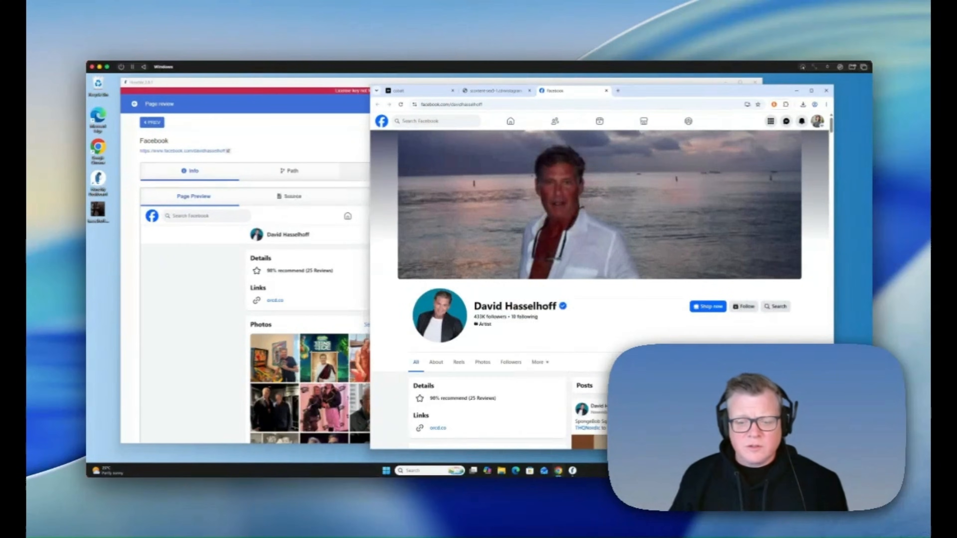
{"action": "scroll", "coordinate": [621, 339], "scroll_direction": "down", "scroll_amount": 5}
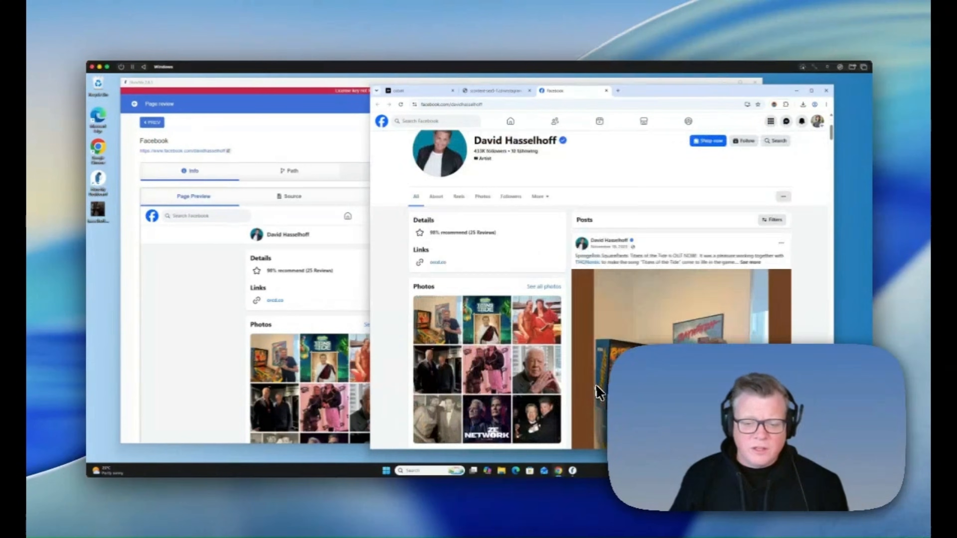
{"action": "scroll", "coordinate": [644, 285], "scroll_direction": "down", "scroll_amount": 2}
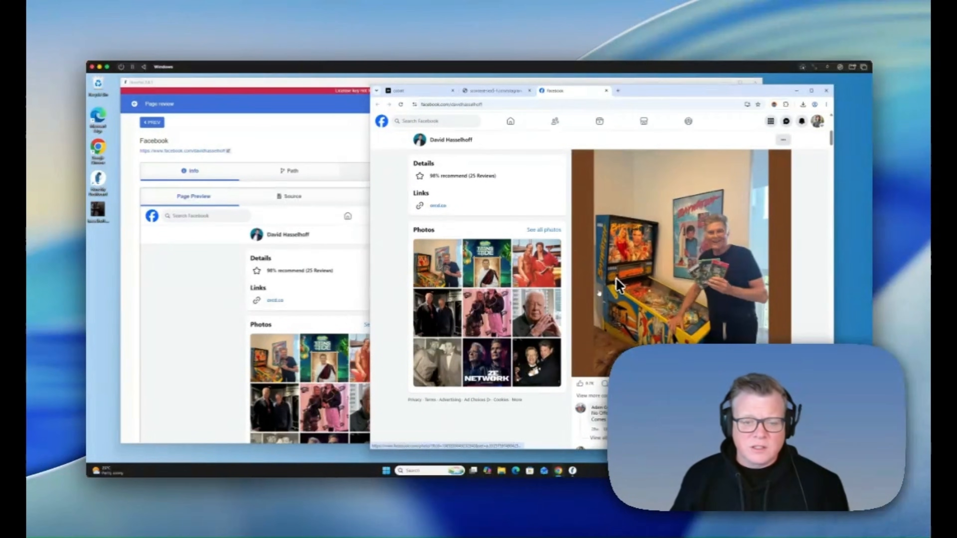
{"action": "scroll", "coordinate": [603, 286], "scroll_direction": "down", "scroll_amount": 3}
{"action": "scroll", "coordinate": [607, 274], "scroll_direction": "up", "scroll_amount": 10}
{"action": "scroll", "coordinate": [608, 275], "scroll_direction": "down", "scroll_amount": 12}
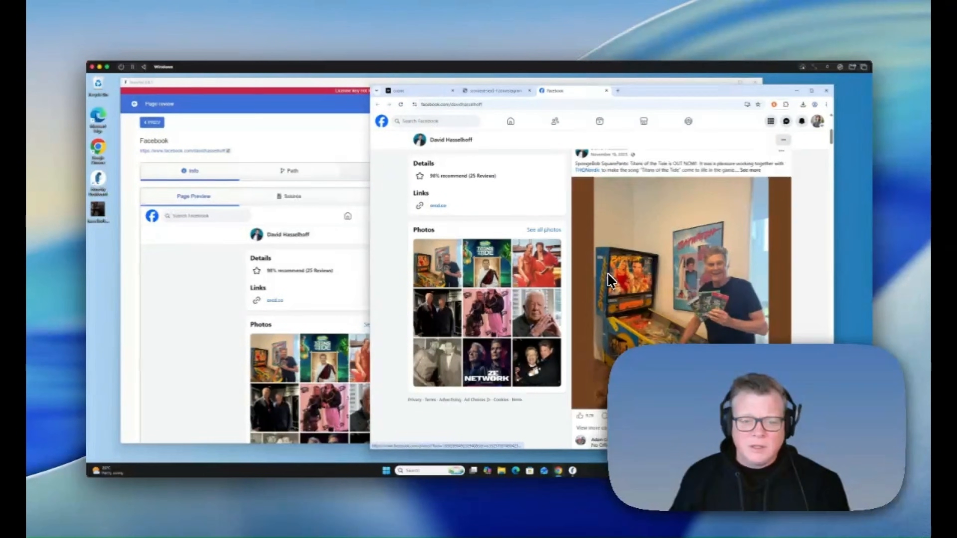
{"action": "scroll", "coordinate": [607, 280], "scroll_direction": "down", "scroll_amount": 2}
{"action": "scroll", "coordinate": [604, 280], "scroll_direction": "up", "scroll_amount": 14}
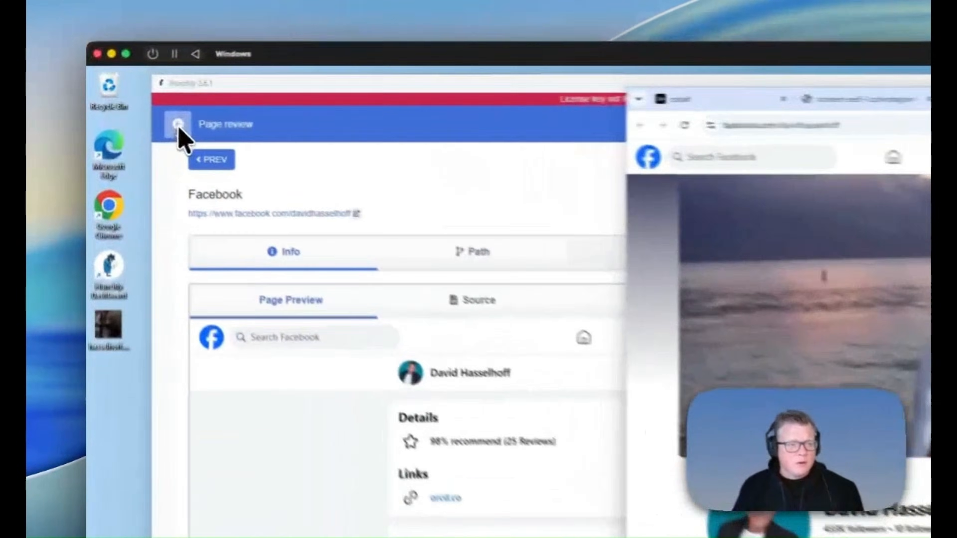
- Switch to Hunchly, leave the page review, and examine the newest entries in the case history
{"action": "left_click", "coordinate": [134, 104]}
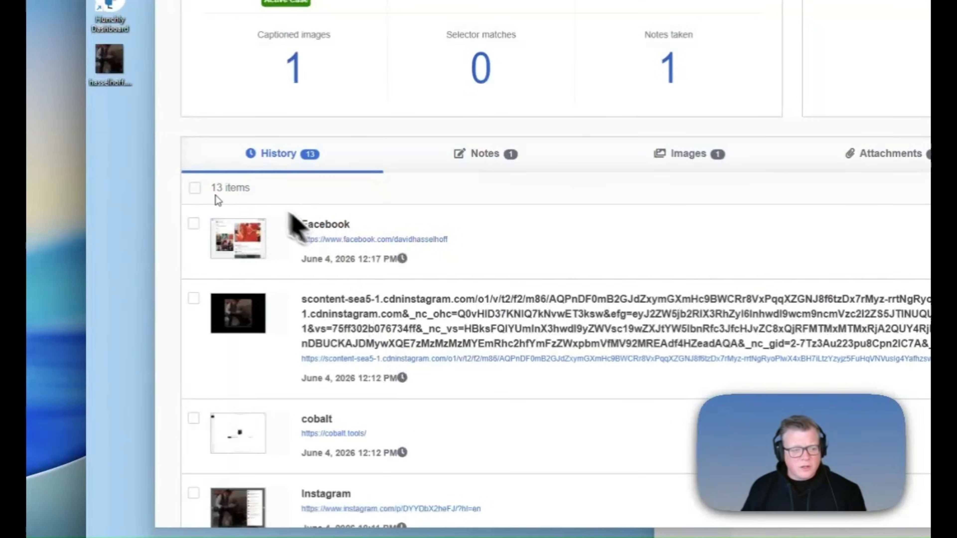
{"action": "mouse_move", "coordinate": [232, 264]}
{"action": "mouse_move", "coordinate": [170, 405]}
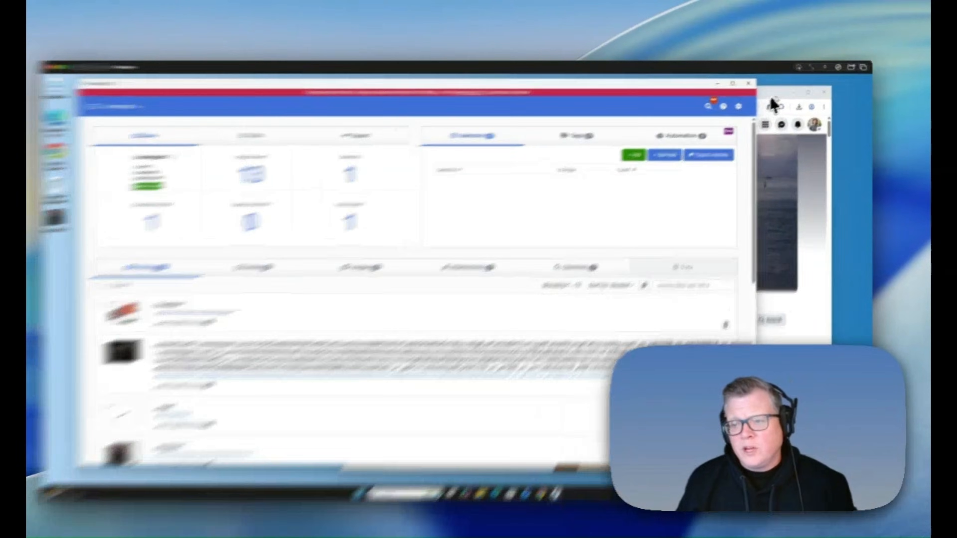
- Switch to Chrome, go to the September 23, 2025 Huuuge Casino post, and manually capture the Facebook page with the Hunchly extension
{"action": "left_click", "coordinate": [770, 95]}
{"action": "scroll", "coordinate": [558, 332], "scroll_direction": "down", "scroll_amount": 4}
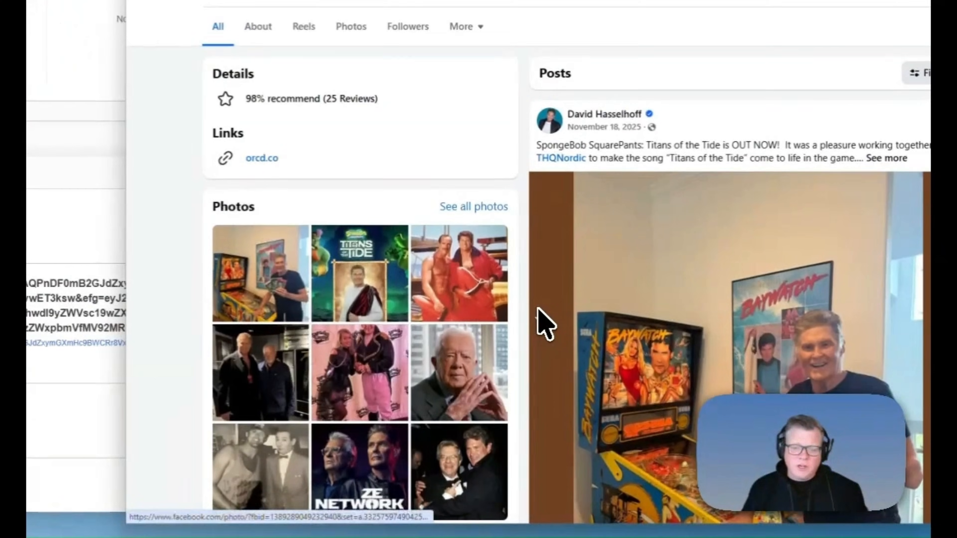
{"action": "scroll", "coordinate": [571, 328], "scroll_direction": "down", "scroll_amount": 5}
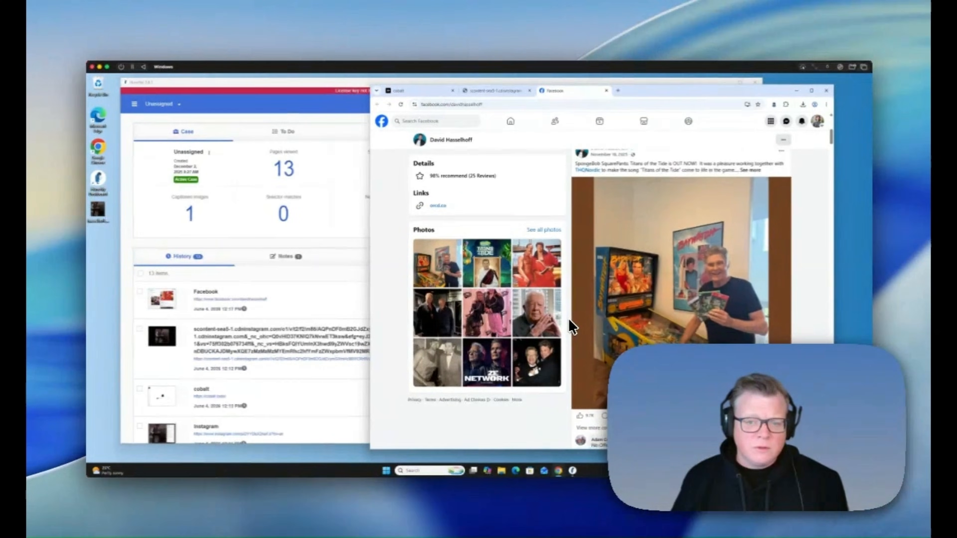
{"action": "scroll", "coordinate": [570, 328], "scroll_direction": "down", "scroll_amount": 3}
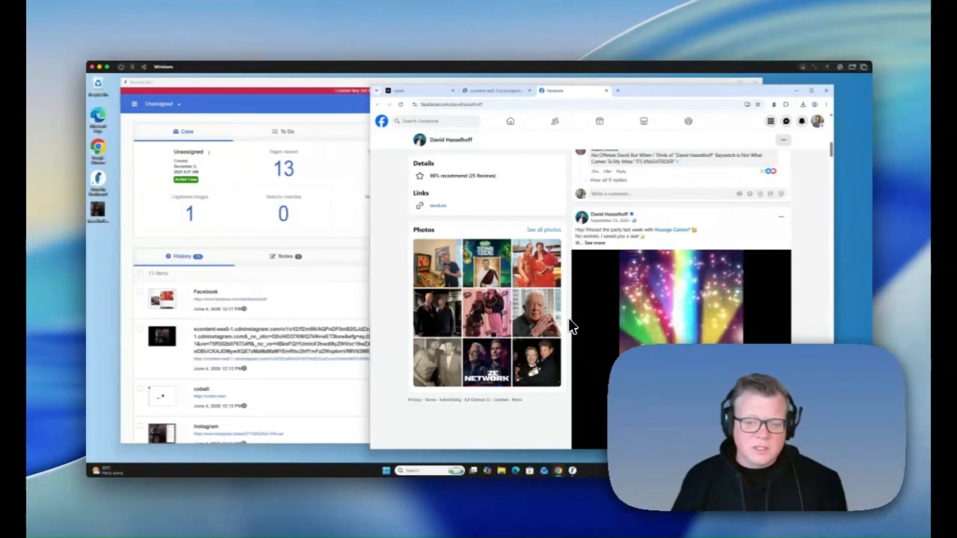
{"action": "scroll", "coordinate": [571, 327], "scroll_direction": "down", "scroll_amount": 10}
{"action": "scroll", "coordinate": [570, 323], "scroll_direction": "down", "scroll_amount": 10}
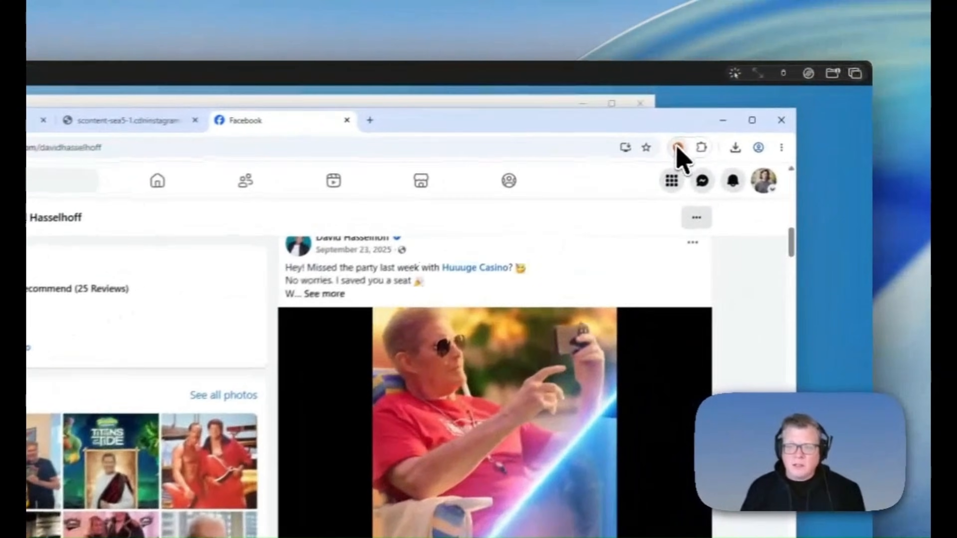
{"action": "left_click", "coordinate": [768, 107]}
{"action": "right_click", "coordinate": [676, 149]}
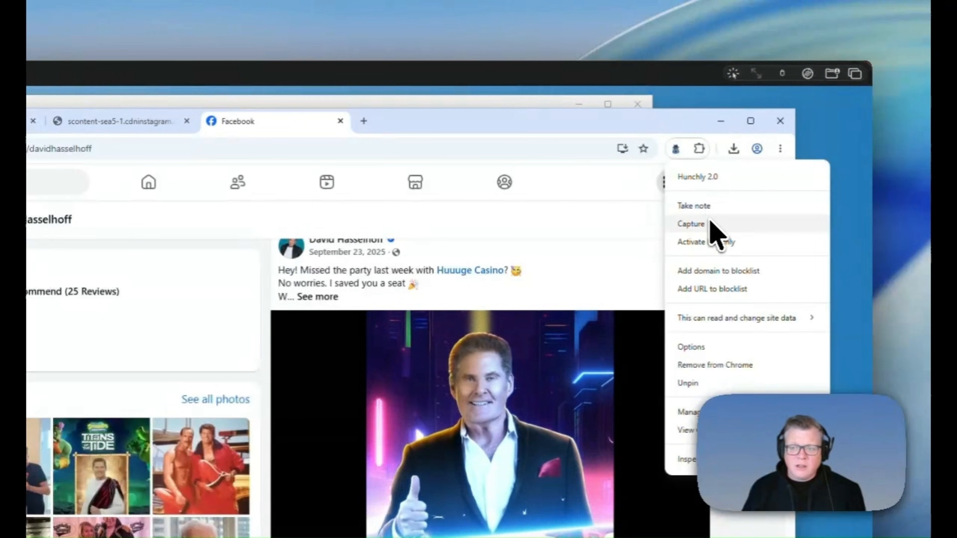
{"action": "left_click", "coordinate": [702, 222]}
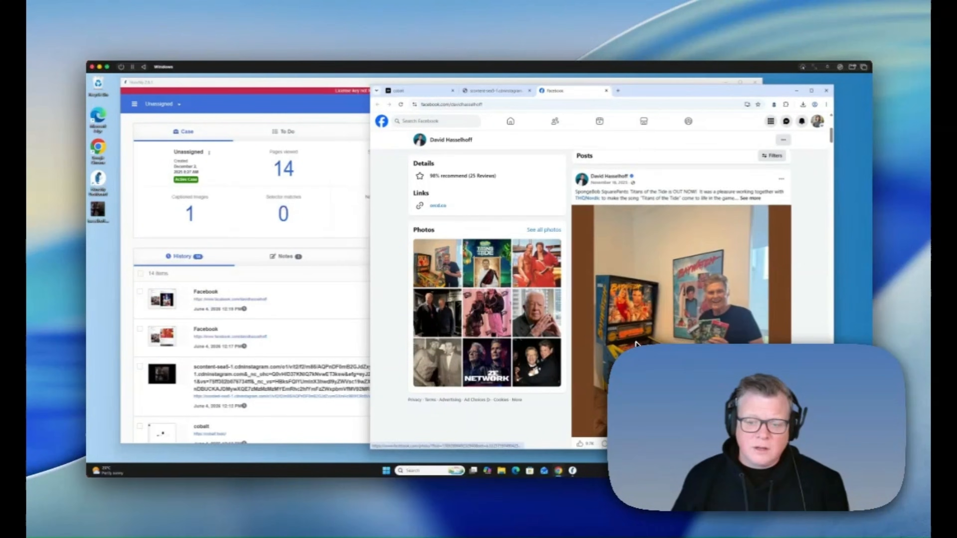
- Go to the August 2, 2025 Titans of the Tide post, capture the Facebook page with the Hunchly extension, and preview the history thumbnails
{"action": "scroll", "coordinate": [636, 343], "scroll_direction": "down", "scroll_amount": 15}
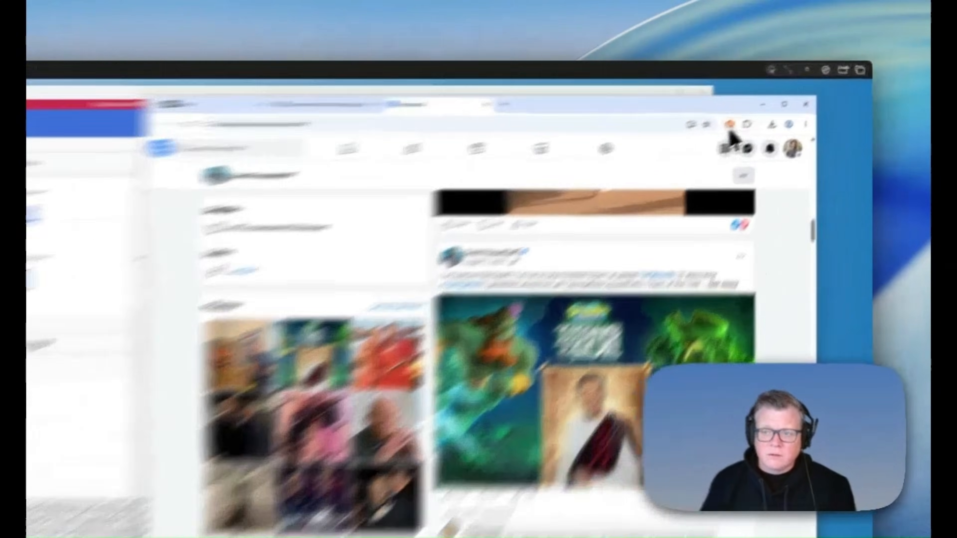
{"action": "right_click", "coordinate": [773, 105]}
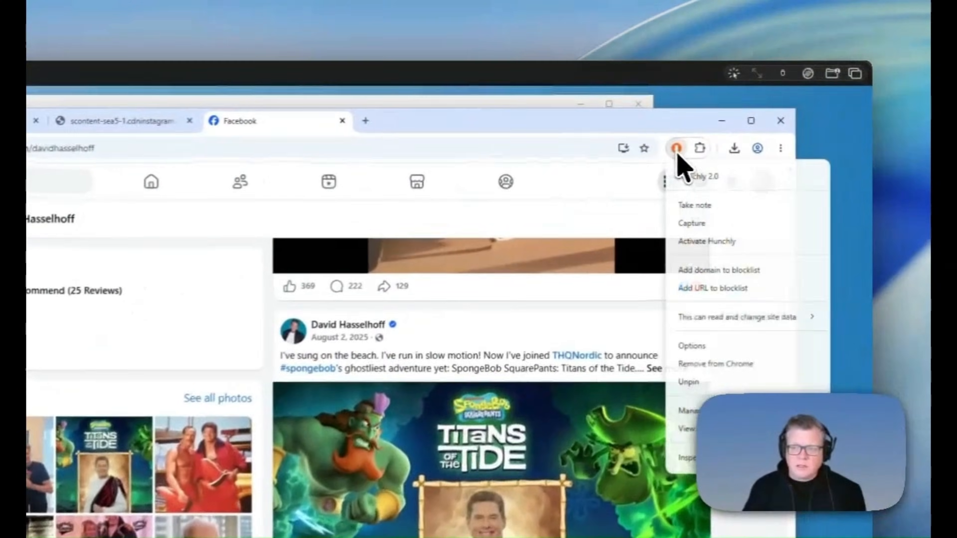
{"action": "left_click", "coordinate": [702, 224]}
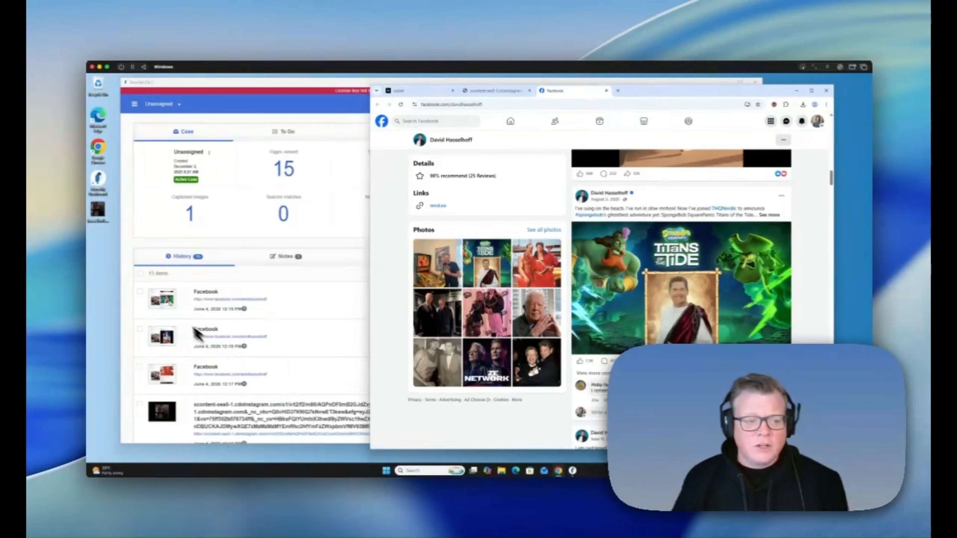
{"action": "mouse_move", "coordinate": [164, 300]}
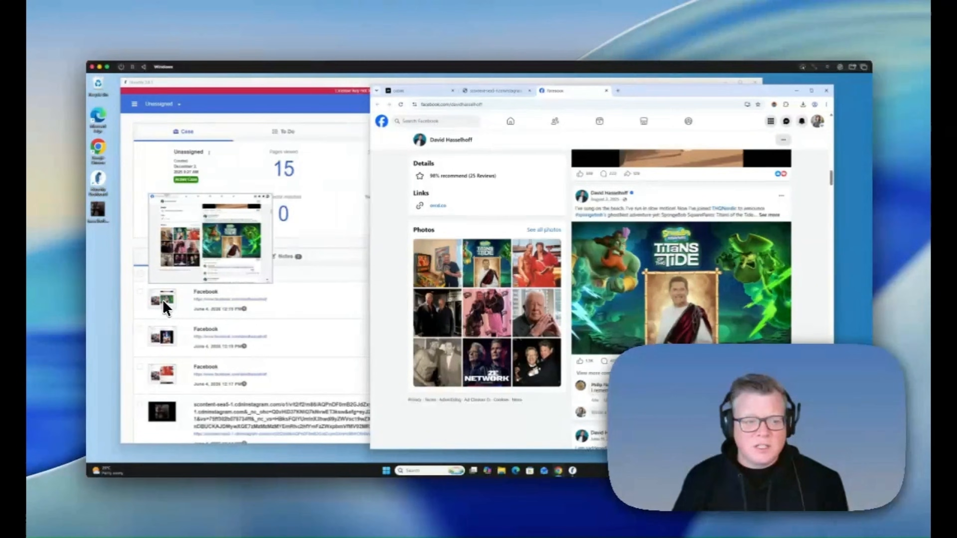
{"action": "mouse_move", "coordinate": [164, 369]}
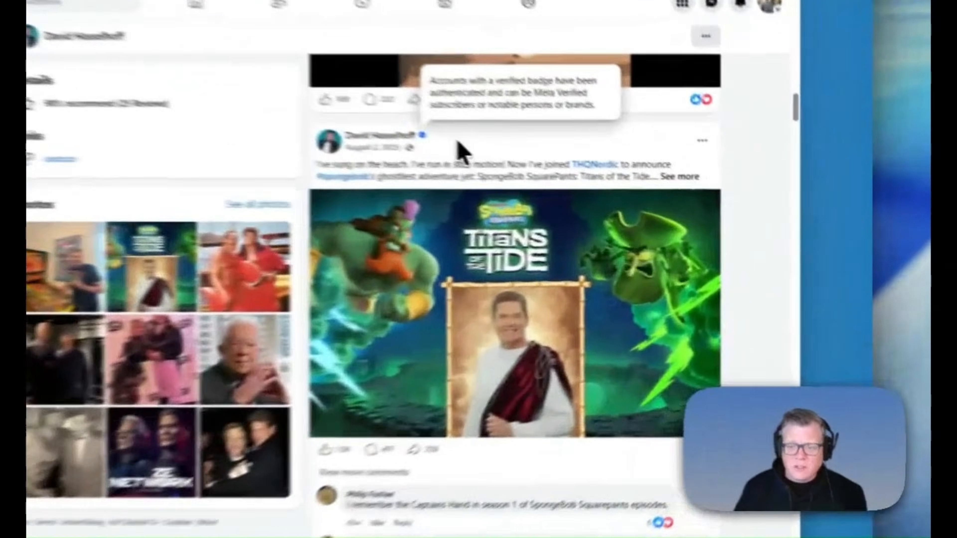
- Take a Hunchly 2.0 note on the Facebook page showing the August 2, 2025 post
{"action": "right_click", "coordinate": [651, 197]}
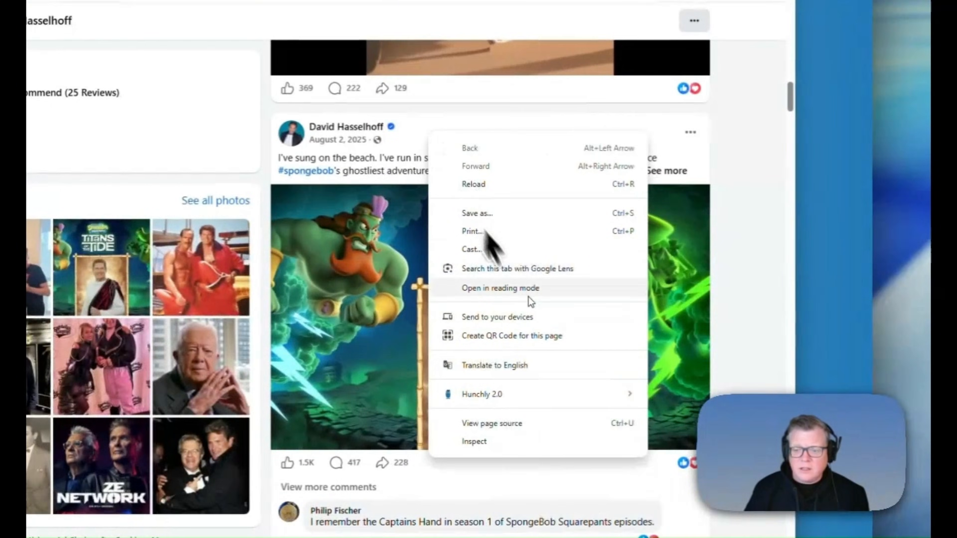
{"action": "mouse_move", "coordinate": [641, 399]}
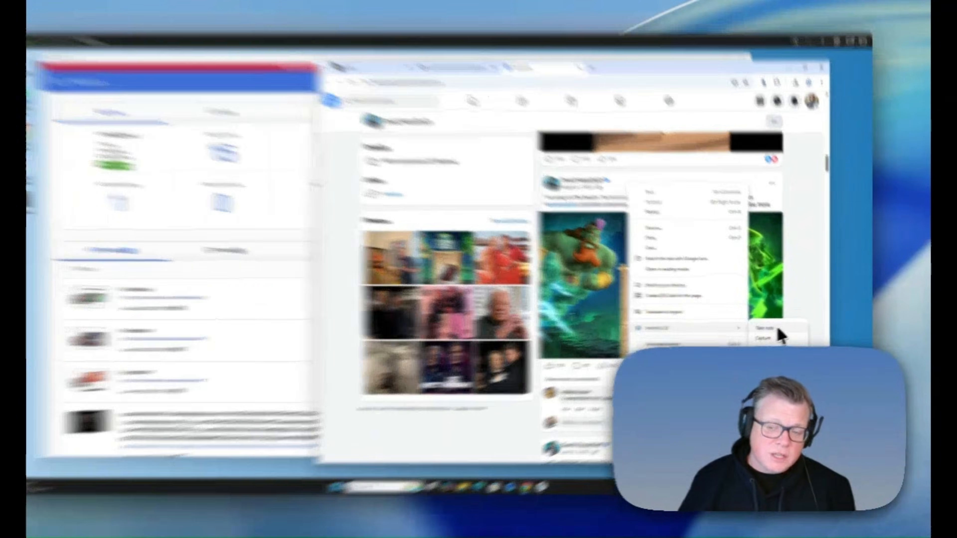
{"action": "left_click", "coordinate": [786, 327]}
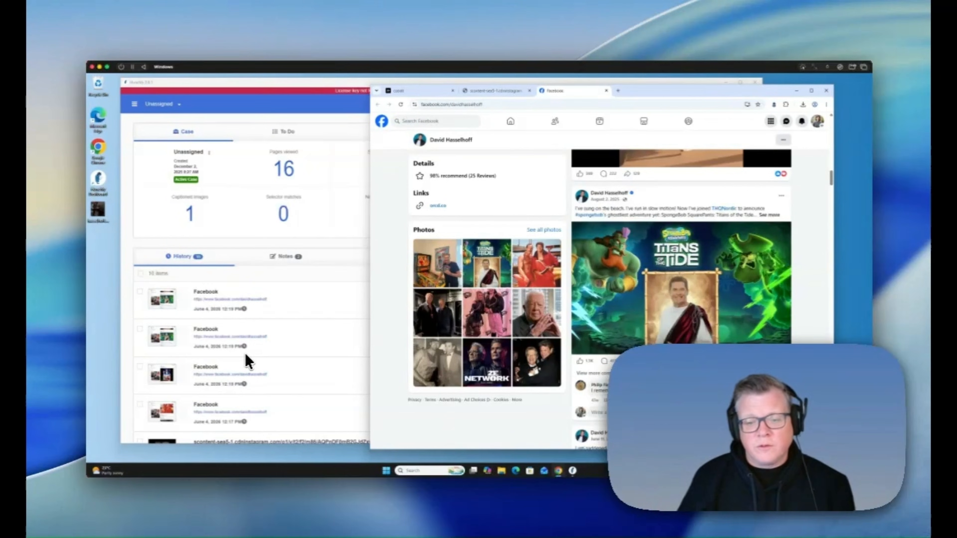
- Leave the Facebook profile and load instagram.com/davidhasselhoff in the same tab
{"action": "scroll", "coordinate": [645, 335], "scroll_direction": "up", "scroll_amount": 5}
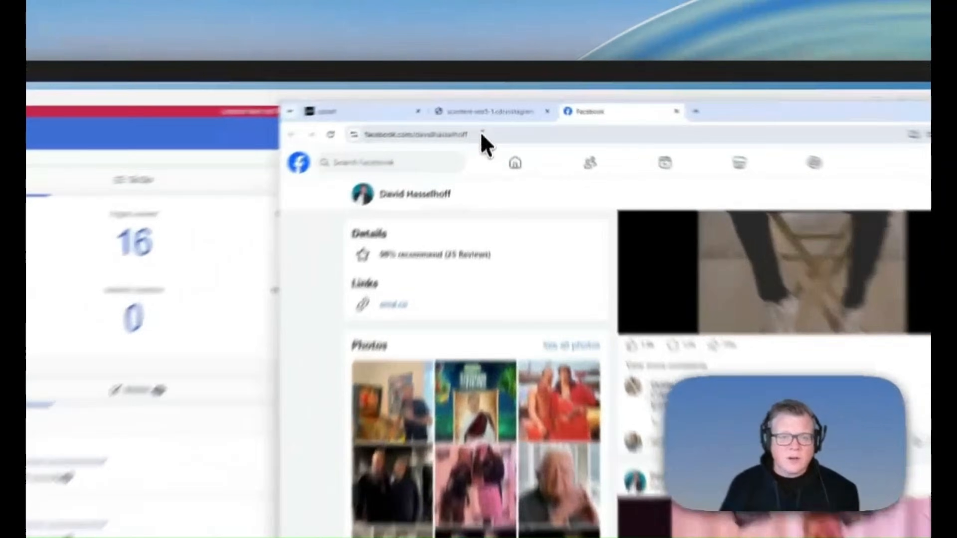
{"action": "left_click", "coordinate": [487, 103]}
{"action": "type", "text": "insta"}
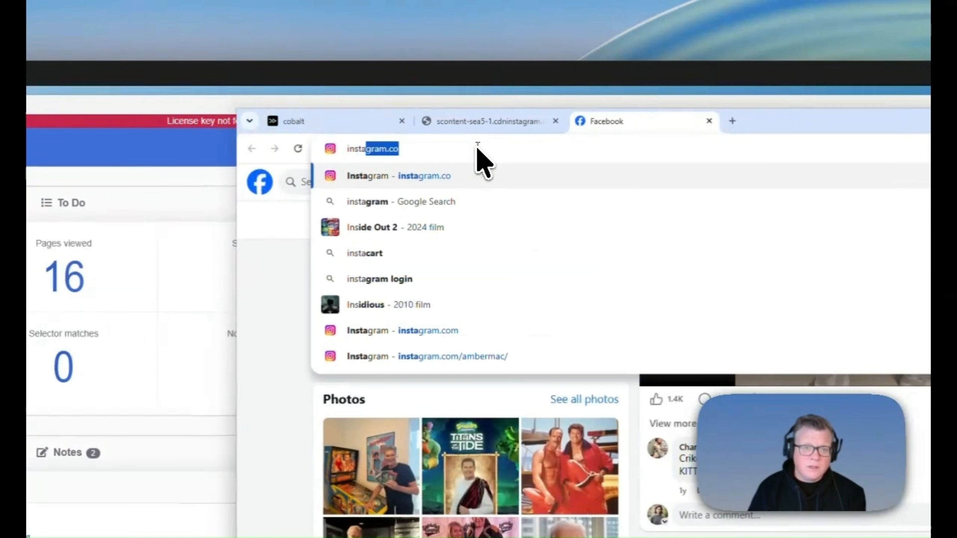
{"action": "type", "text": "gram"}
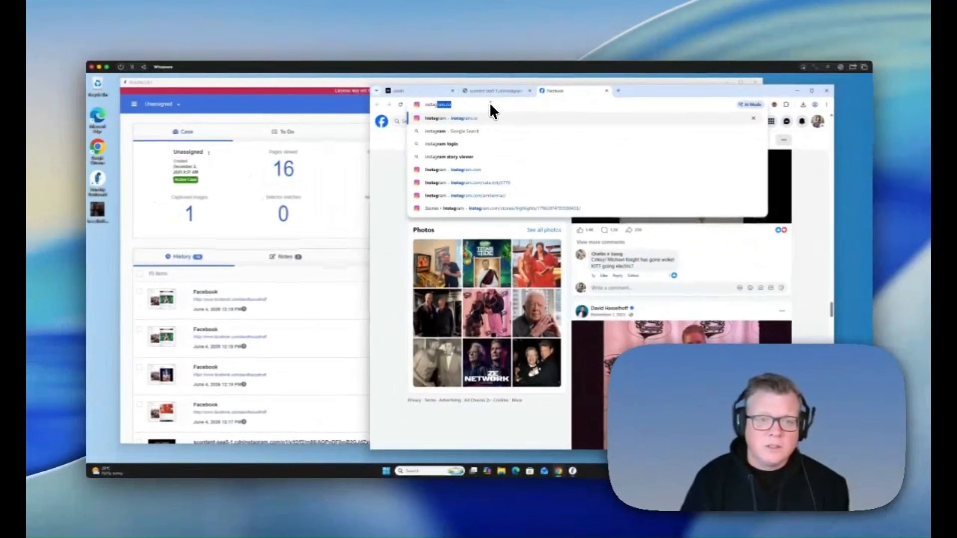
{"action": "type", "text": ".com/d"}
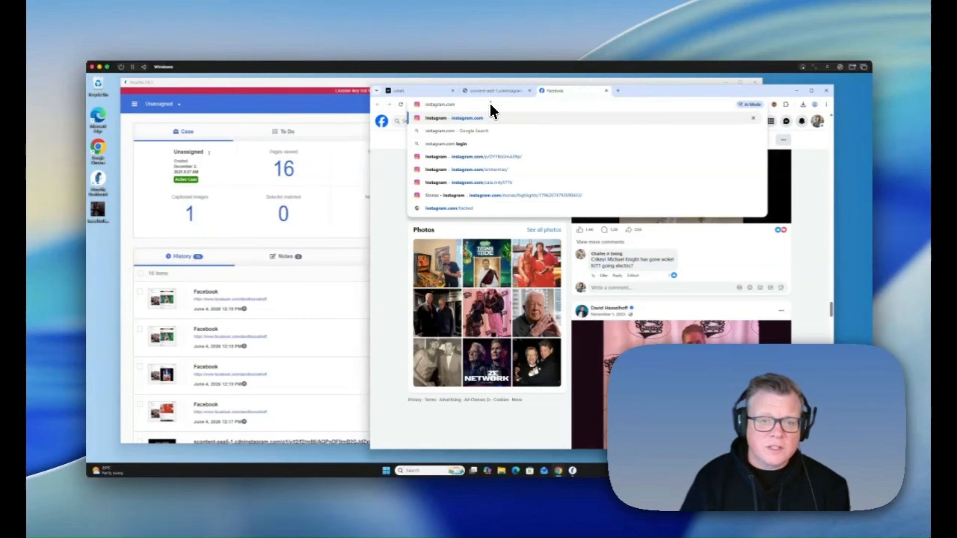
{"action": "key", "text": "Return"}
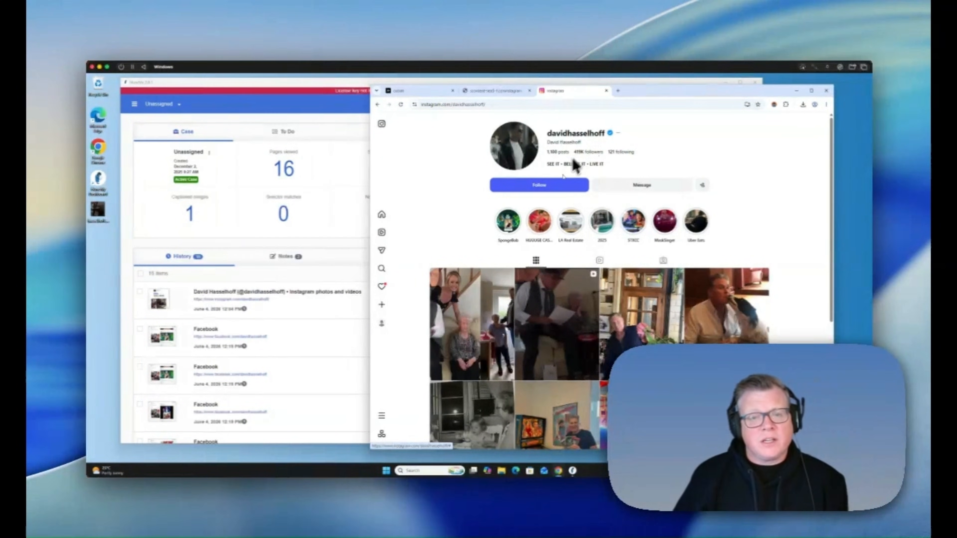
- Look through the Instagram profile's post grid from the header to the older posts and back
{"action": "scroll", "coordinate": [569, 301], "scroll_direction": "down", "scroll_amount": 5}
{"action": "scroll", "coordinate": [569, 307], "scroll_direction": "down", "scroll_amount": 10}
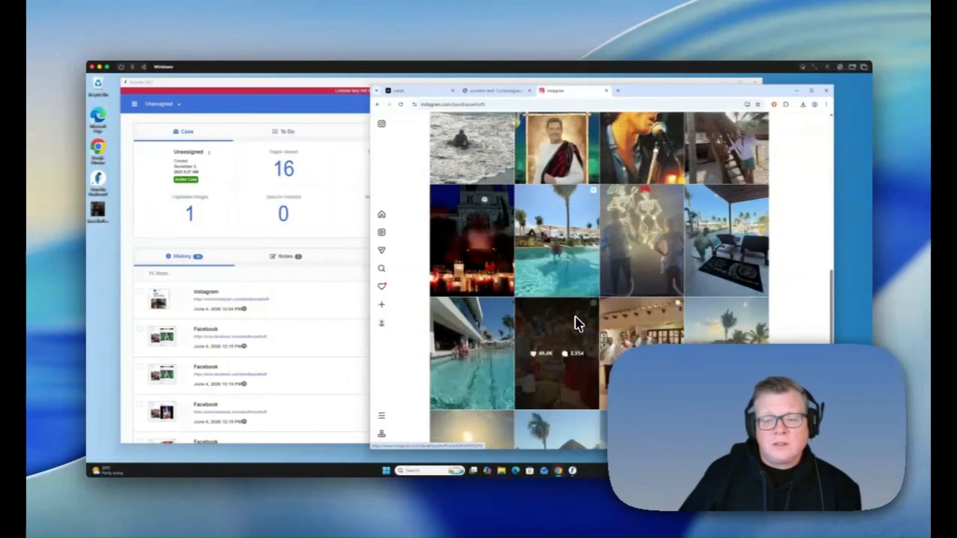
{"action": "scroll", "coordinate": [576, 318], "scroll_direction": "down", "scroll_amount": 10}
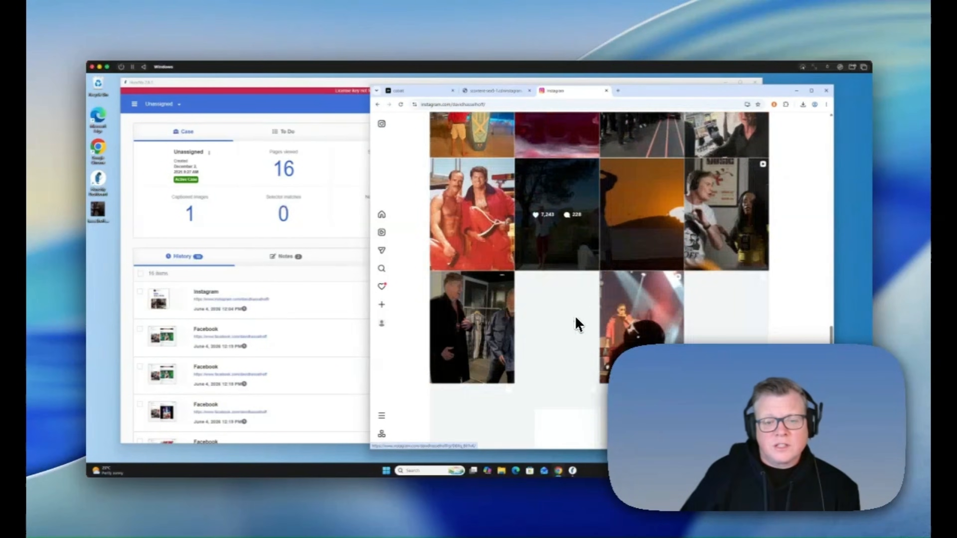
{"action": "scroll", "coordinate": [576, 318], "scroll_direction": "up", "scroll_amount": 20}
- Switch to Hunchly, open the newest Instagram capture from the case history, and examine its page preview to the end
{"action": "left_click", "coordinate": [293, 288]}
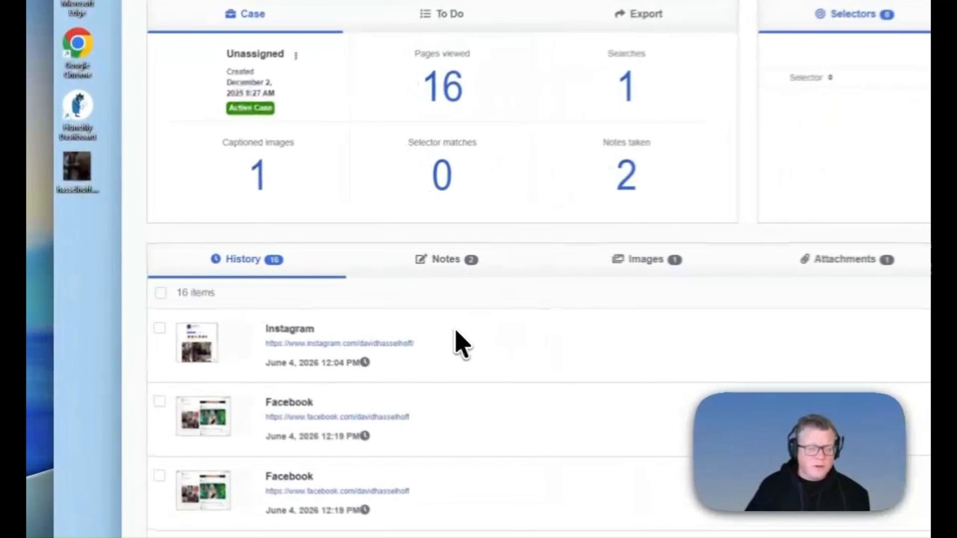
{"action": "left_click", "coordinate": [216, 313]}
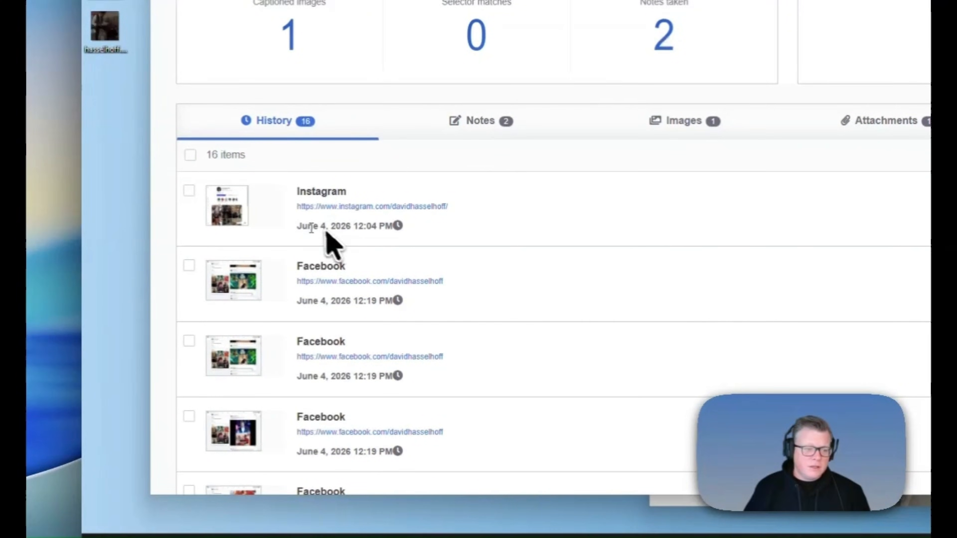
{"action": "left_click", "coordinate": [322, 191]}
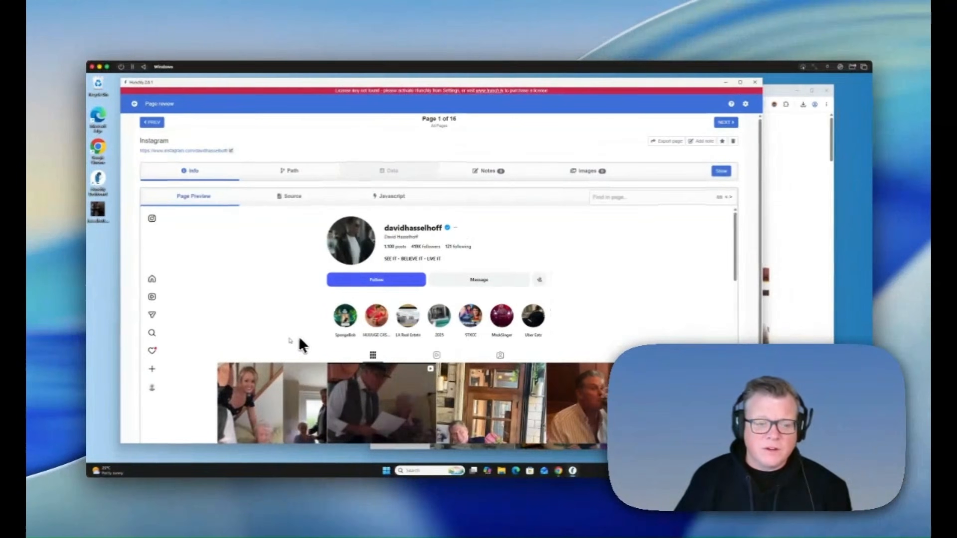
{"action": "scroll", "coordinate": [297, 343], "scroll_direction": "down", "scroll_amount": 20}
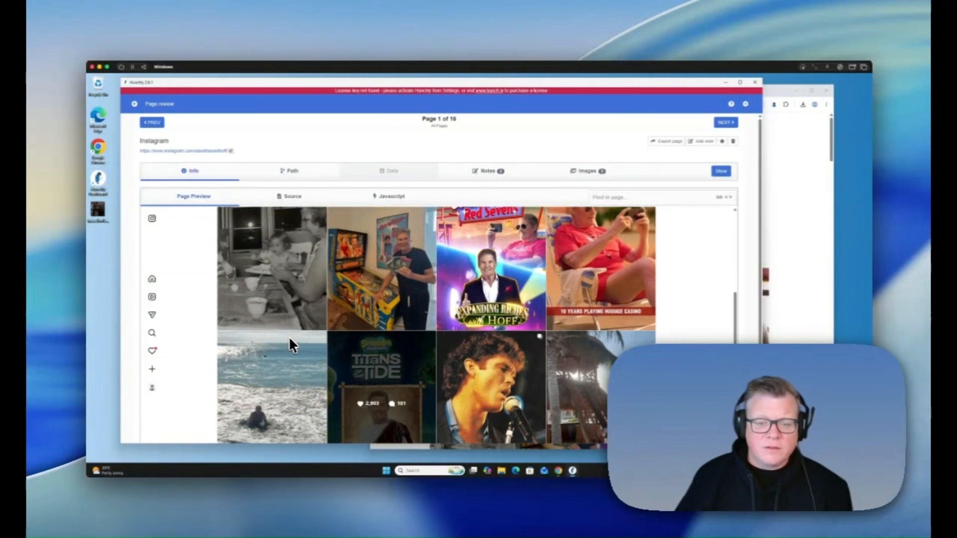
{"action": "scroll", "coordinate": [294, 343], "scroll_direction": "down", "scroll_amount": 3}
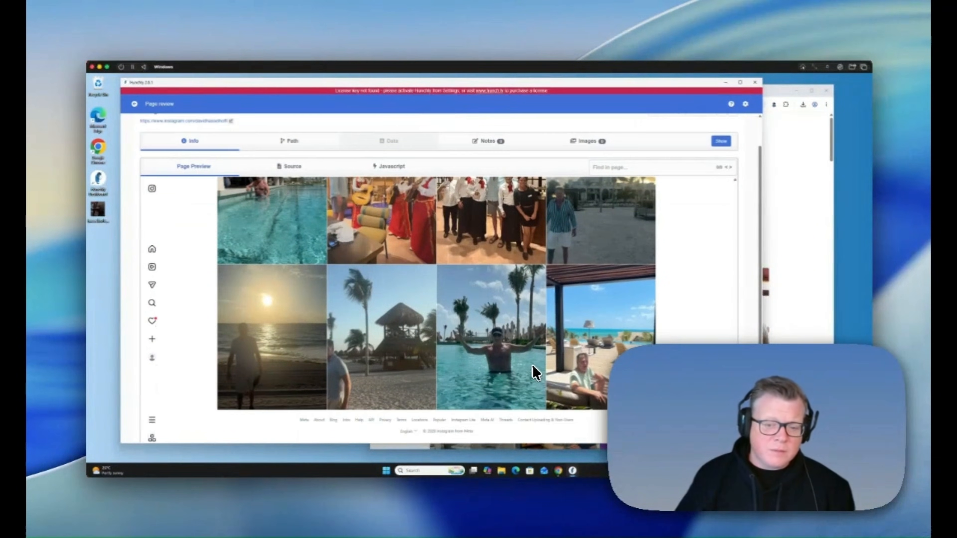
- Leave the page review, switch to Chrome, and compare the capture with the live Instagram profile's older posts
{"action": "scroll", "coordinate": [533, 370], "scroll_direction": "up", "scroll_amount": 20}
{"action": "left_click", "coordinate": [819, 311]}
{"action": "scroll", "coordinate": [331, 294], "scroll_direction": "down", "scroll_amount": 15}
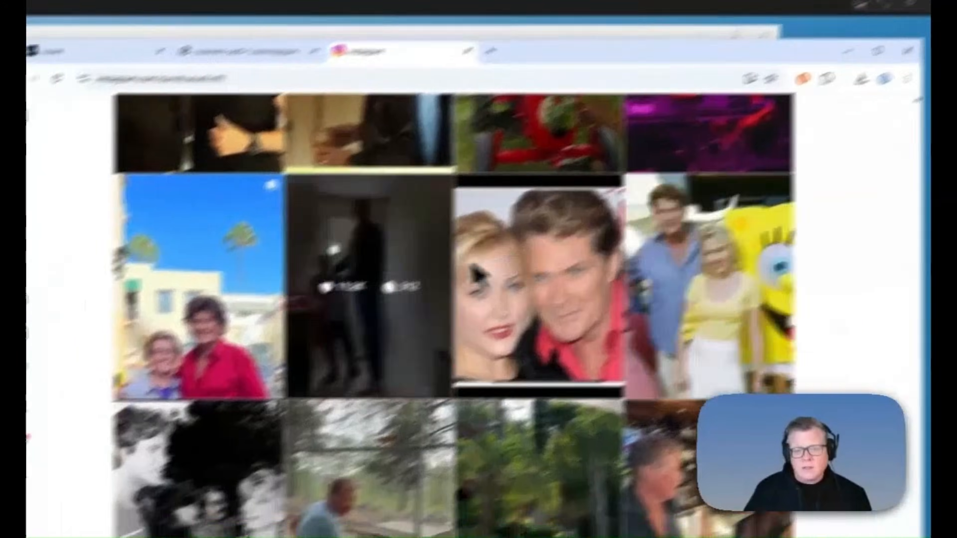
{"action": "scroll", "coordinate": [523, 278], "scroll_direction": "up", "scroll_amount": 10}
{"action": "scroll", "coordinate": [522, 264], "scroll_direction": "up", "scroll_amount": 10}
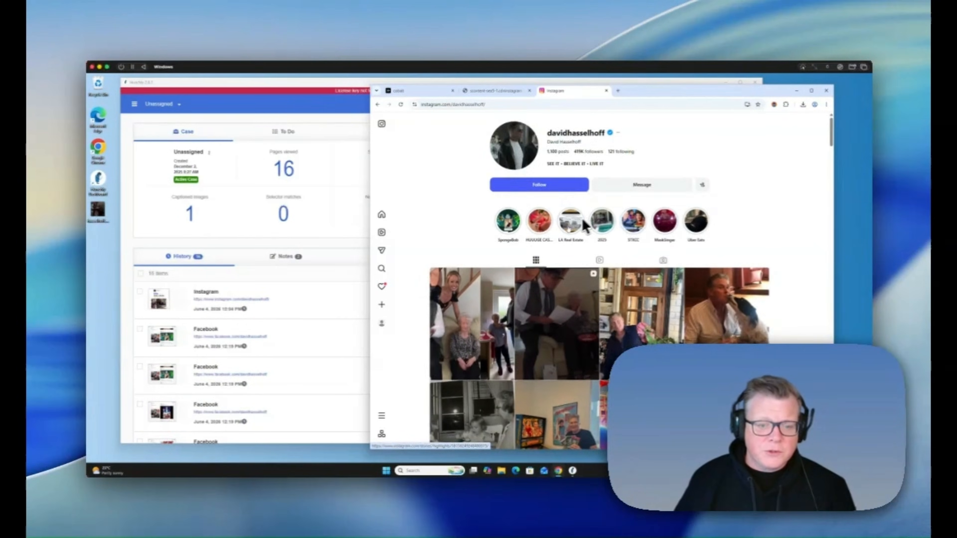
- Go to the pool and beach photos in the Instagram grid and manually capture the page with the Hunchly extension
{"action": "scroll", "coordinate": [527, 228], "scroll_direction": "down", "scroll_amount": 15}
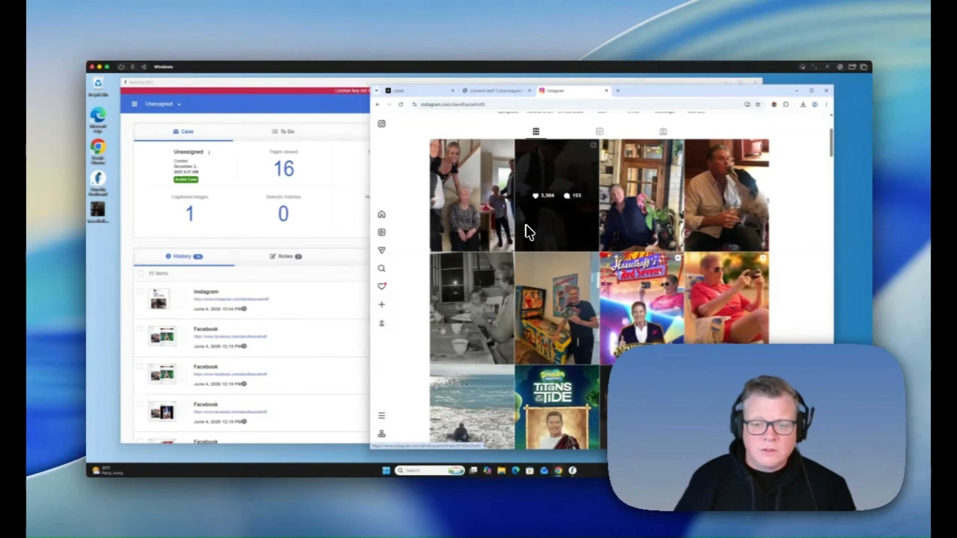
{"action": "scroll", "coordinate": [528, 231], "scroll_direction": "down", "scroll_amount": 3}
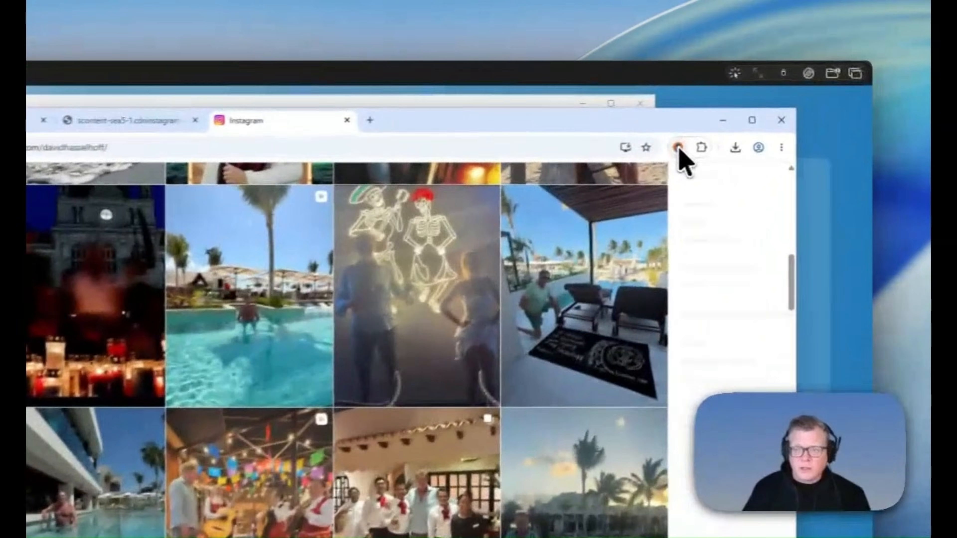
{"action": "left_click", "coordinate": [774, 105]}
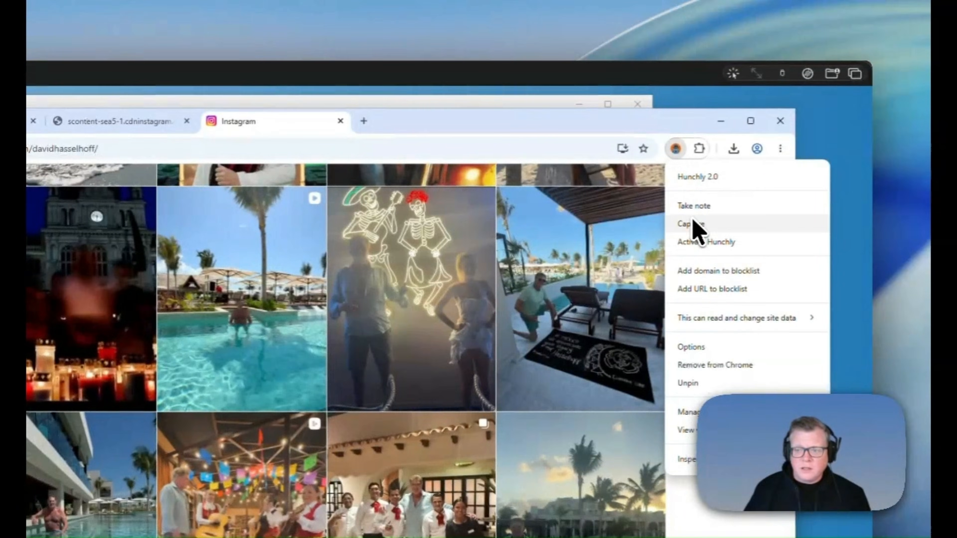
{"action": "left_click", "coordinate": [693, 220]}
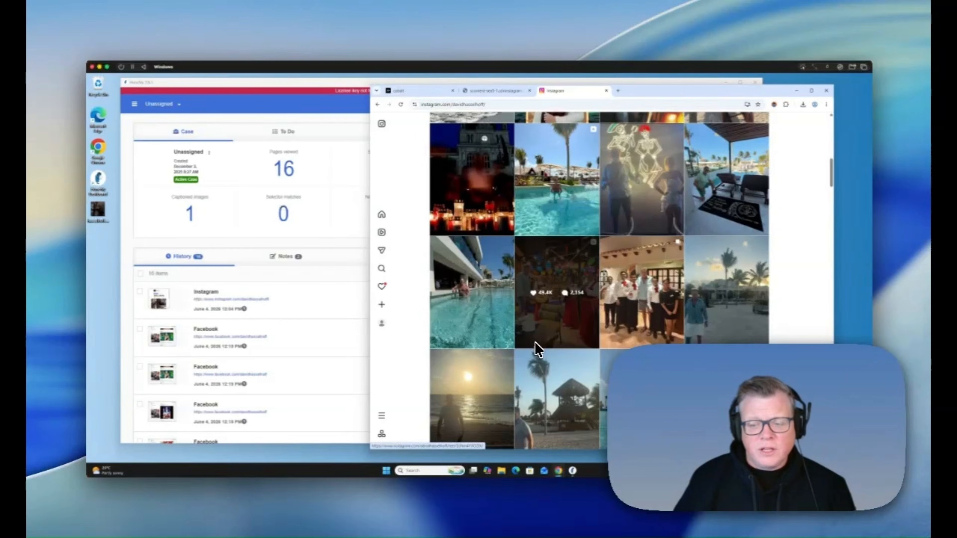
- Return to the Instagram profile header and examine the Hunchly case history for the newest captures
{"action": "scroll", "coordinate": [536, 344], "scroll_direction": "up", "scroll_amount": 10}
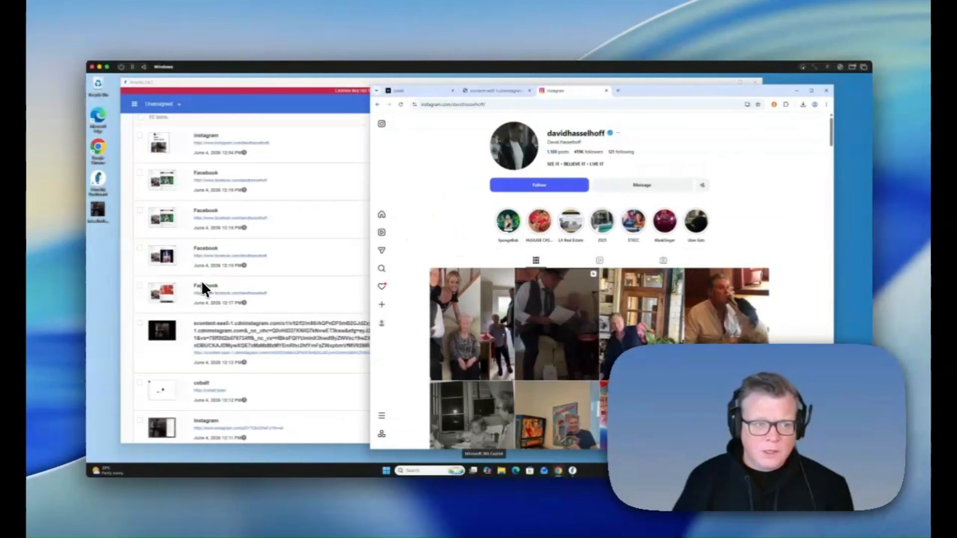
{"action": "scroll", "coordinate": [203, 282], "scroll_direction": "up", "scroll_amount": 4}
{"action": "scroll", "coordinate": [202, 283], "scroll_direction": "down", "scroll_amount": 12}
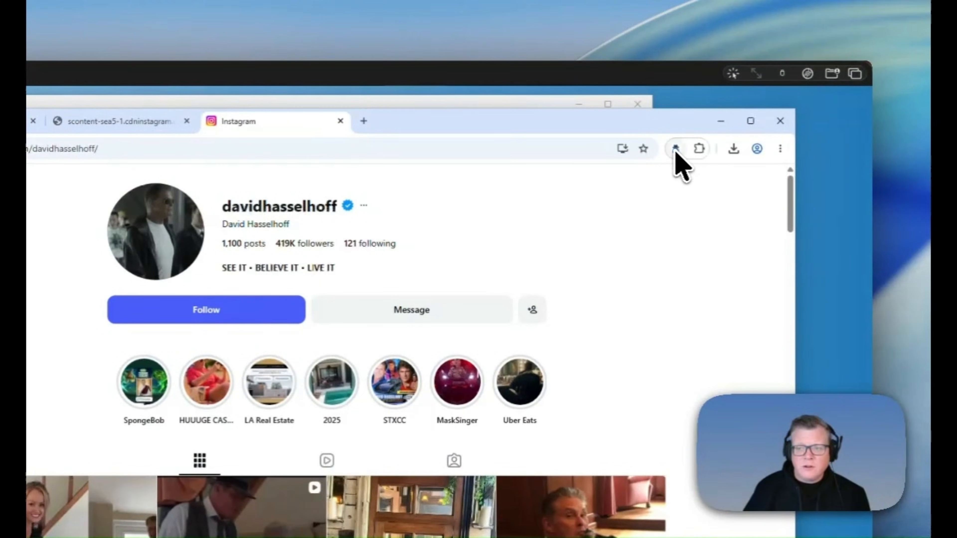
- Open the Hunchly extension's Automation options and copy the Instagram profile's URL
{"action": "left_click", "coordinate": [677, 149]}
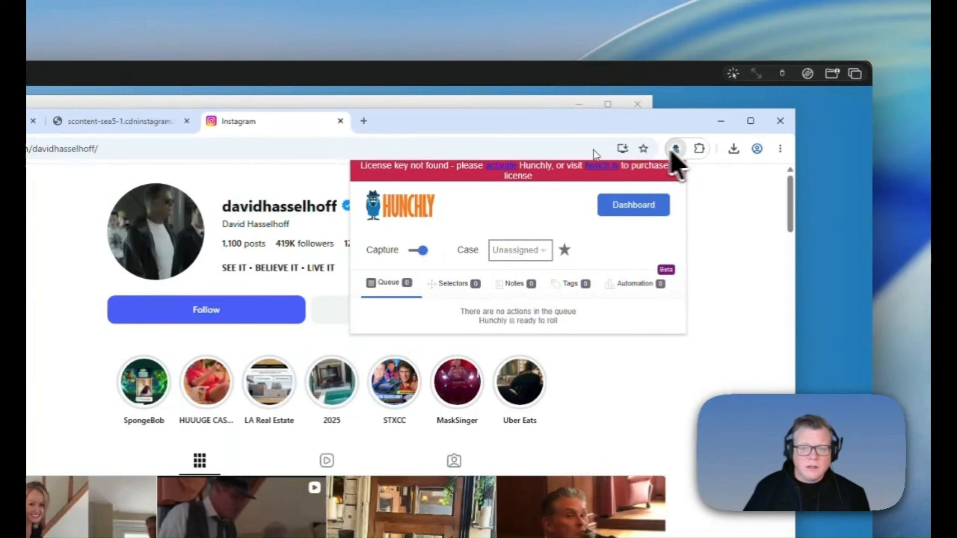
{"action": "left_click", "coordinate": [621, 283]}
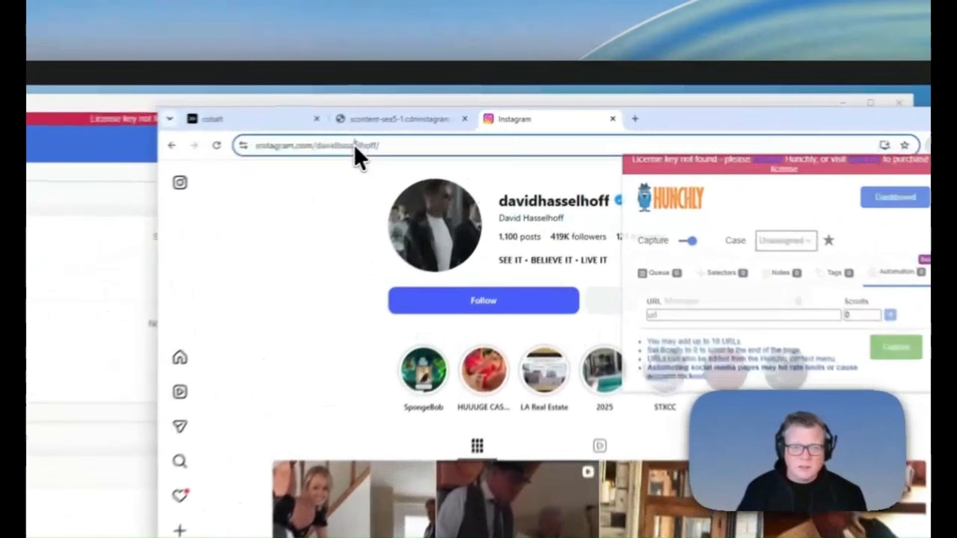
{"action": "left_click", "coordinate": [473, 105]}
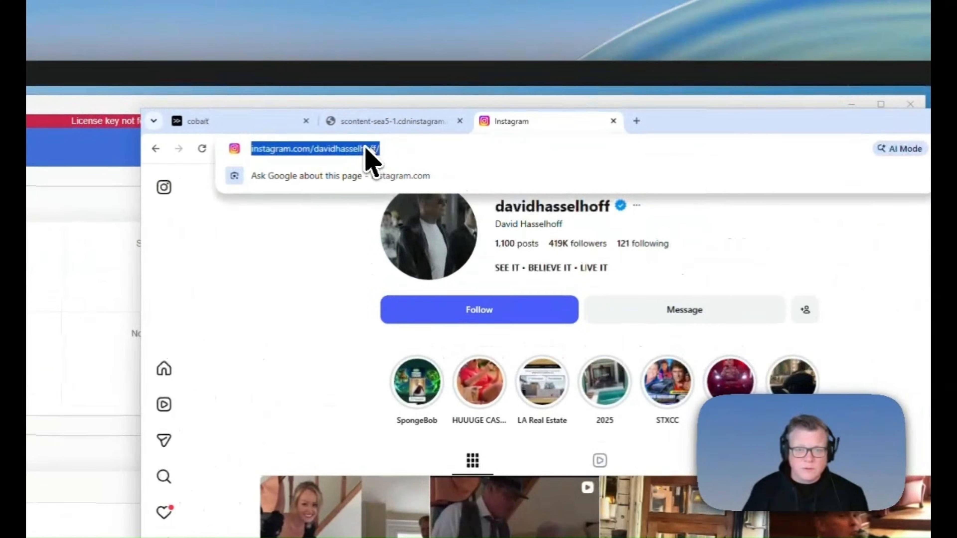
{"action": "right_click", "coordinate": [475, 103]}
{"action": "left_click", "coordinate": [409, 267]}
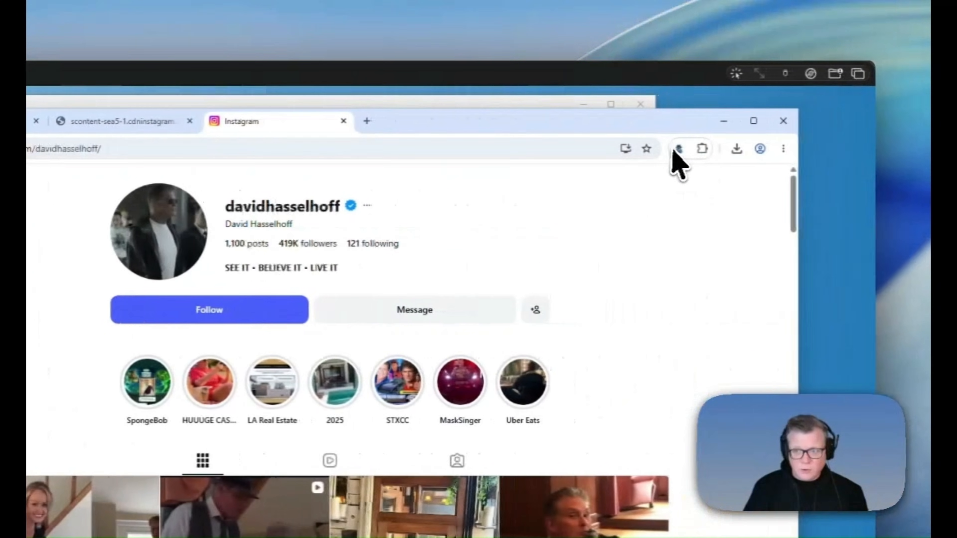
- Reopen the Hunchly extension in Chrome, then switch to the Hunchly dashboard and show the case's Automation list
{"action": "left_click", "coordinate": [673, 149]}
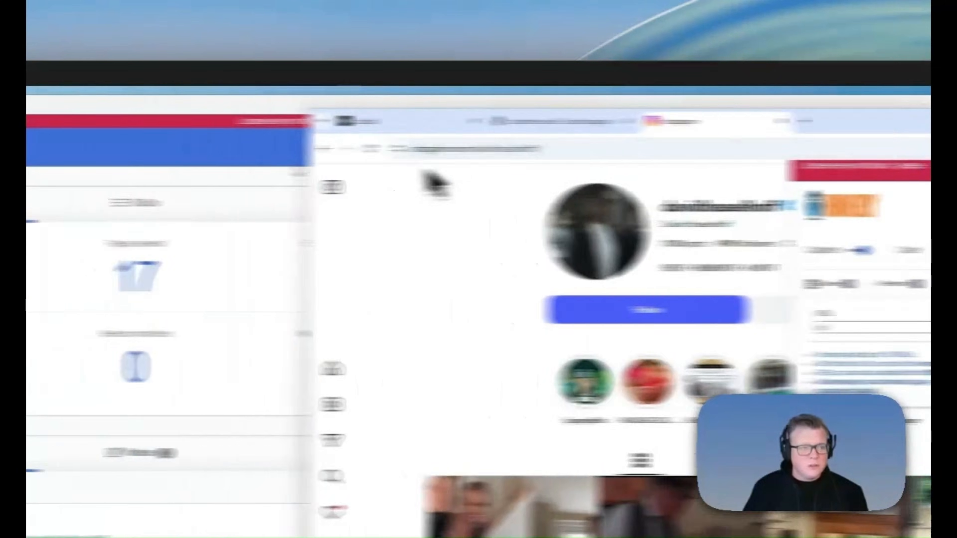
{"action": "left_click", "coordinate": [176, 121]}
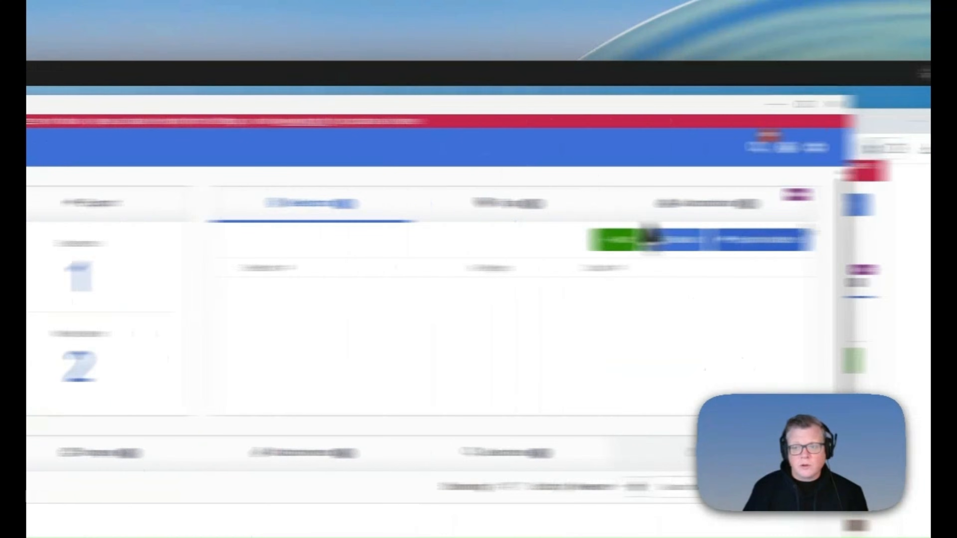
{"action": "left_click", "coordinate": [532, 204]}
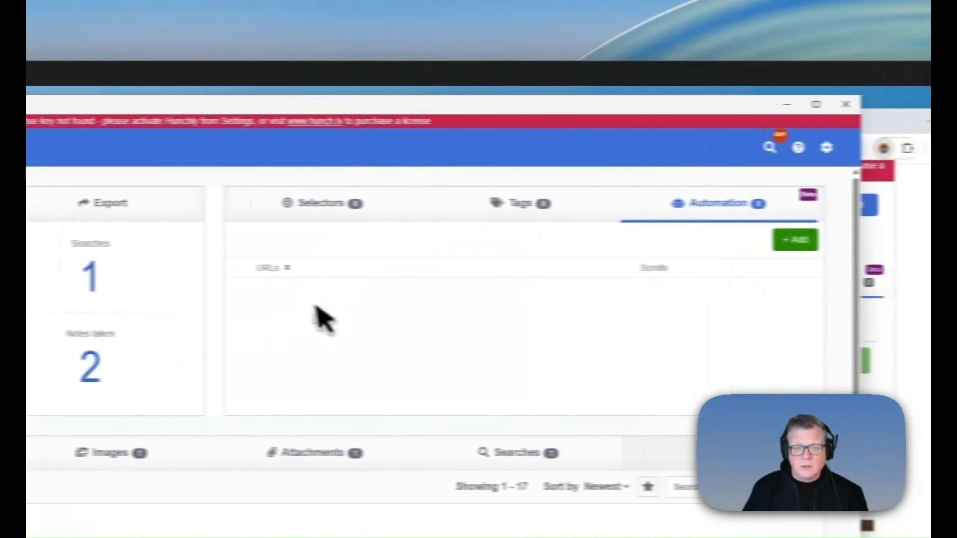
{"action": "left_click", "coordinate": [665, 234]}
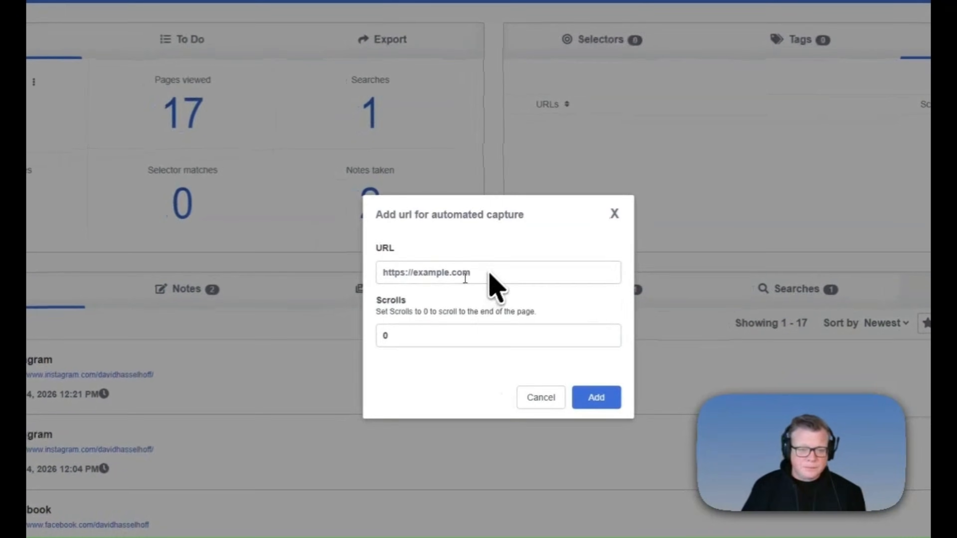
{"action": "key", "text": "super"}
{"action": "left_click", "coordinate": [481, 188]}
{"action": "key", "text": "ctrl+v"}
{"action": "key", "text": "Tab"}
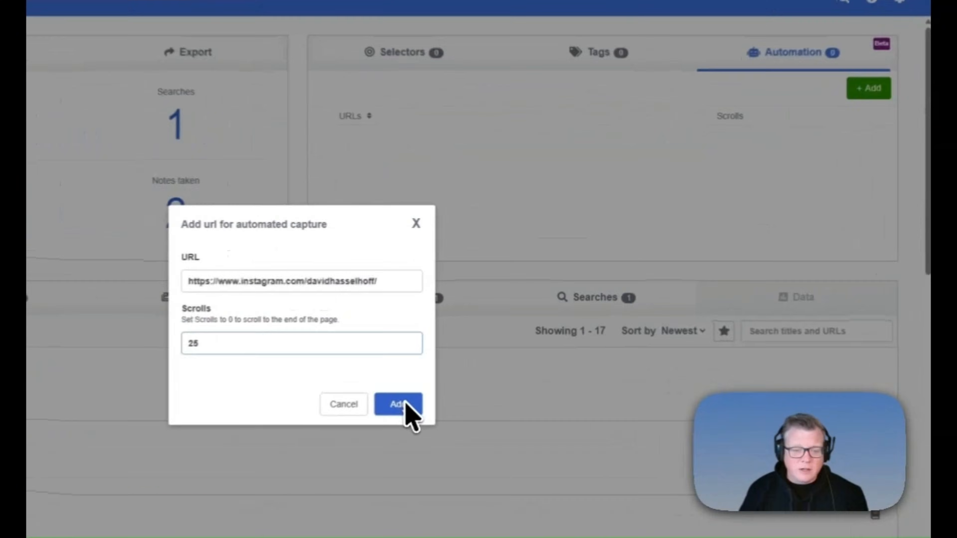
{"action": "left_click", "coordinate": [490, 310]}
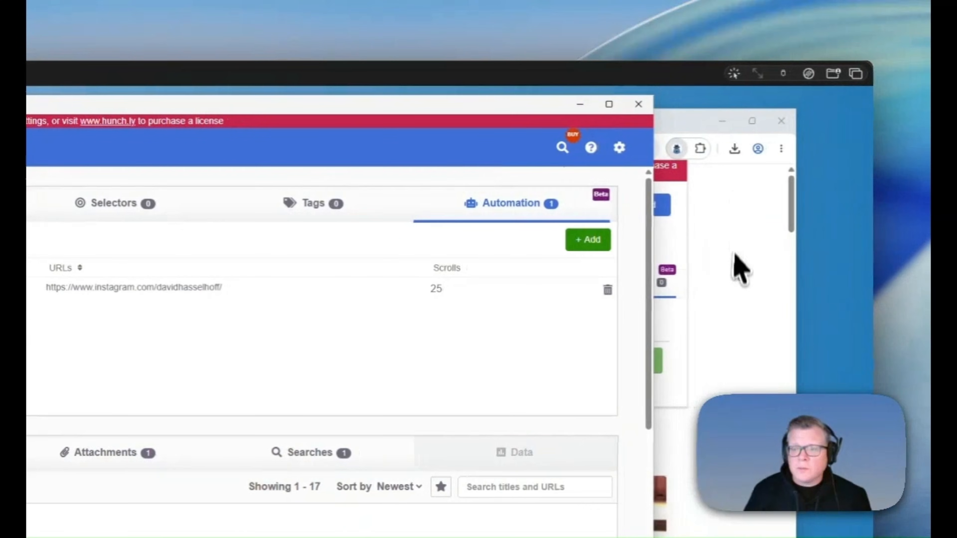
- Switch to Chrome and run the automated capture of the Instagram profile from the Hunchly extension's Automation options
{"action": "left_click", "coordinate": [735, 255]}
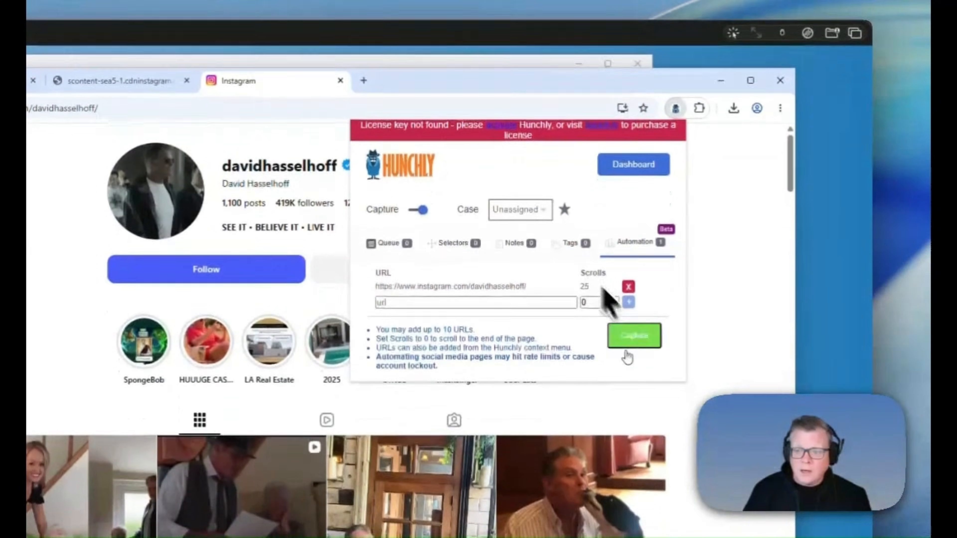
{"action": "left_click", "coordinate": [635, 339]}
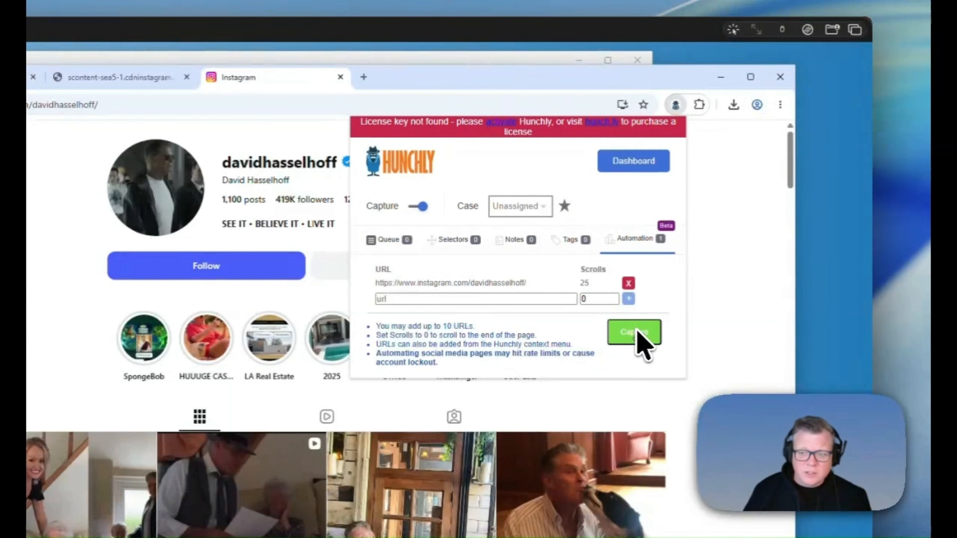
{"action": "left_click", "coordinate": [640, 337]}
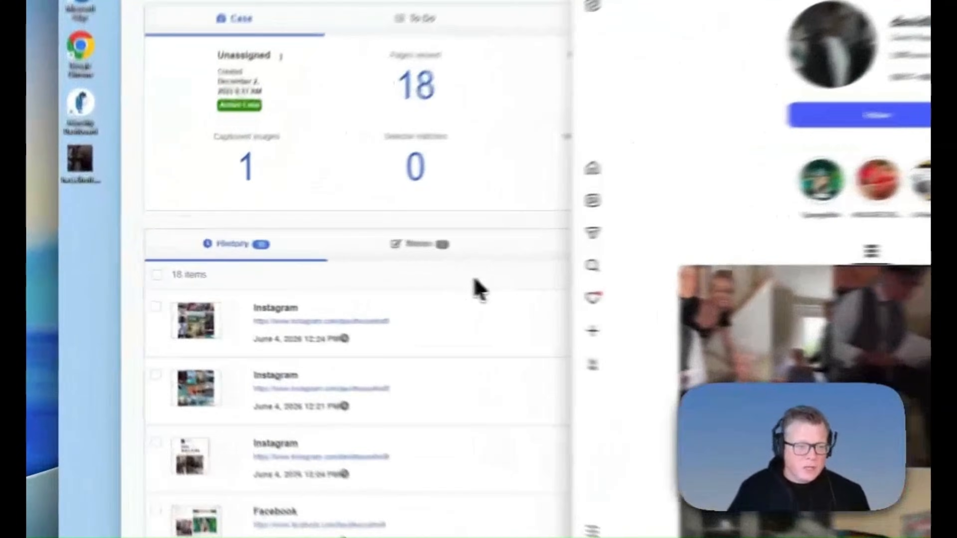
- Open the newest Instagram capture in the Hunchly case history and examine how far down the post grid was captured
{"action": "left_click", "coordinate": [324, 281]}
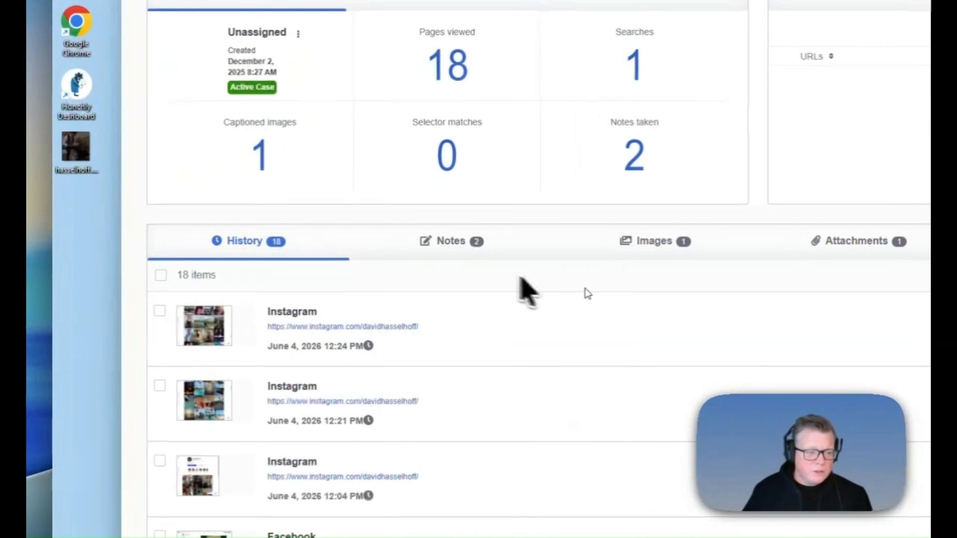
{"action": "left_click", "coordinate": [305, 311]}
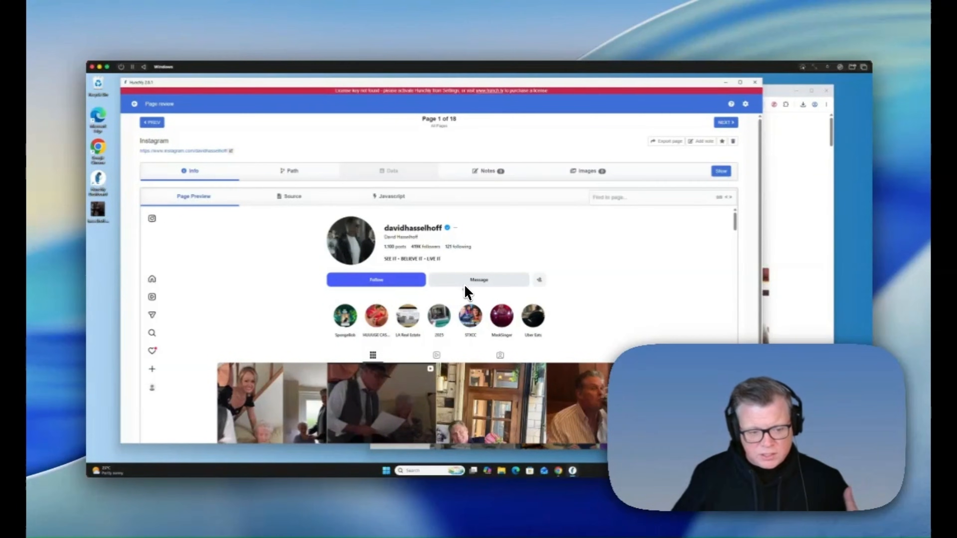
{"action": "scroll", "coordinate": [482, 285], "scroll_direction": "down", "scroll_amount": 2}
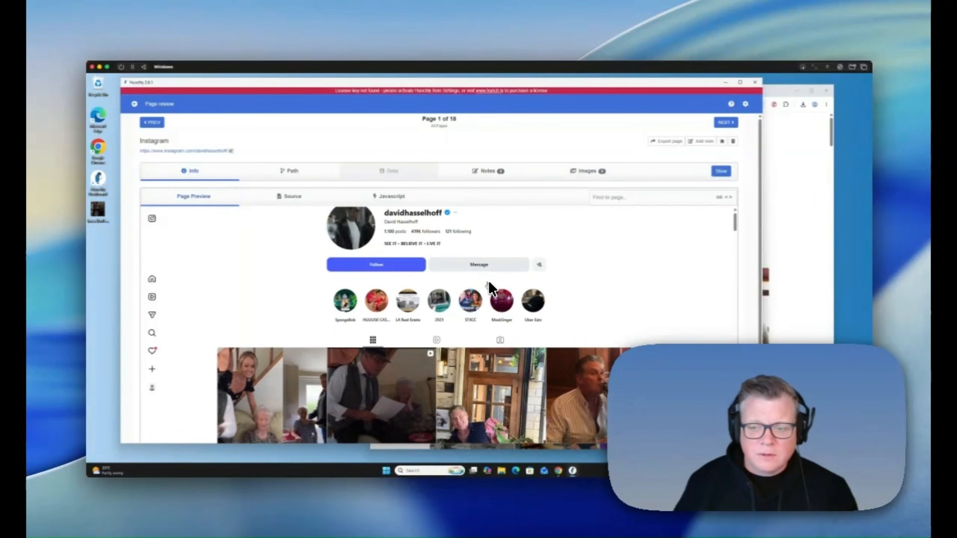
{"action": "scroll", "coordinate": [487, 283], "scroll_direction": "down", "scroll_amount": 15}
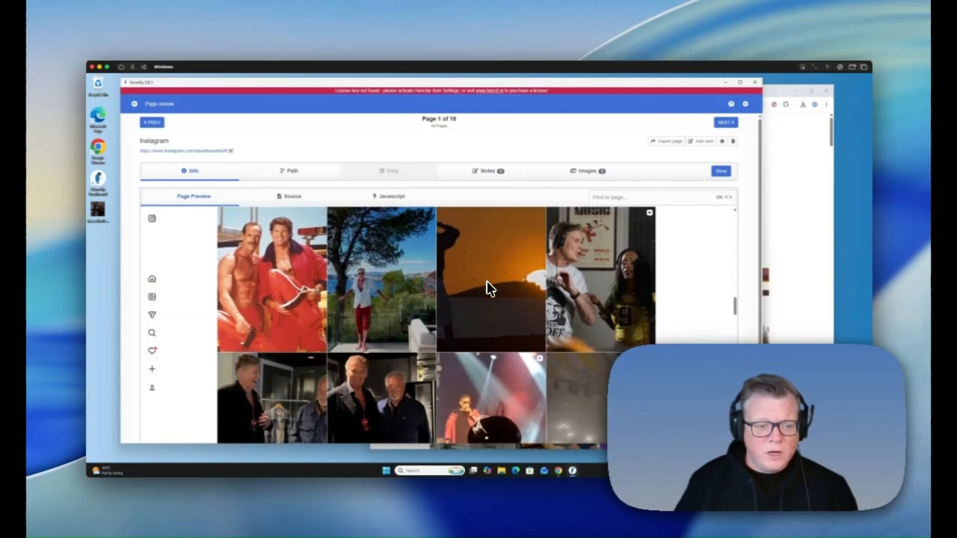
{"action": "scroll", "coordinate": [489, 289], "scroll_direction": "down", "scroll_amount": 15}
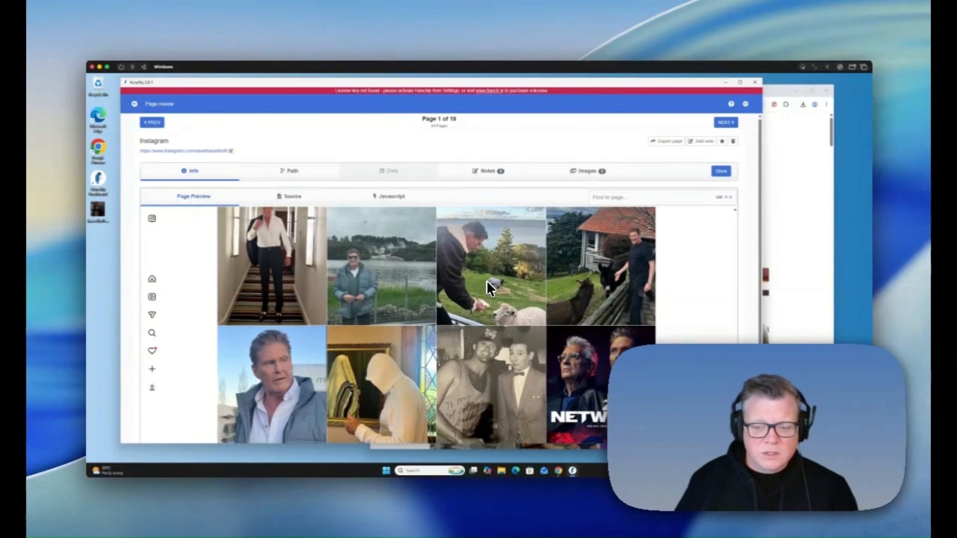
{"action": "scroll", "coordinate": [490, 294], "scroll_direction": "up", "scroll_amount": 20}
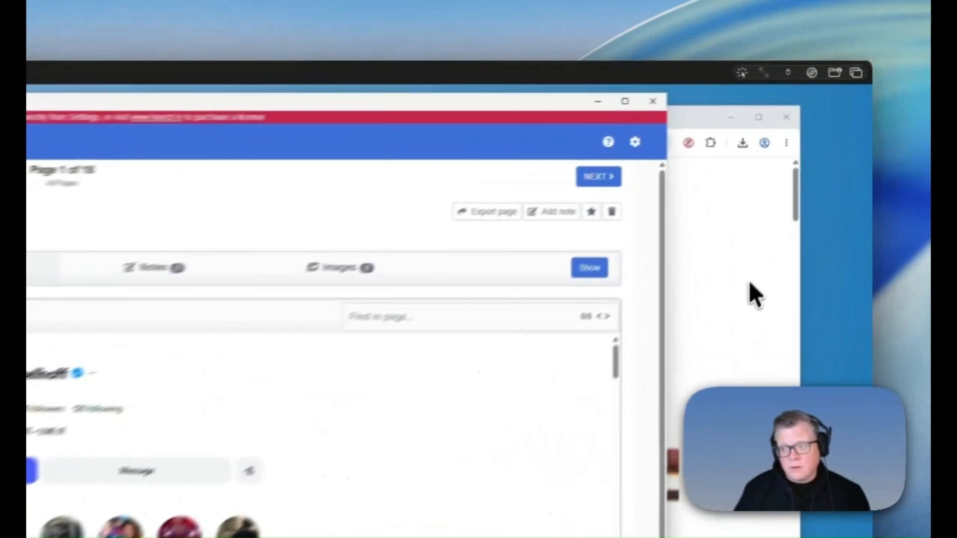
- Show the case's selector options and the Hunchly settings page, and return to the case dashboard
{"action": "left_click", "coordinate": [806, 174]}
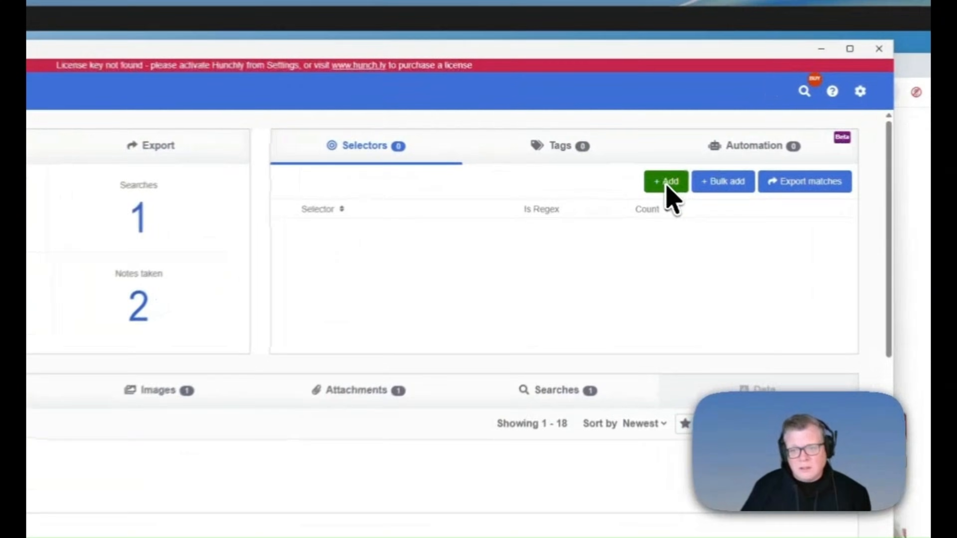
{"action": "left_click", "coordinate": [646, 150]}
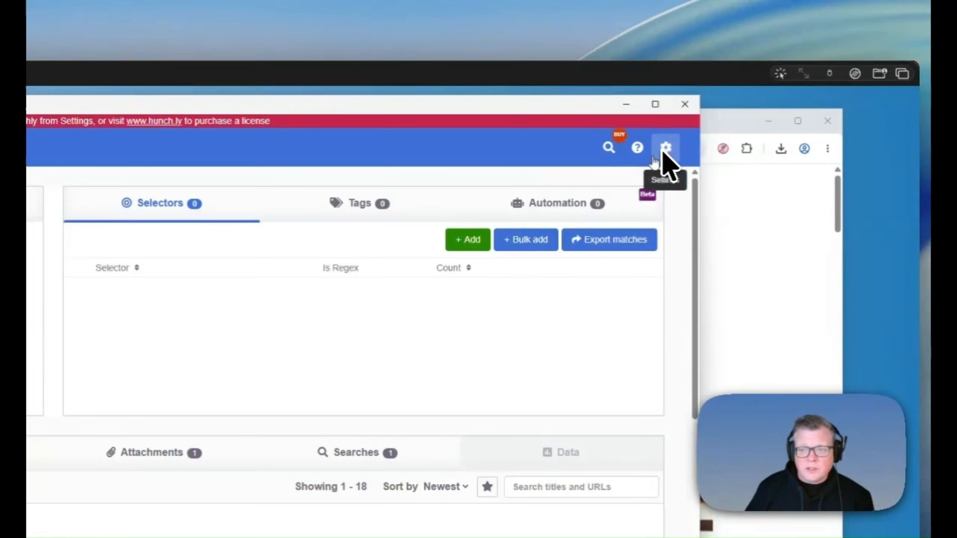
{"action": "left_click", "coordinate": [662, 154]}
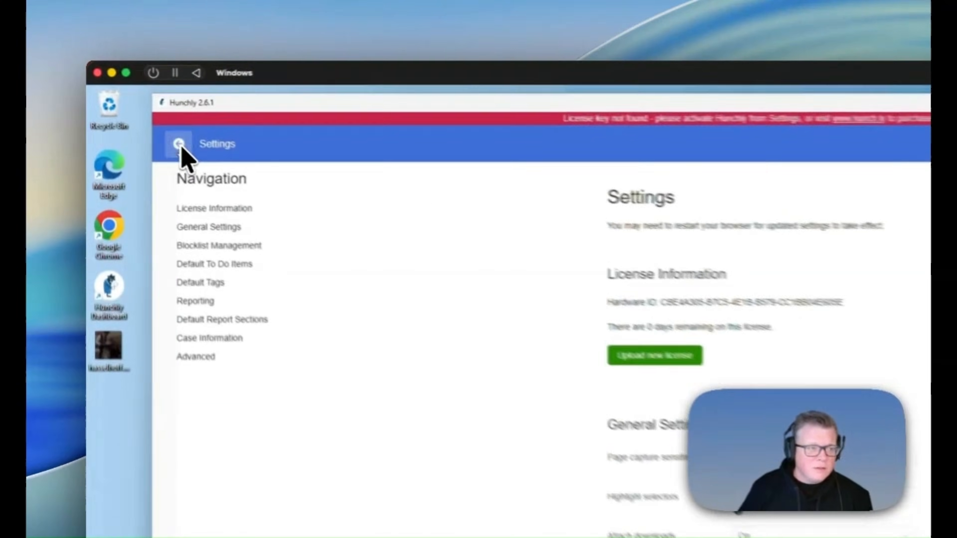
{"action": "left_click", "coordinate": [135, 104]}
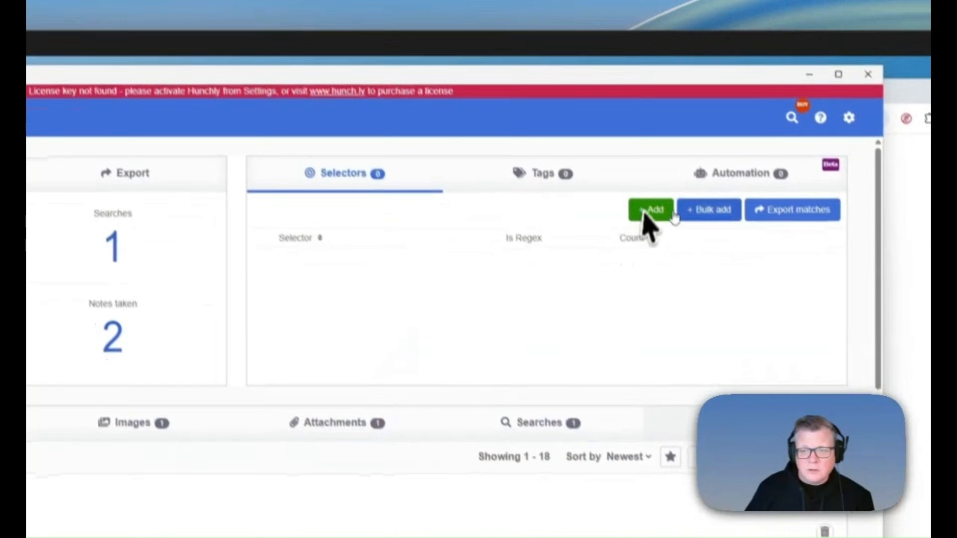
- Add the selectors "sponge" and "subamarine" to the case
{"action": "left_click", "coordinate": [600, 242]}
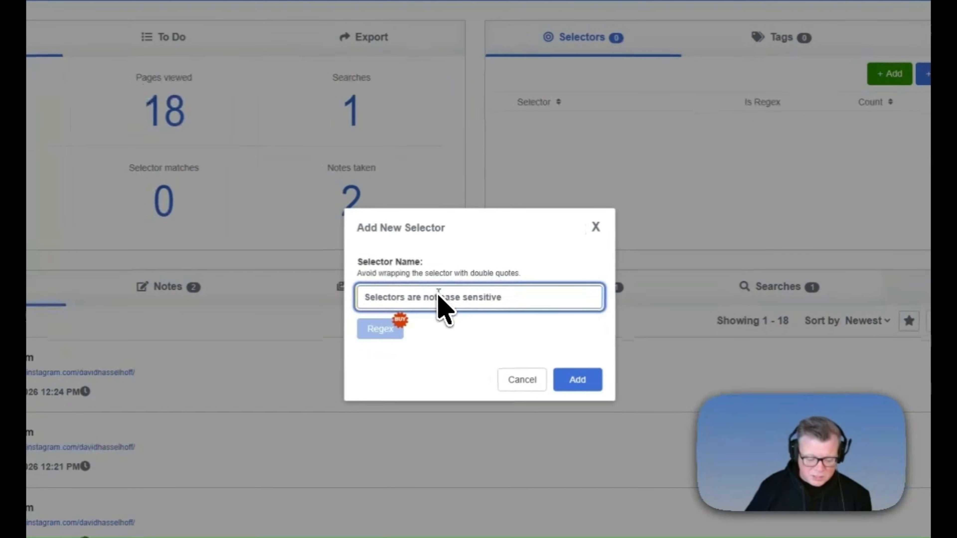
{"action": "type", "text": "sponge"}
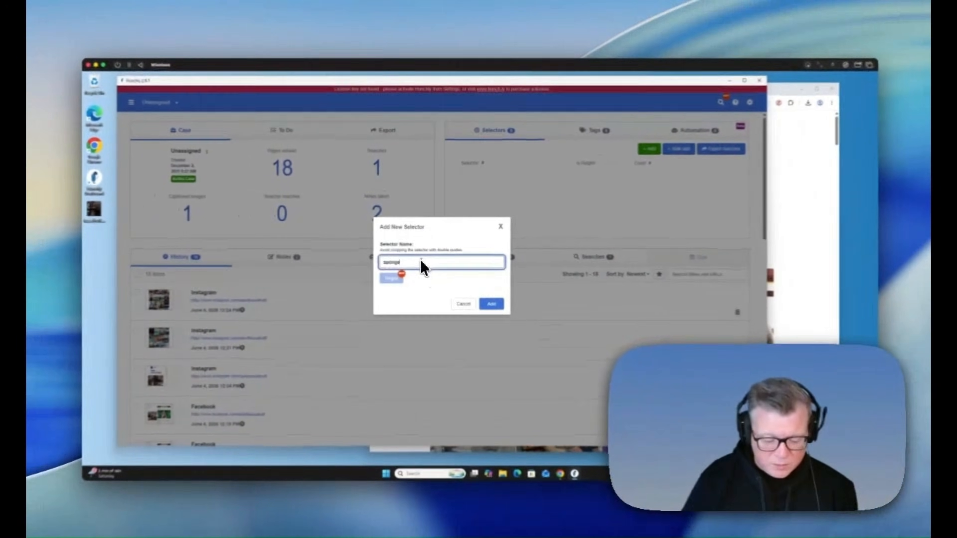
{"action": "key", "text": "Return"}
{"action": "type", "text": "suba"}
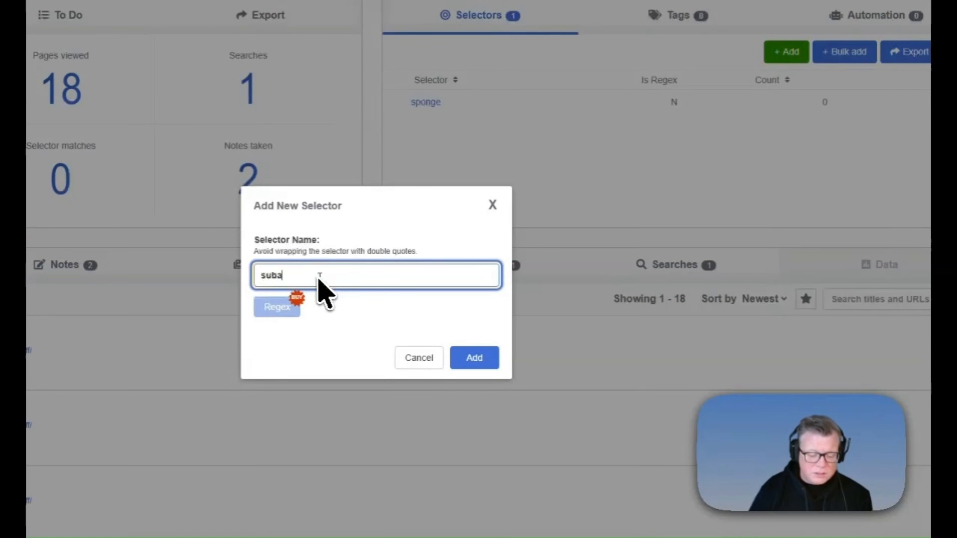
{"action": "type", "text": "marine"}
{"action": "key", "text": "Return"}
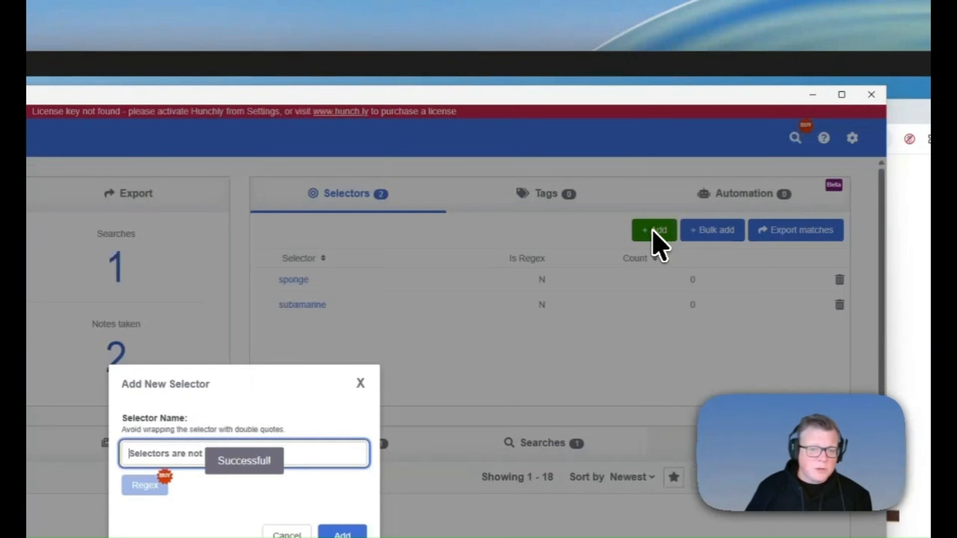
- Add the selectors "california" and "baywatch" to the case
{"action": "type", "text": "california"}
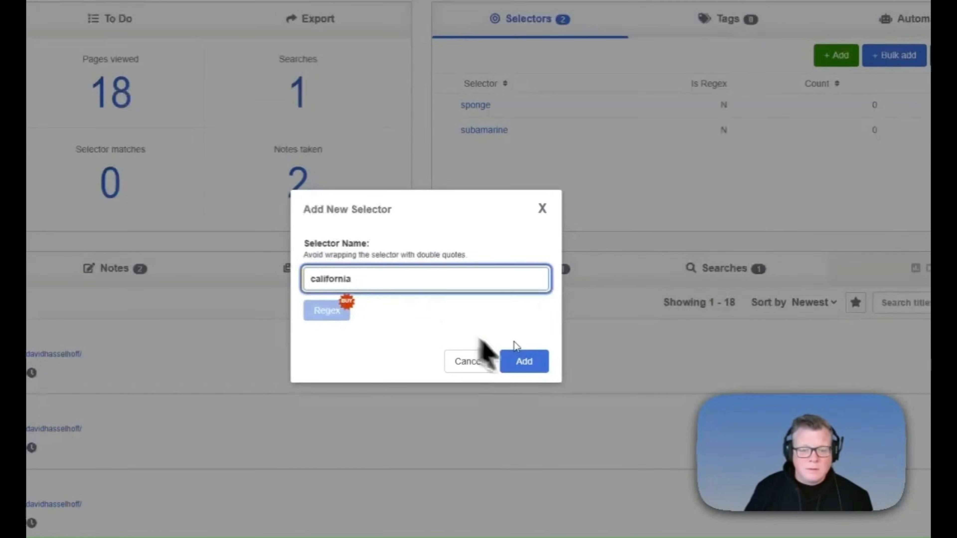
{"action": "left_click", "coordinate": [525, 363]}
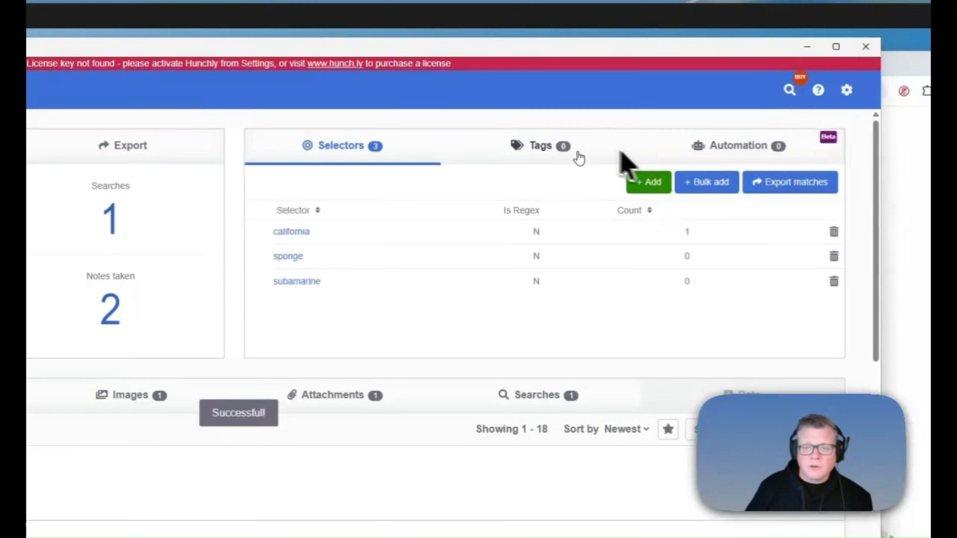
{"action": "left_click", "coordinate": [649, 181]}
{"action": "type", "text": "baywatch"}
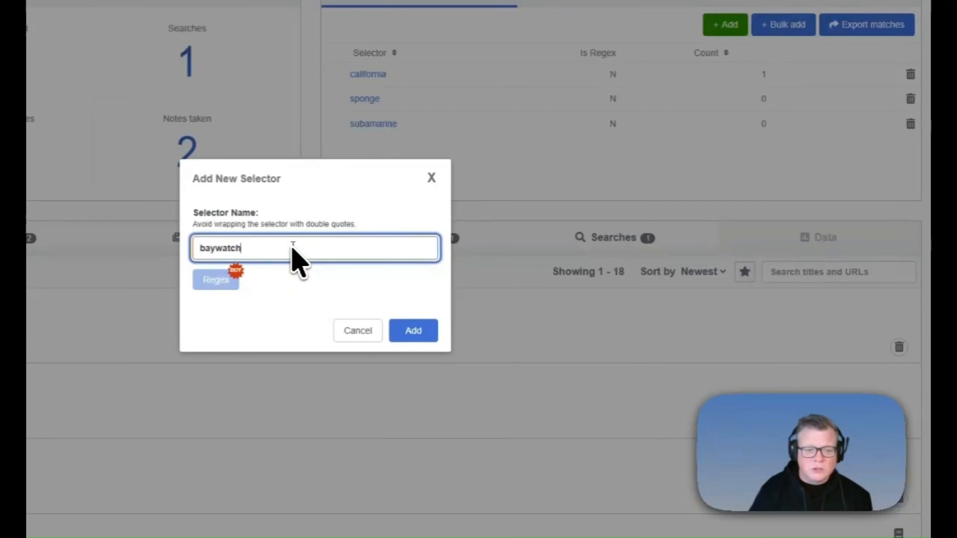
{"action": "key", "text": "Return"}
- Replace the misspelled "subamarine" selector with "submarine"
{"action": "left_click", "coordinate": [724, 24]}
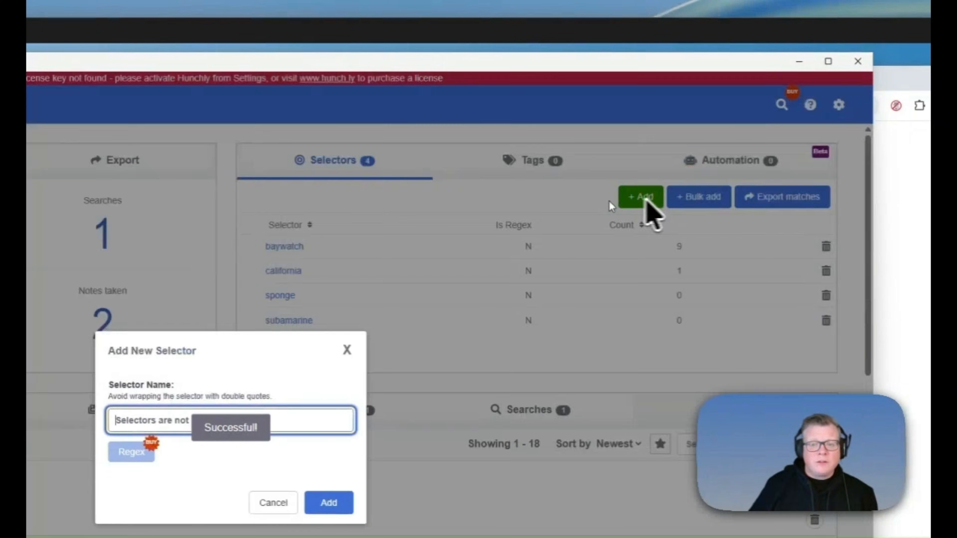
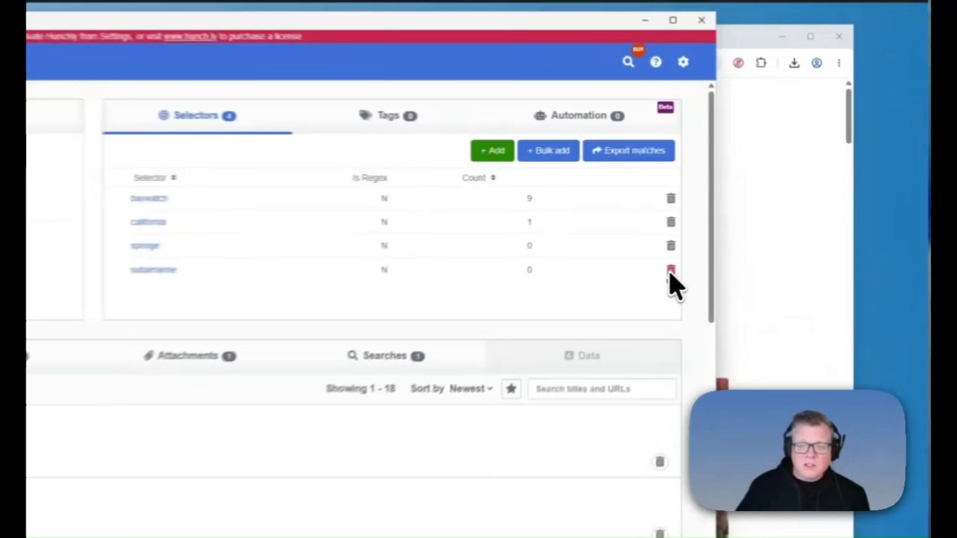
{"action": "left_click", "coordinate": [739, 212]}
{"action": "left_click", "coordinate": [381, 375]}
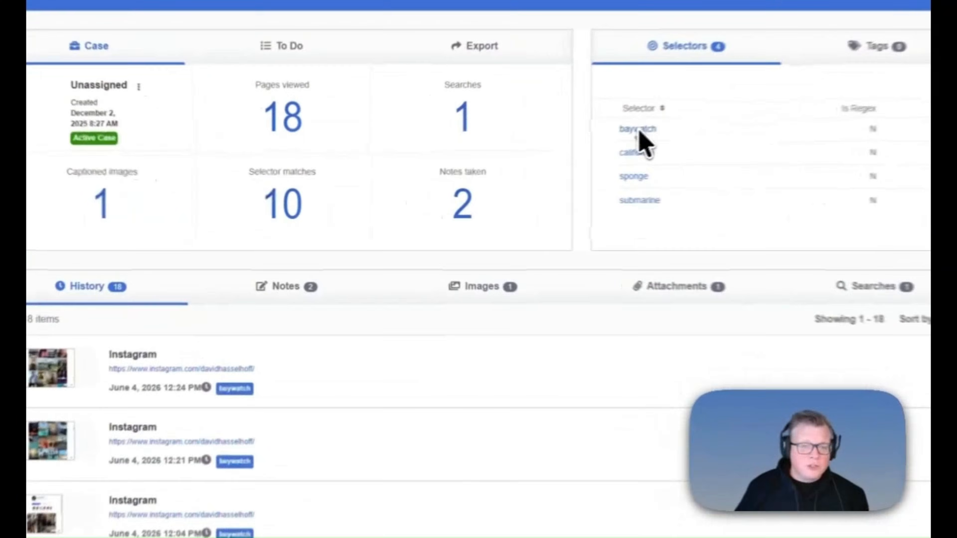
- Filter the case history by the "baywatch" selector and review the captured David Hasselhoff Wikipedia page
{"action": "left_click", "coordinate": [468, 176]}
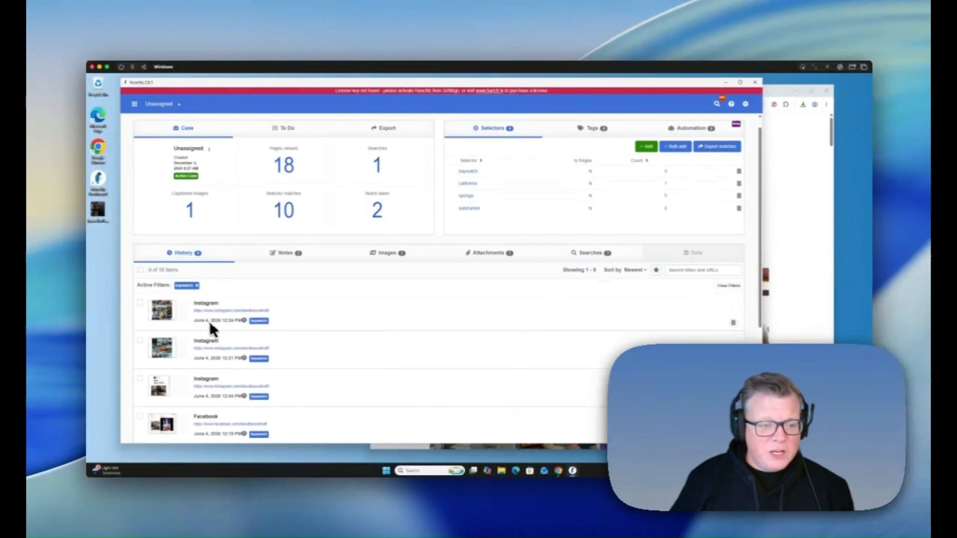
{"action": "scroll", "coordinate": [219, 336], "scroll_direction": "down", "scroll_amount": 5}
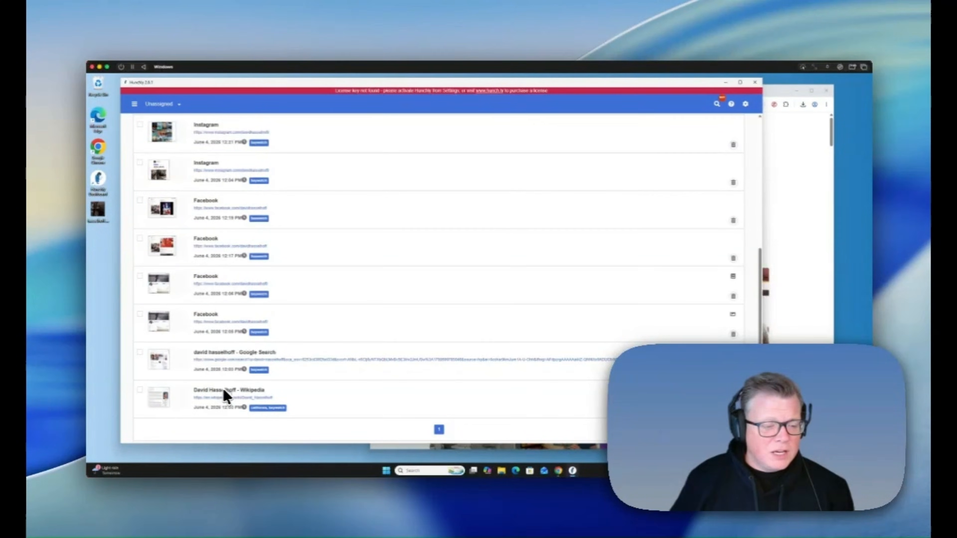
{"action": "left_click", "coordinate": [223, 390]}
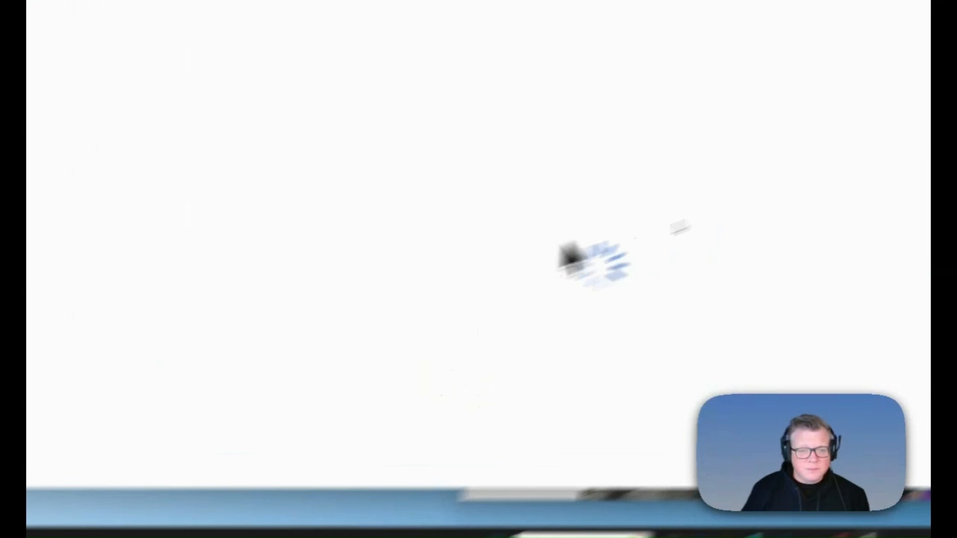
{"action": "scroll", "coordinate": [567, 252], "scroll_direction": "down", "scroll_amount": 10}
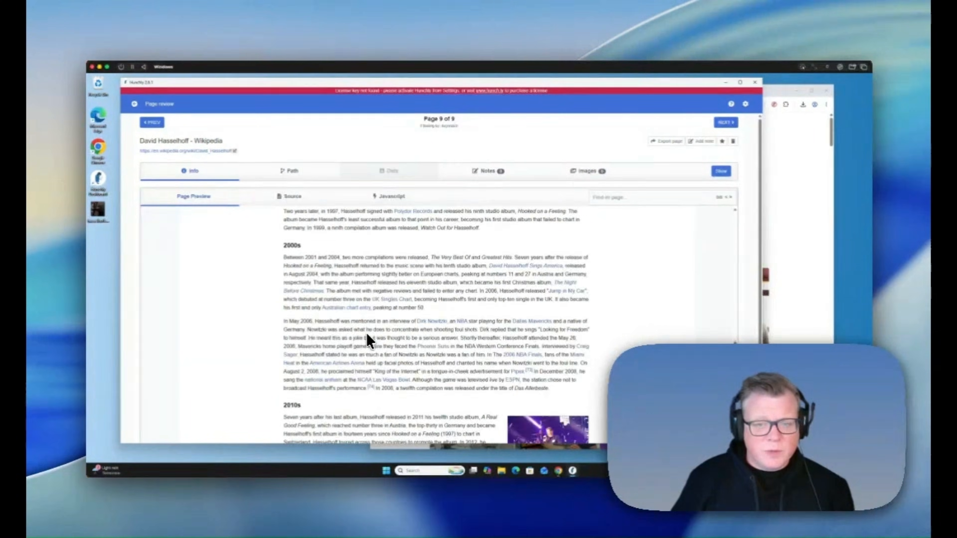
{"action": "scroll", "coordinate": [366, 333], "scroll_direction": "down", "scroll_amount": 5}
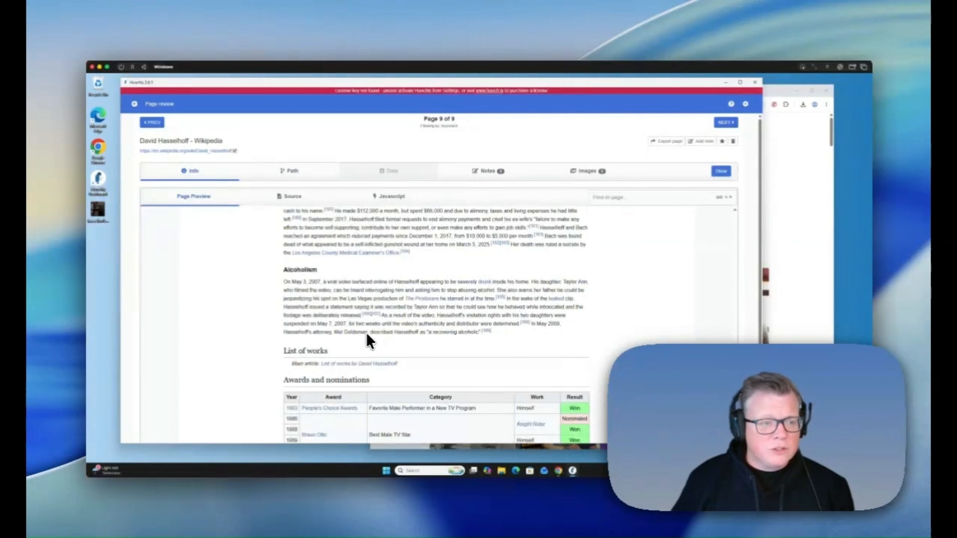
- Switch to the David Hasselhoff Wikipedia article in Chrome, show the Hunchly extension's matched selectors, and check the case history again
{"action": "left_click", "coordinate": [773, 105]}
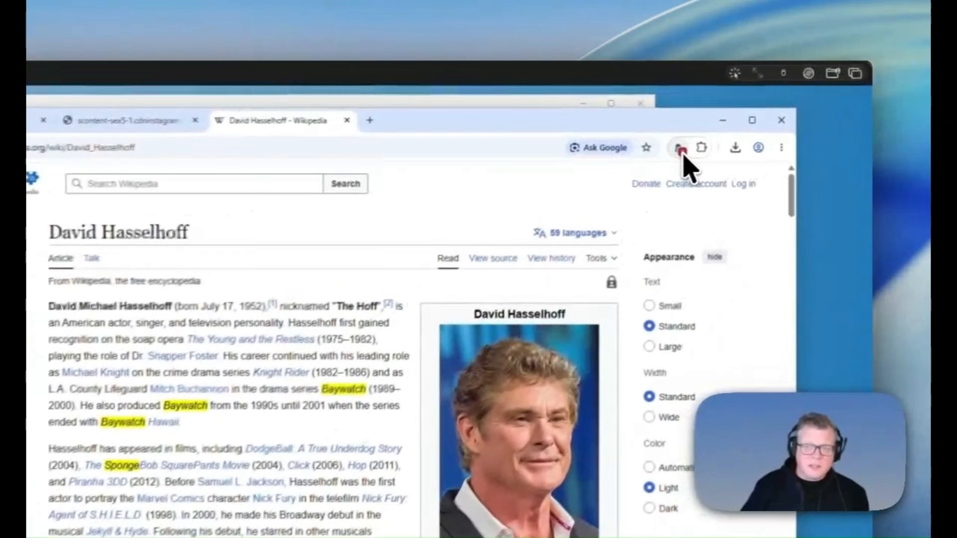
{"action": "left_click", "coordinate": [770, 108]}
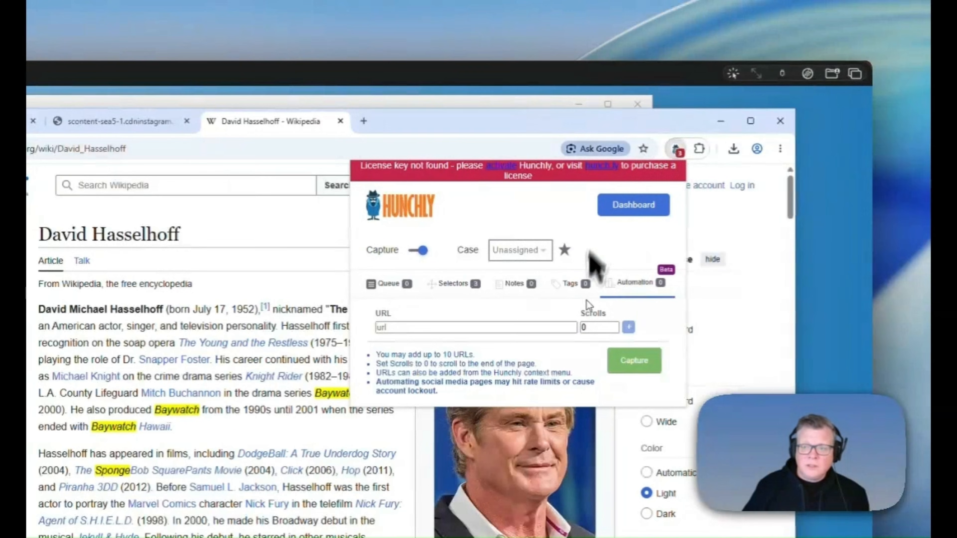
{"action": "left_click", "coordinate": [450, 284]}
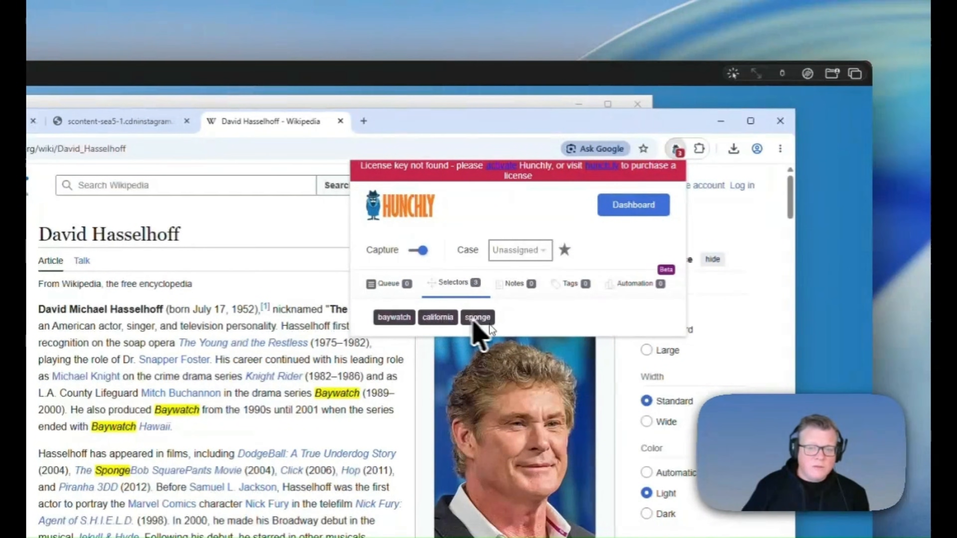
{"action": "left_click", "coordinate": [573, 126]}
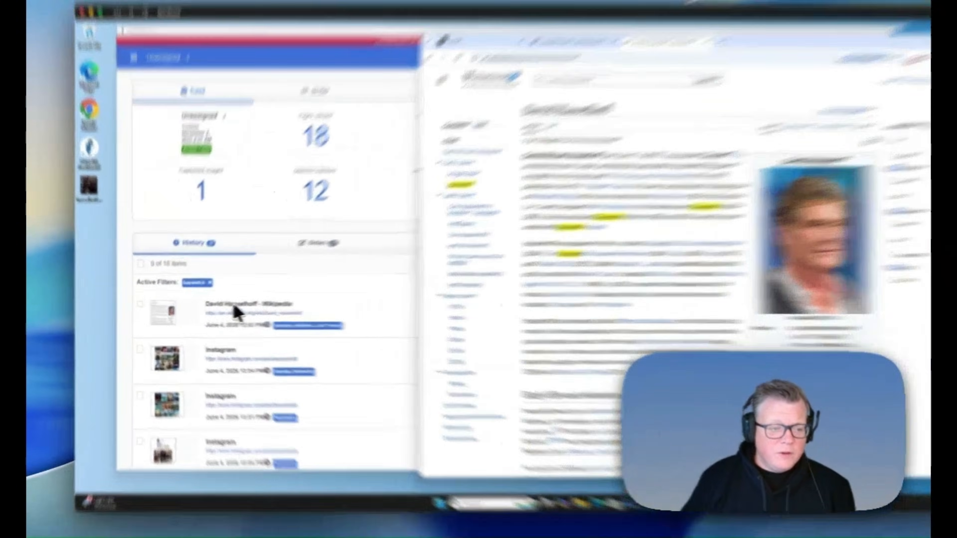
- Open the captured David Hasselhoff Wikipedia page, examine its highlighted selector matches throughout the article, and return to the case dashboard
{"action": "left_click", "coordinate": [218, 307]}
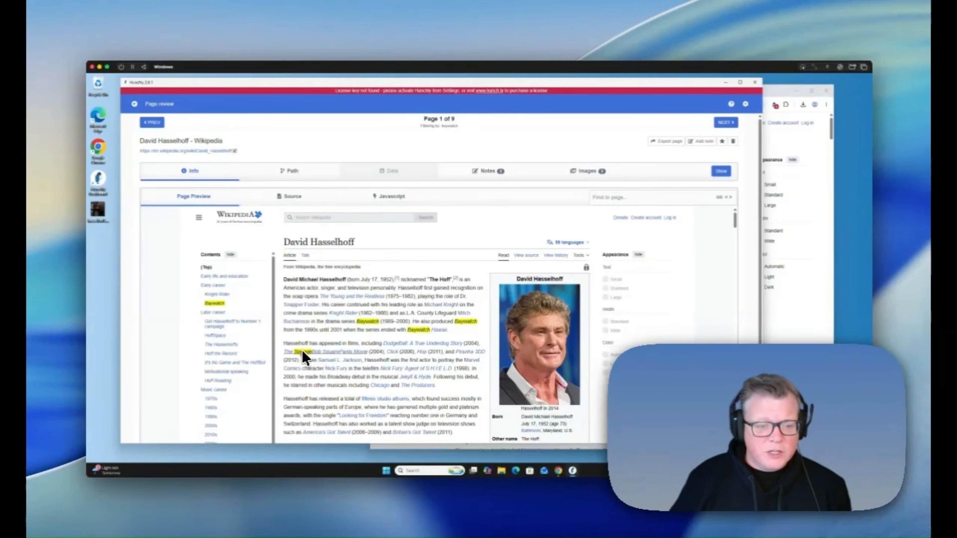
{"action": "scroll", "coordinate": [303, 351], "scroll_direction": "down", "scroll_amount": 15}
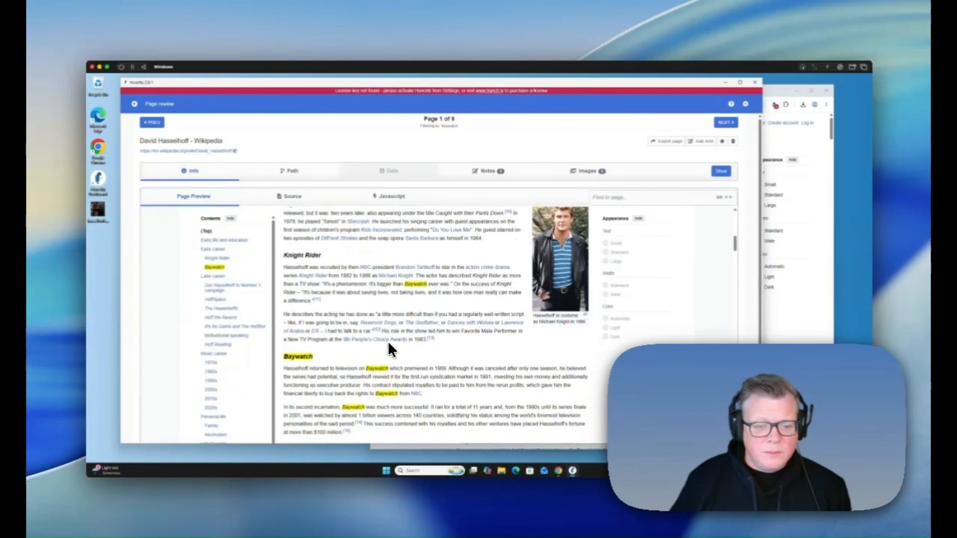
{"action": "scroll", "coordinate": [328, 332], "scroll_direction": "down", "scroll_amount": 15}
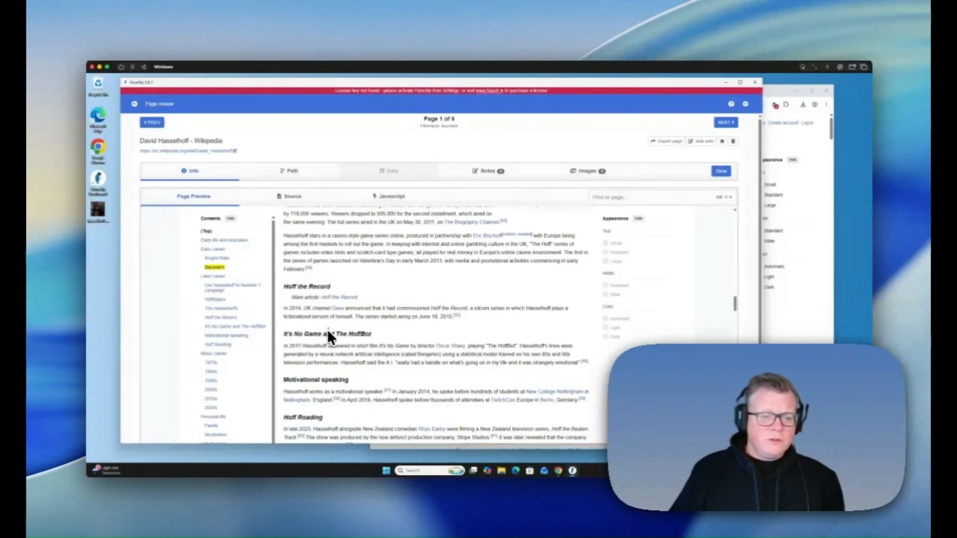
{"action": "scroll", "coordinate": [327, 331], "scroll_direction": "down", "scroll_amount": 15}
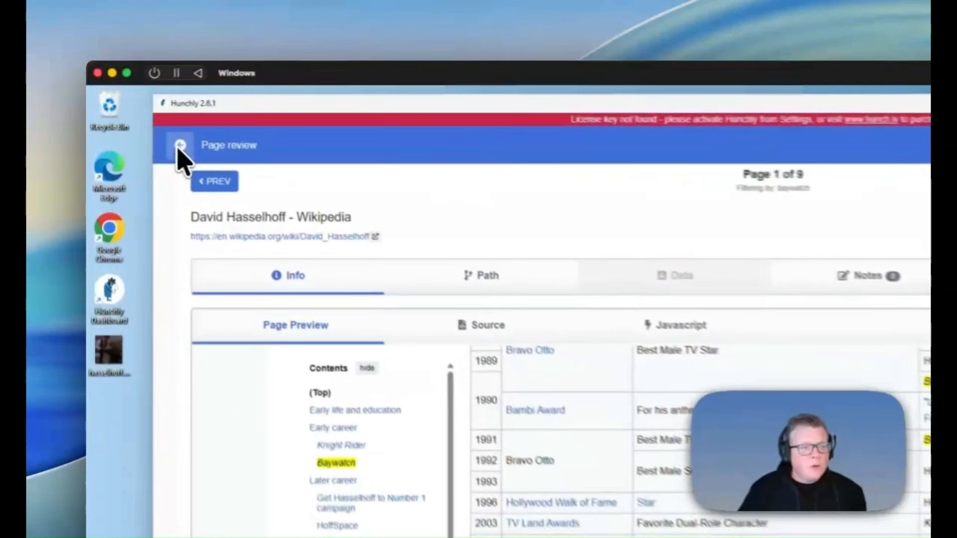
{"action": "left_click", "coordinate": [134, 104]}
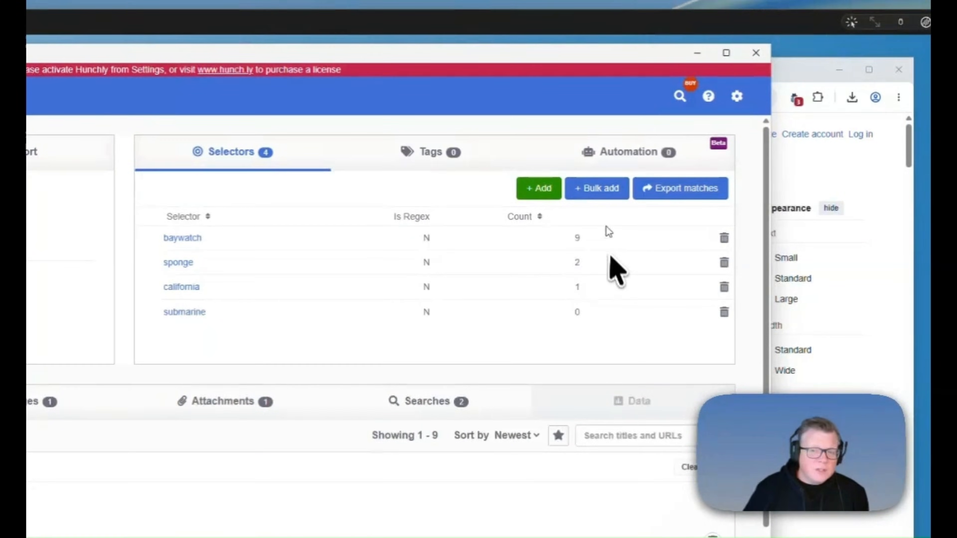
- View the bulk selector form without adding any entries, and remove the "baywatch" filter from the case history
{"action": "left_click", "coordinate": [596, 192]}
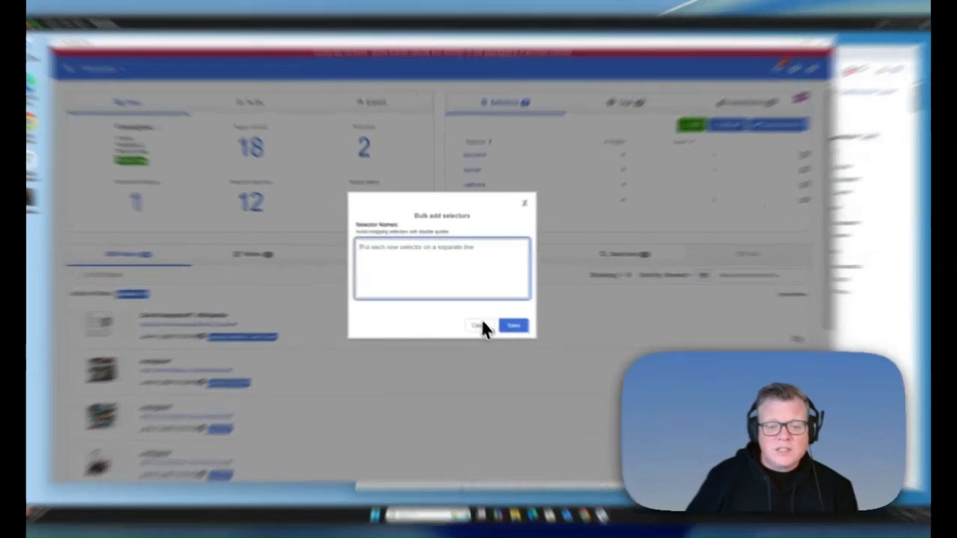
{"action": "left_click", "coordinate": [473, 315]}
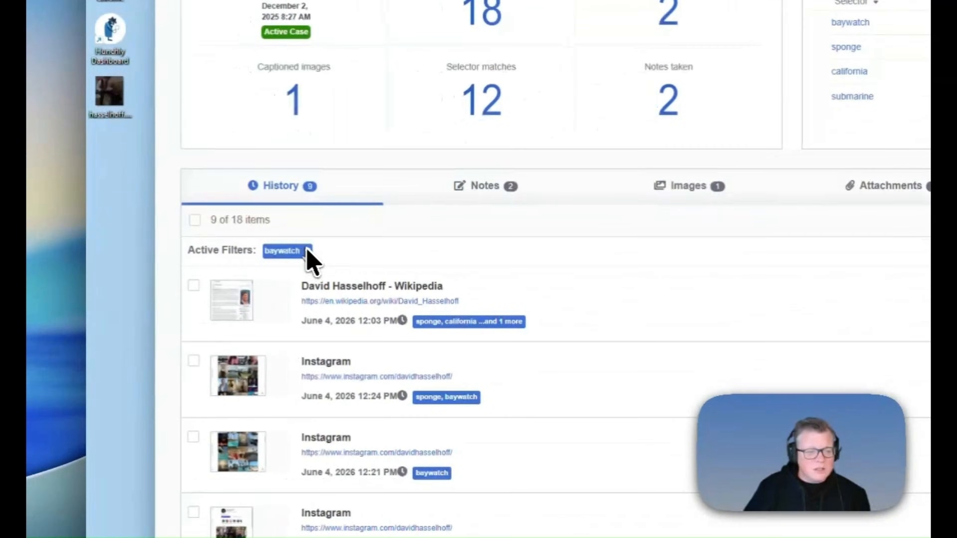
{"action": "left_click", "coordinate": [308, 251]}
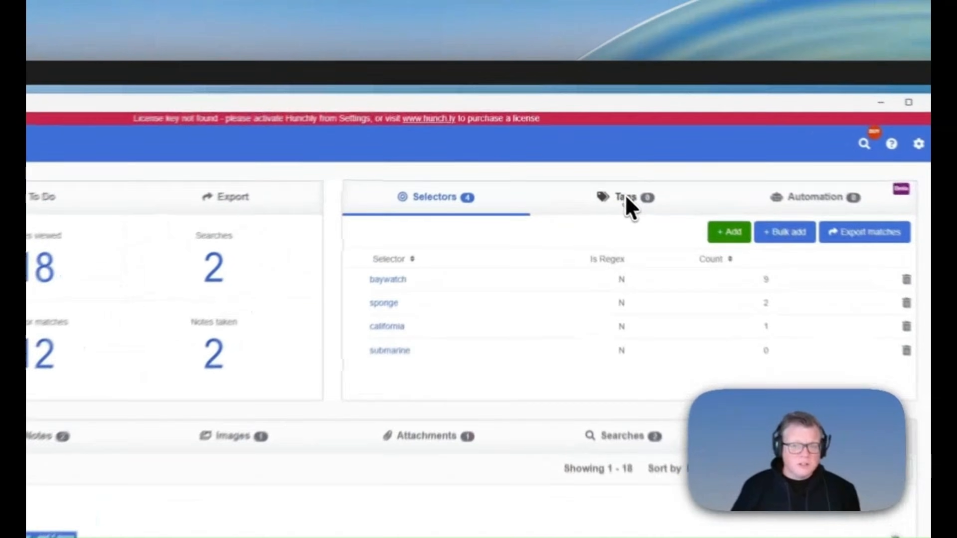
- Add the tags "instagram" and "facebook" to the case
{"action": "left_click", "coordinate": [592, 132]}
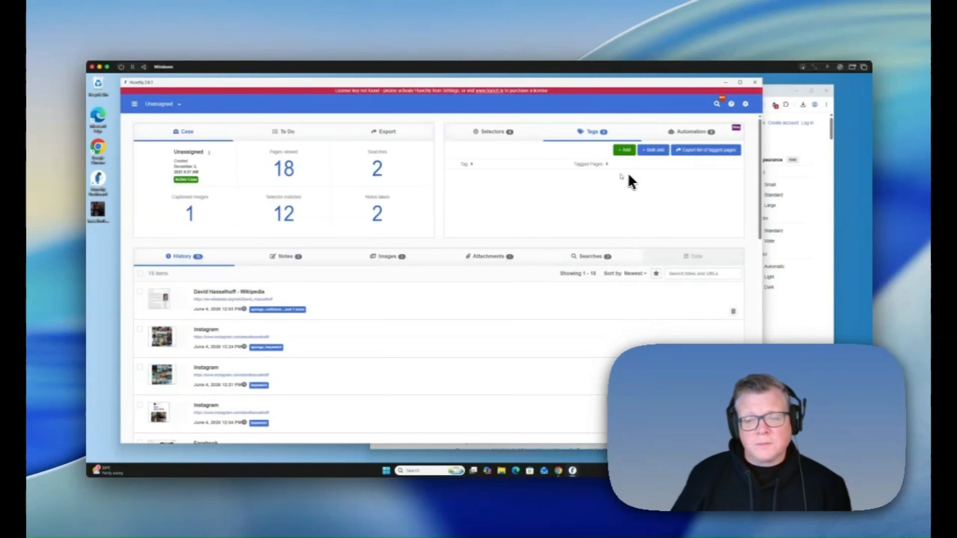
{"action": "left_click", "coordinate": [625, 151]}
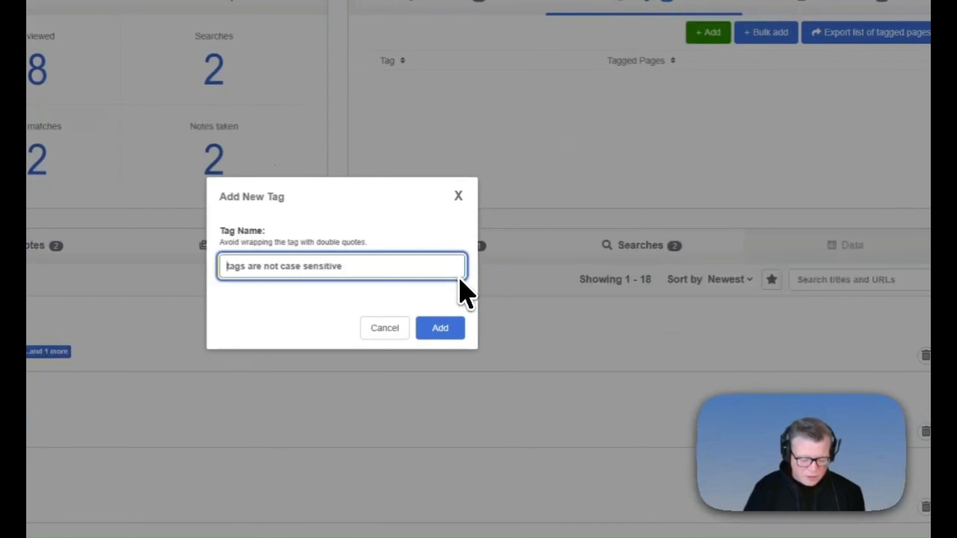
{"action": "type", "text": "instagram"}
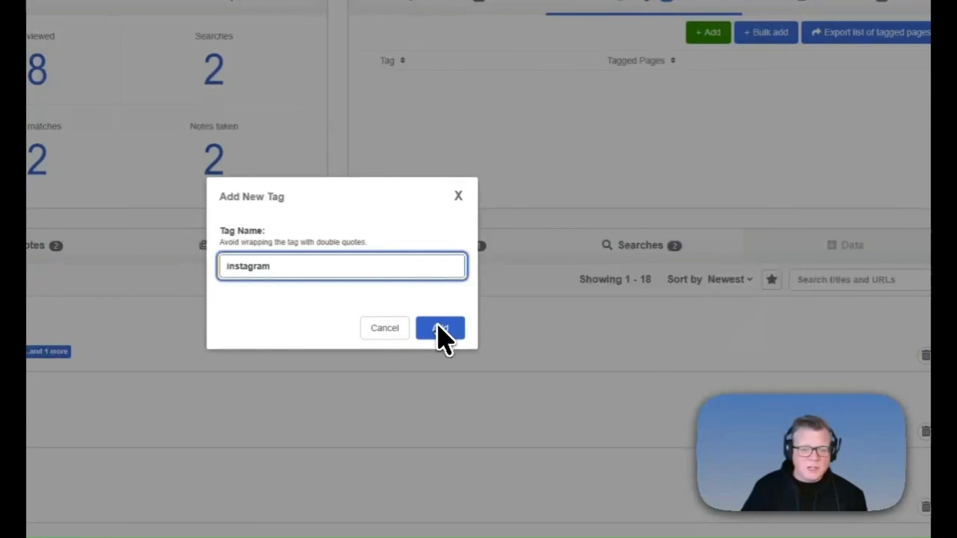
{"action": "left_click", "coordinate": [441, 333]}
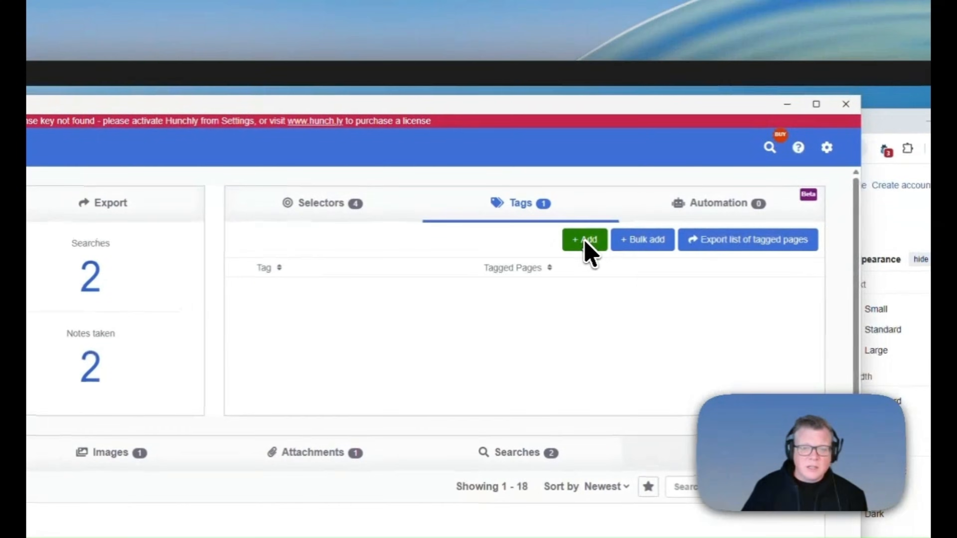
{"action": "left_click", "coordinate": [585, 241]}
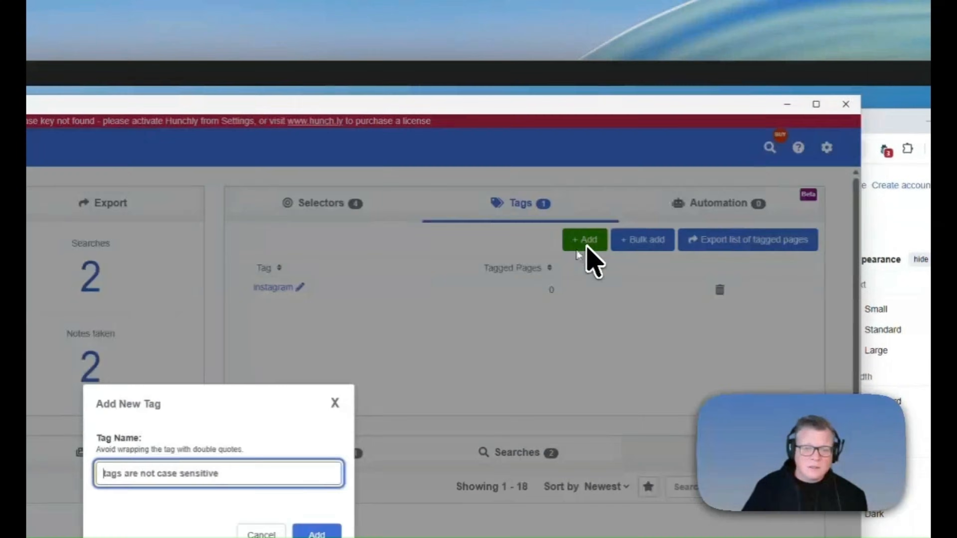
{"action": "type", "text": "facebook"}
{"action": "key", "text": "Return"}
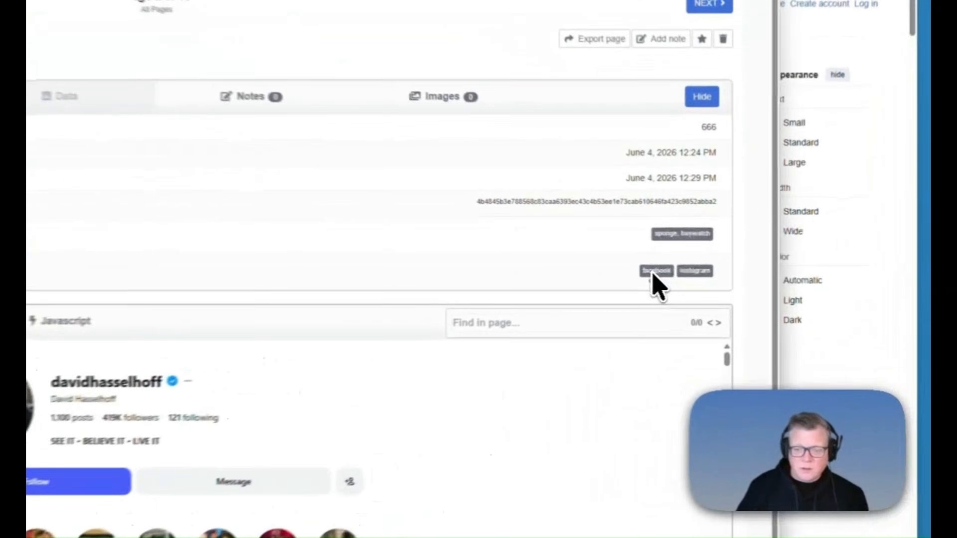
- Apply the "facebook" tag to the captured davidhasselhoff Instagram page and return to the case dashboard
{"action": "left_click", "coordinate": [654, 272]}
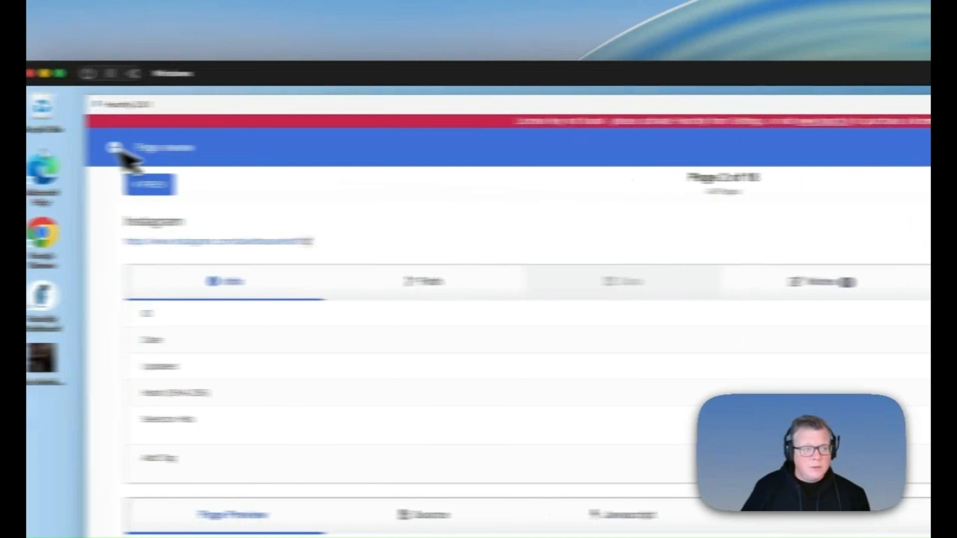
{"action": "left_click", "coordinate": [184, 147]}
- Switch to Chrome and load the facebook.com/davidhasselhoff page in place of the Wikipedia article
{"action": "left_click", "coordinate": [772, 365]}
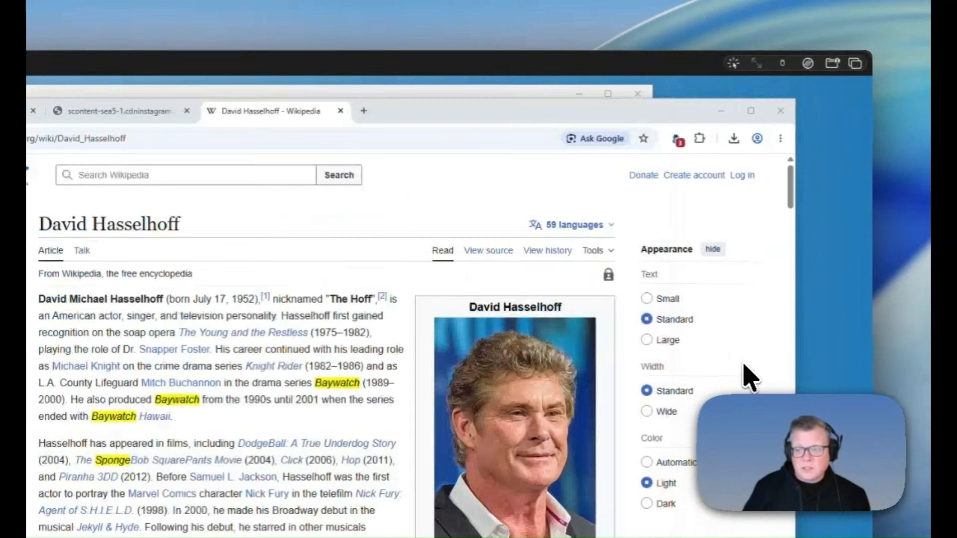
{"action": "left_click", "coordinate": [202, 141]}
{"action": "type", "text": "face"}
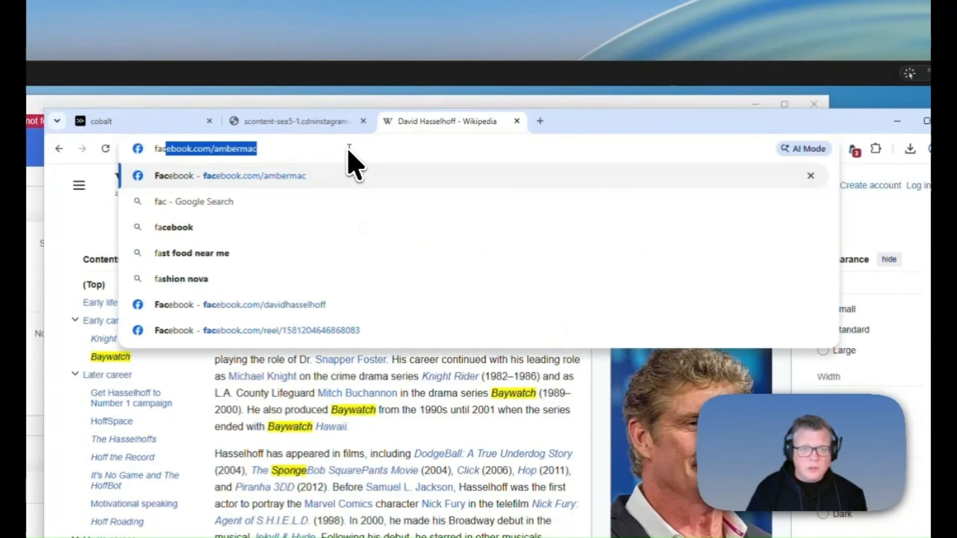
{"action": "type", "text": "boo"}
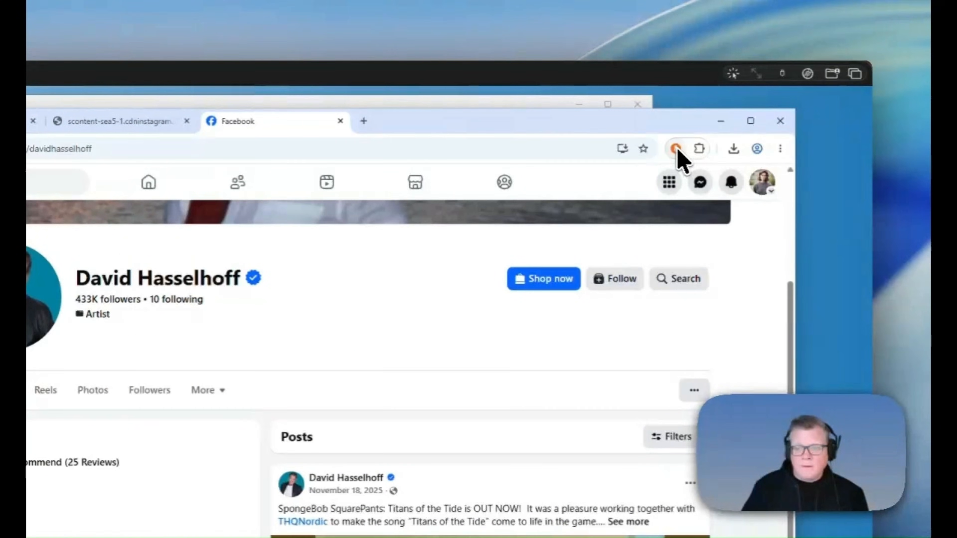
- Tag the open Facebook profile page with "facebook" through the Hunchly browser extension
{"action": "left_click", "coordinate": [676, 150]}
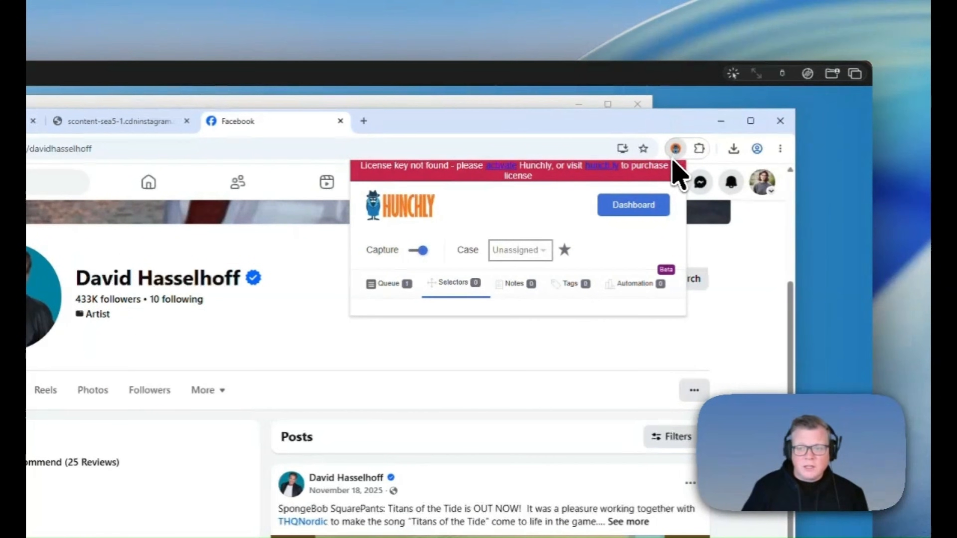
{"action": "left_click", "coordinate": [573, 283]}
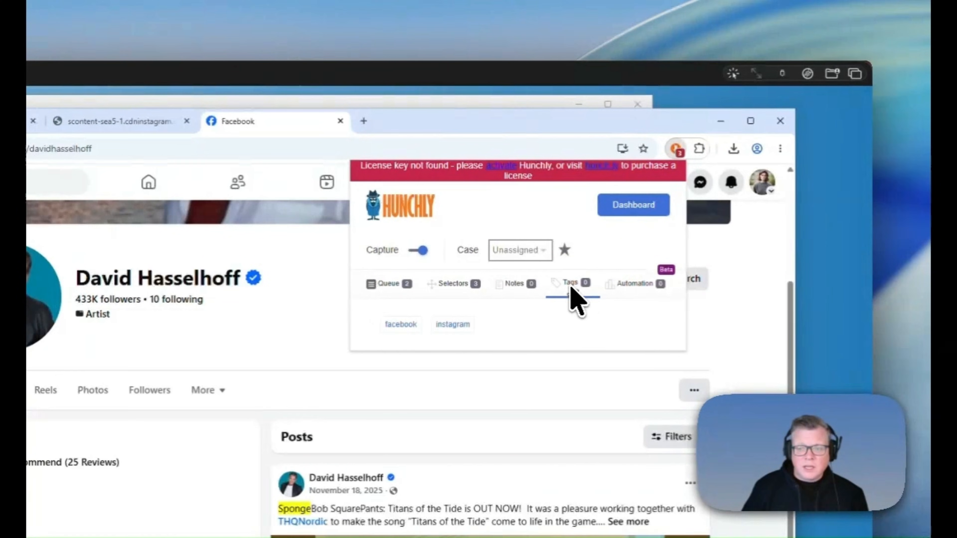
{"action": "left_click", "coordinate": [402, 333]}
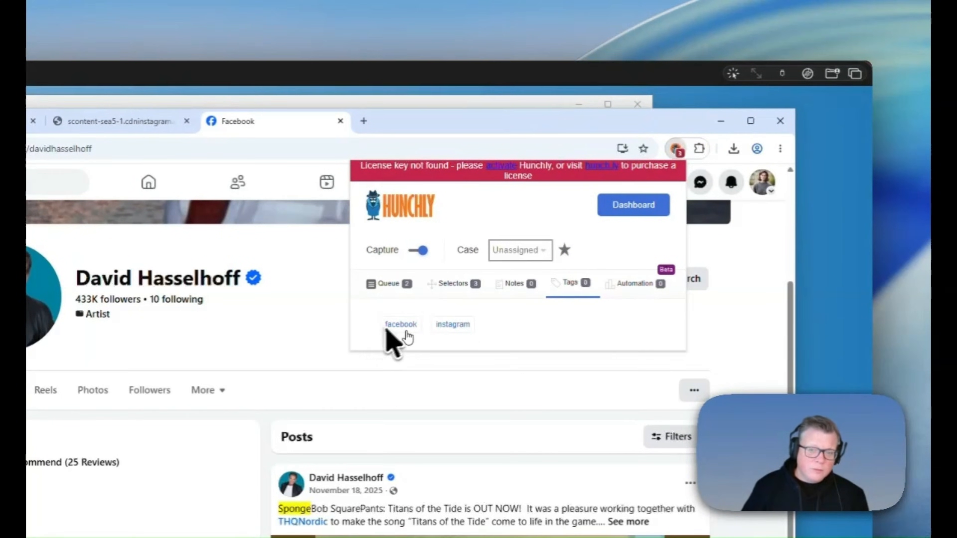
{"action": "left_click", "coordinate": [401, 325]}
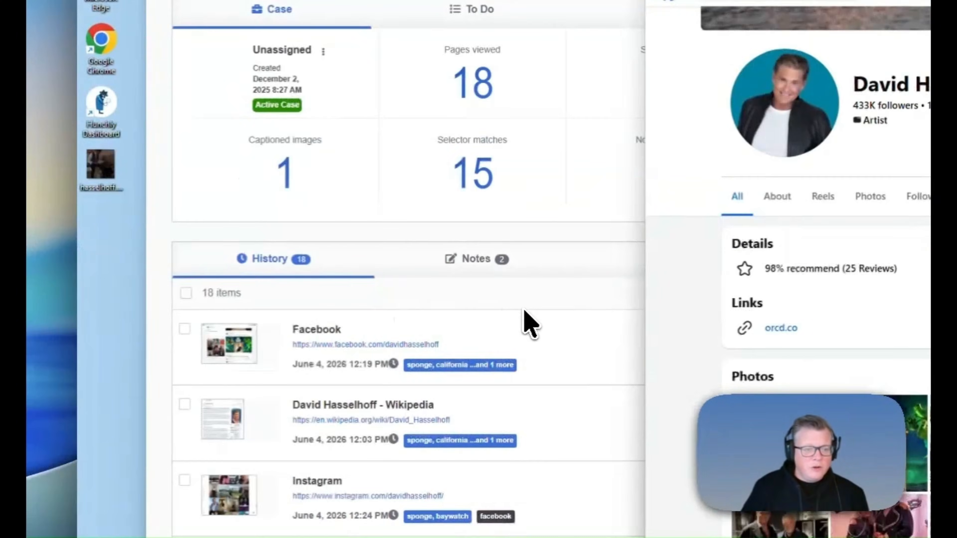
- Return to the Hunchly dashboard and filter the case history by the "facebook" tag
{"action": "left_click_drag", "start_coordinate": [523, 313], "coordinate": [565, 296]}
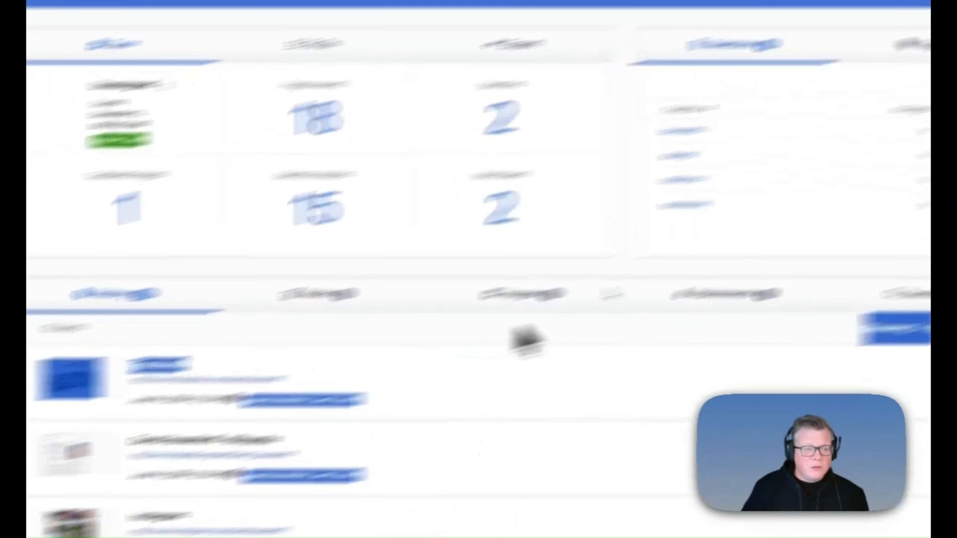
{"action": "left_click", "coordinate": [611, 203]}
{"action": "left_click", "coordinate": [370, 299]}
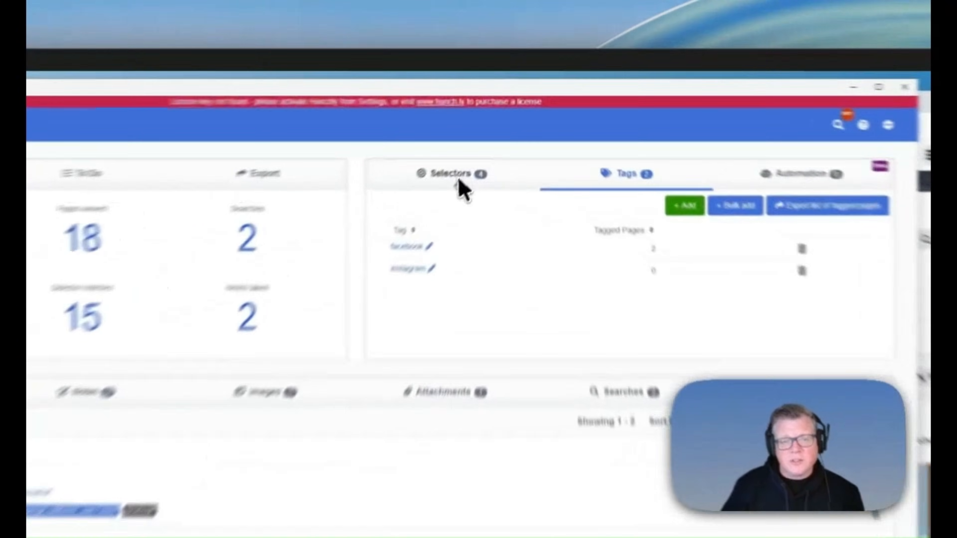
- Narrow the tagged history with the "california" selector, and clear both active filters
{"action": "left_click", "coordinate": [497, 134]}
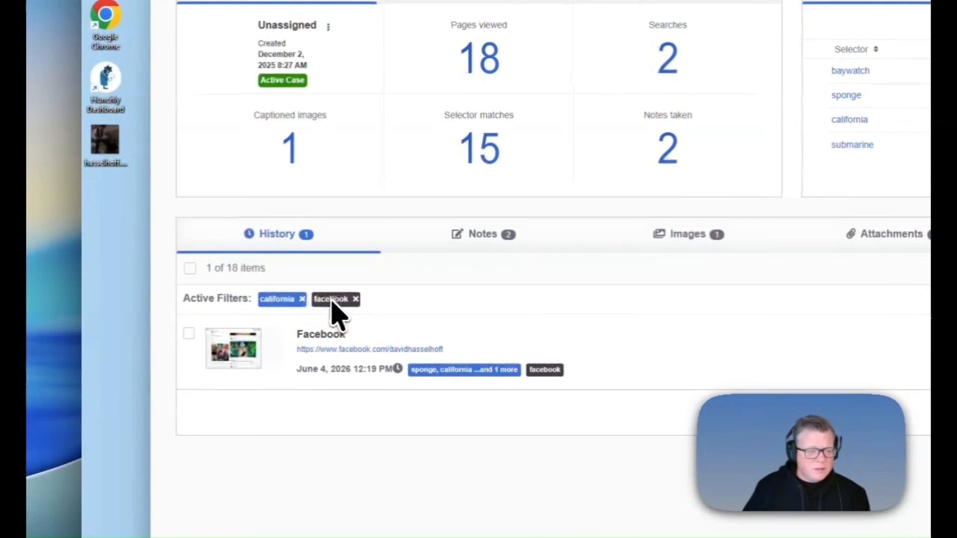
{"action": "left_click", "coordinate": [301, 298]}
{"action": "left_click", "coordinate": [301, 299]}
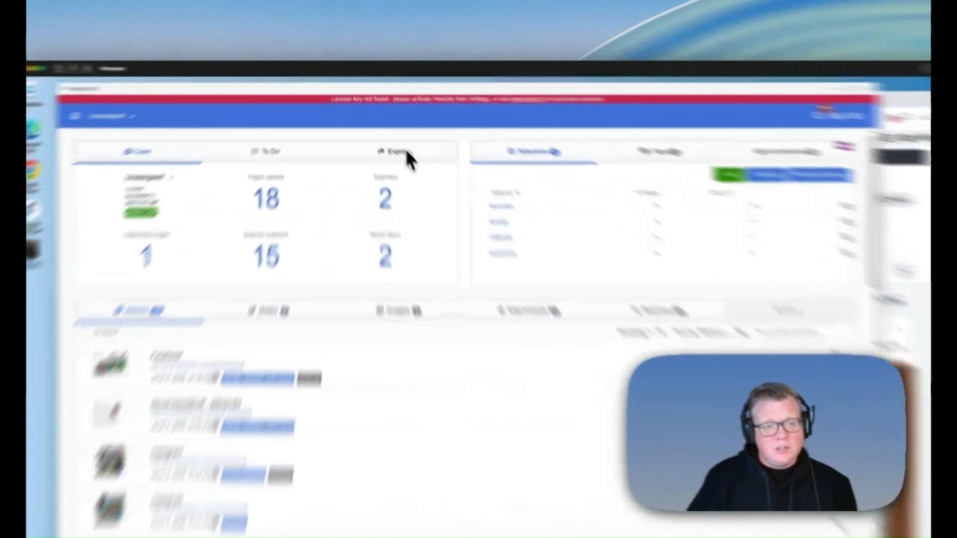
- Export the whole case to the desktop as Unassigned.zip
{"action": "left_click", "coordinate": [384, 131]}
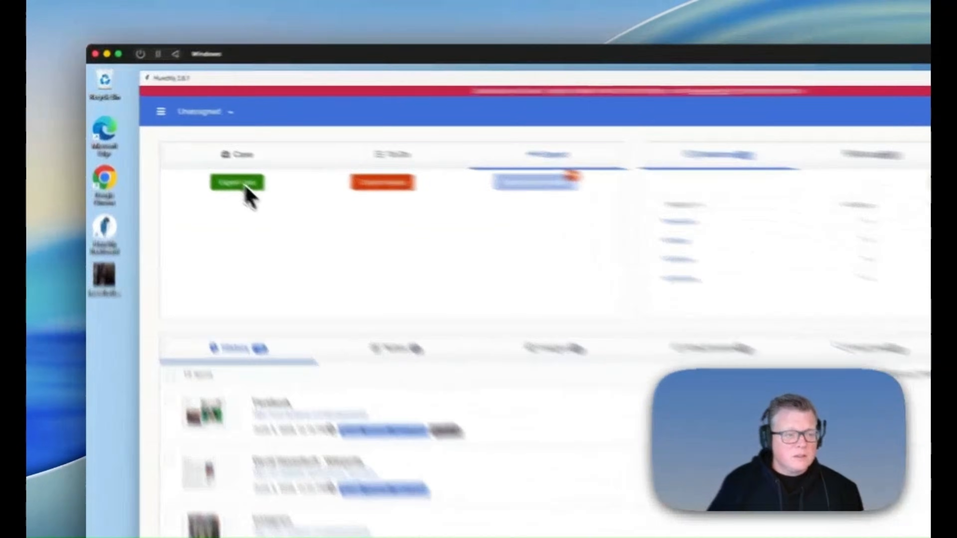
{"action": "left_click", "coordinate": [187, 151]}
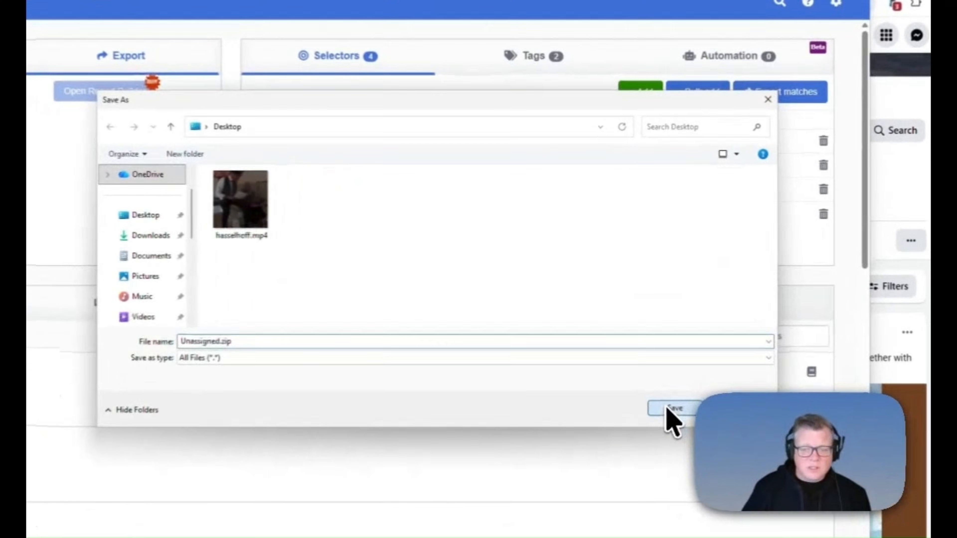
{"action": "left_click", "coordinate": [662, 310]}
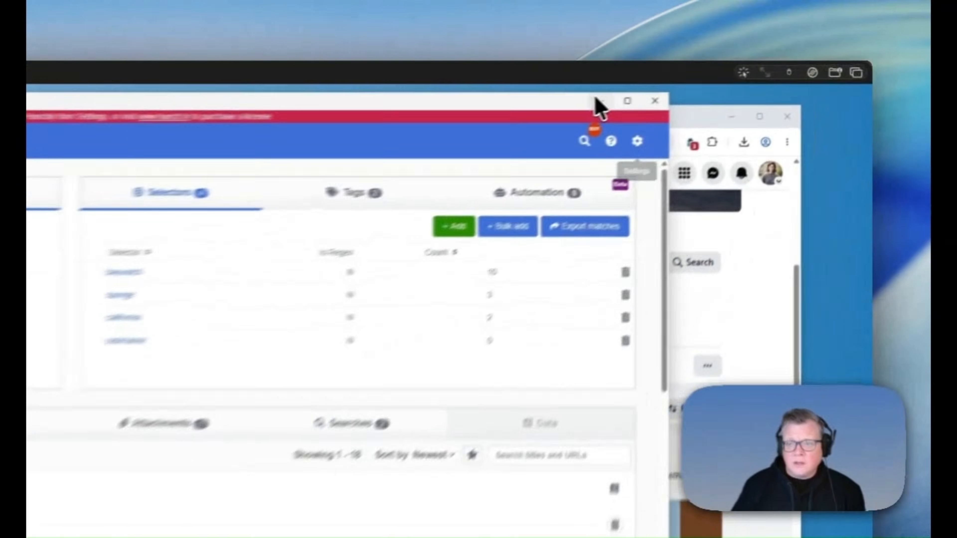
- Minimize the Hunchly and Chrome windows and move Unassigned.zip to an empty area of the desktop
{"action": "left_click", "coordinate": [726, 82]}
{"action": "left_click", "coordinate": [723, 121]}
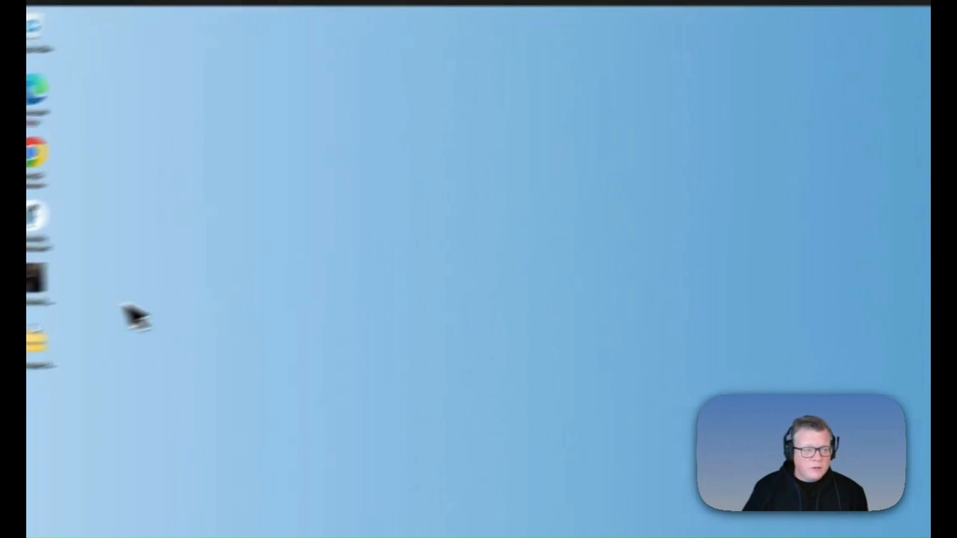
{"action": "left_click_drag", "start_coordinate": [648, 162], "coordinate": [666, 133]}
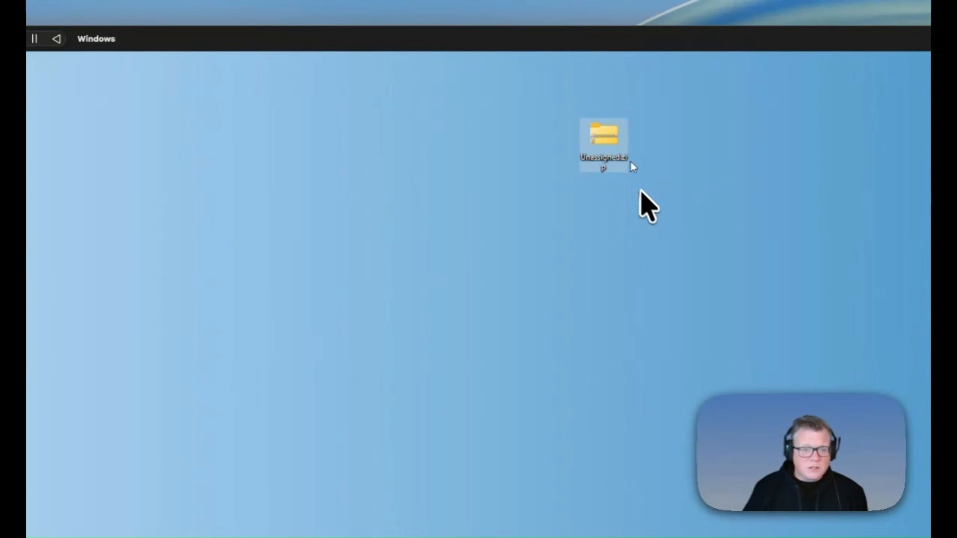
- Extract Unassigned.zip to the Unassigned folder on the desktop, close the archive window, and enlarge the extracted folder's window
{"action": "double_click", "coordinate": [605, 137]}
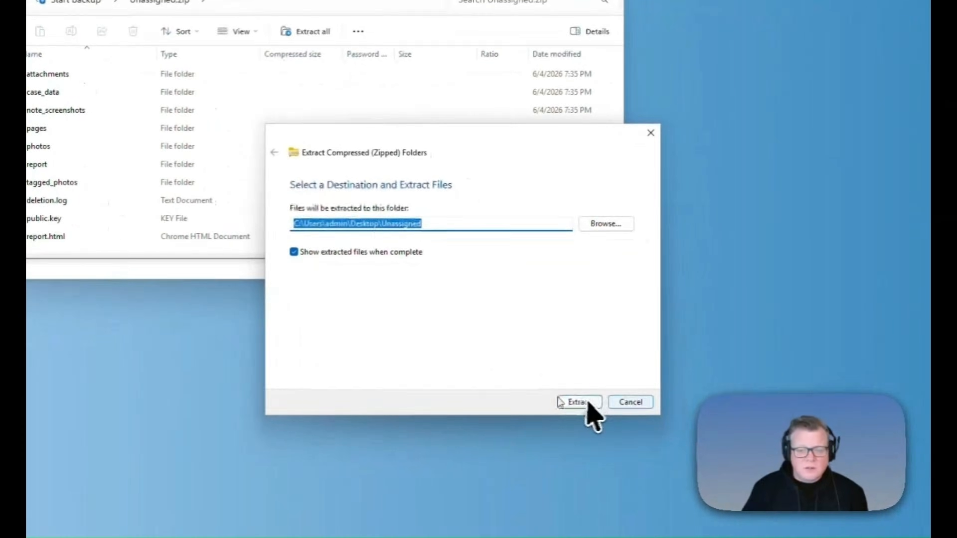
{"action": "left_click", "coordinate": [580, 402]}
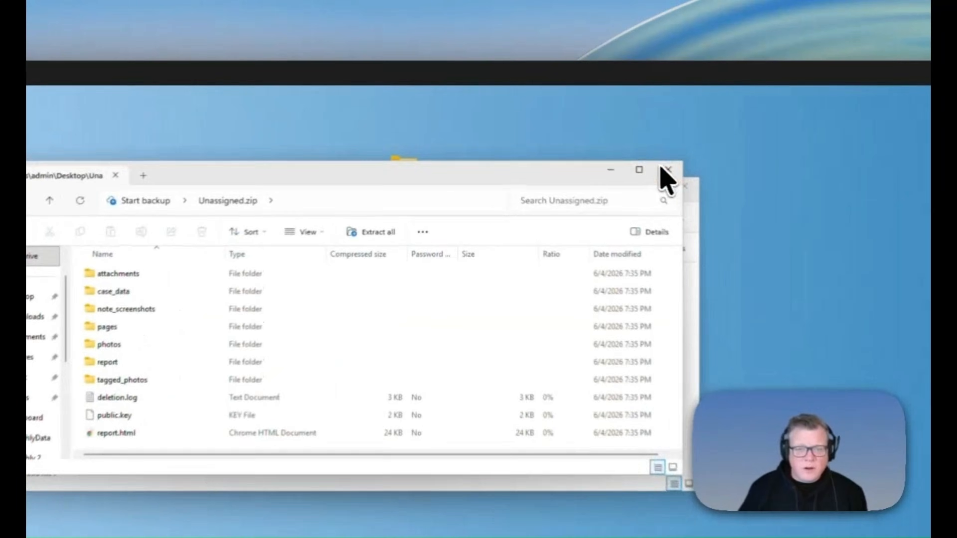
{"action": "left_click", "coordinate": [667, 170]}
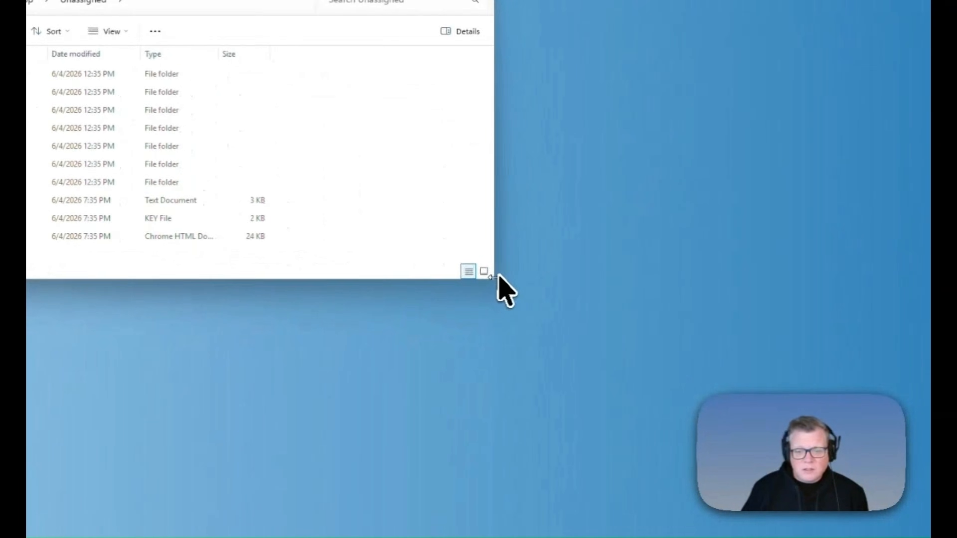
{"action": "left_click_drag", "start_coordinate": [924, 430], "coordinate": [956, 422]}
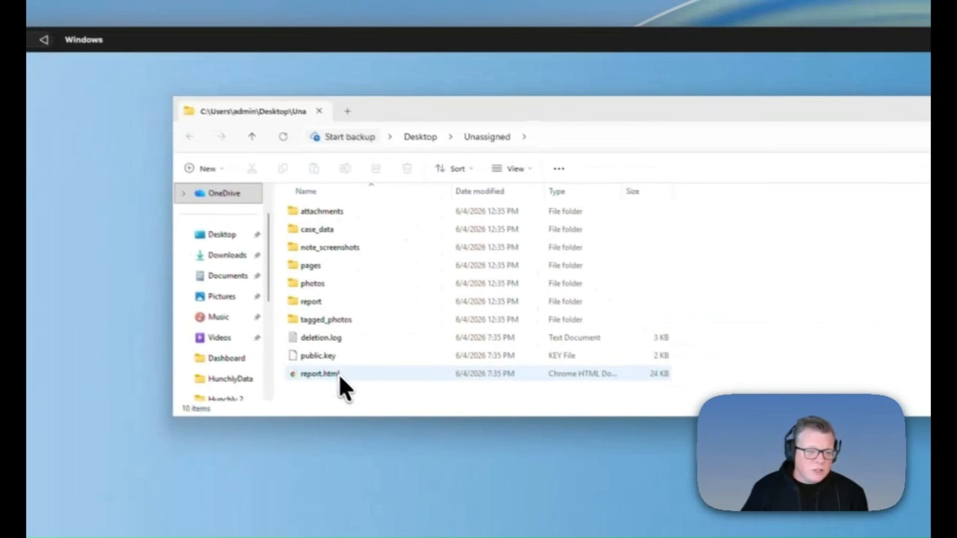
- Open report.html from the extracted case folder and review its list of captured pages, including their URLs
{"action": "double_click", "coordinate": [348, 387]}
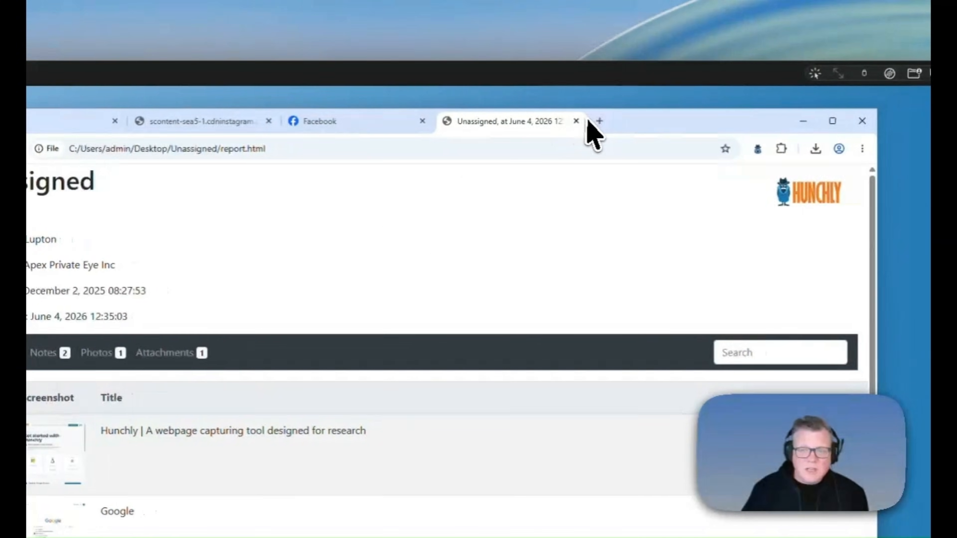
{"action": "left_click_drag", "start_coordinate": [650, 121], "coordinate": [548, 117]}
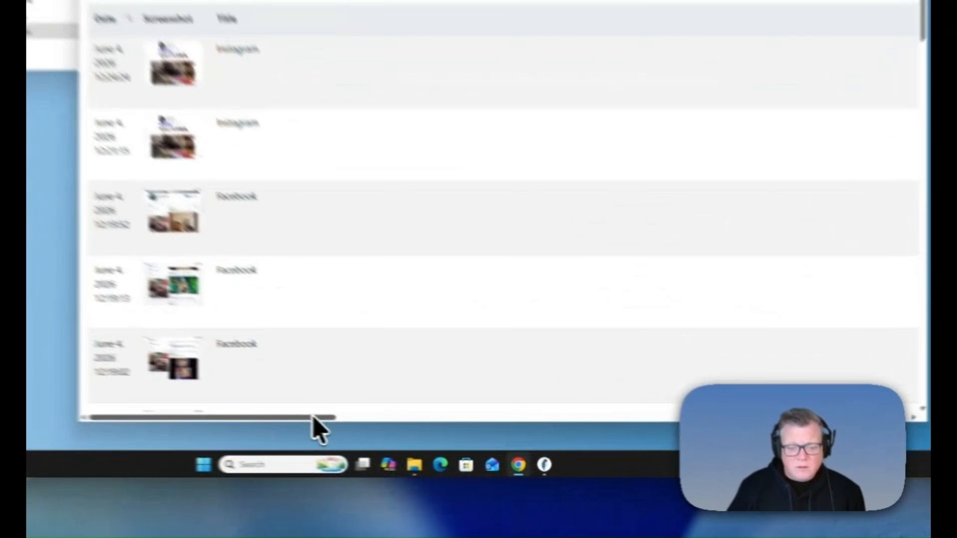
{"action": "left_click_drag", "start_coordinate": [448, 445], "coordinate": [747, 444]}
{"action": "left_click_drag", "start_coordinate": [620, 399], "coordinate": [688, 400]}
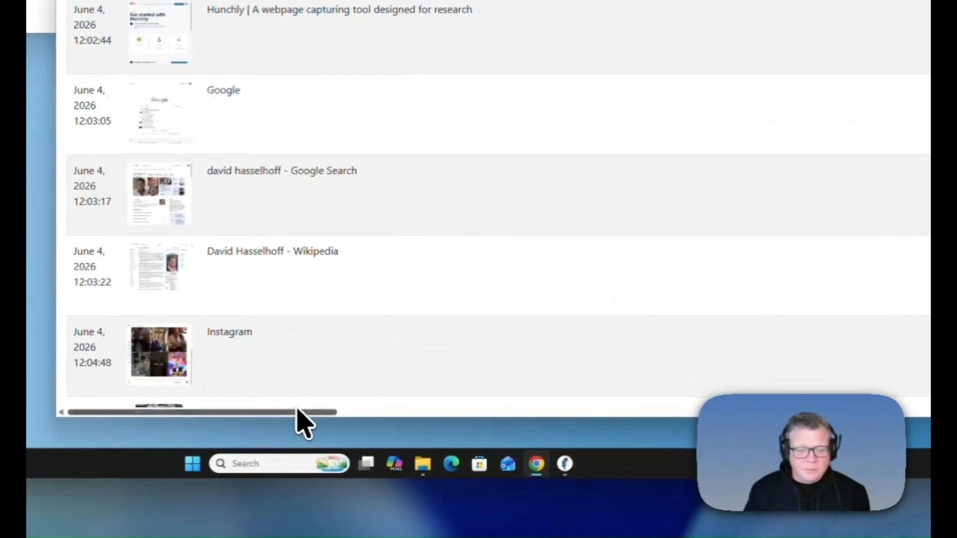
{"action": "left_click_drag", "start_coordinate": [298, 412], "coordinate": [887, 393]}
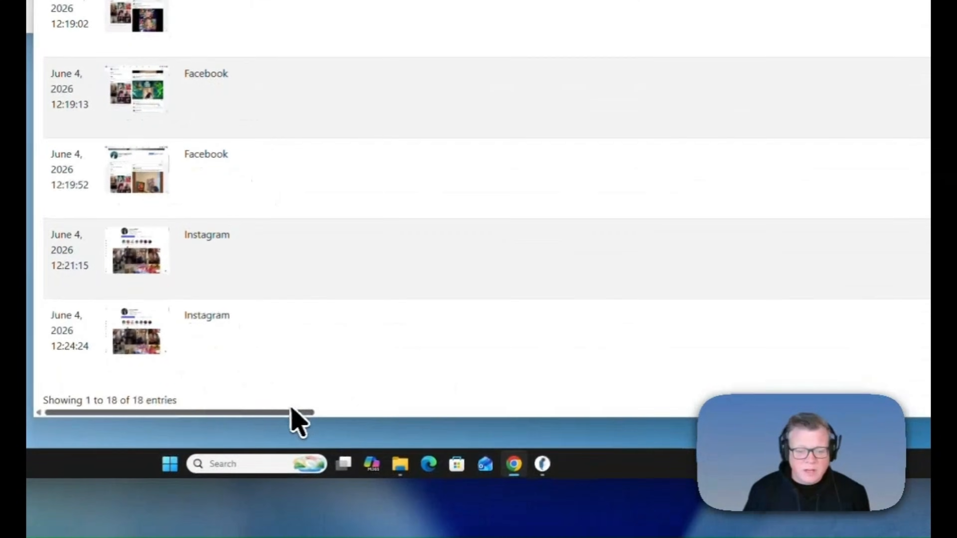
{"action": "left_click_drag", "start_coordinate": [295, 412], "coordinate": [789, 411]}
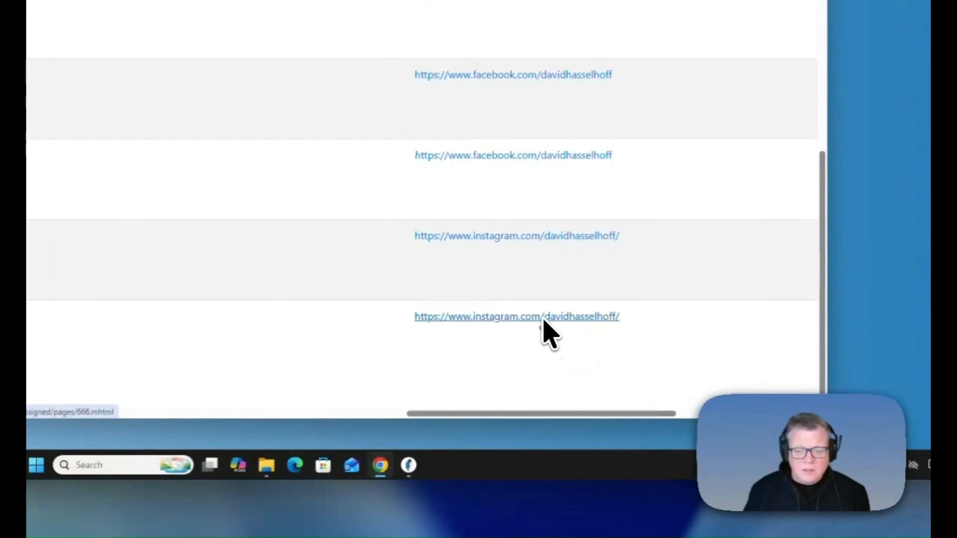
- Open the last-listed Instagram capture, 666.mhtml, from the report, browse the saved profile, and follow a post link before returning
{"action": "left_click", "coordinate": [675, 317]}
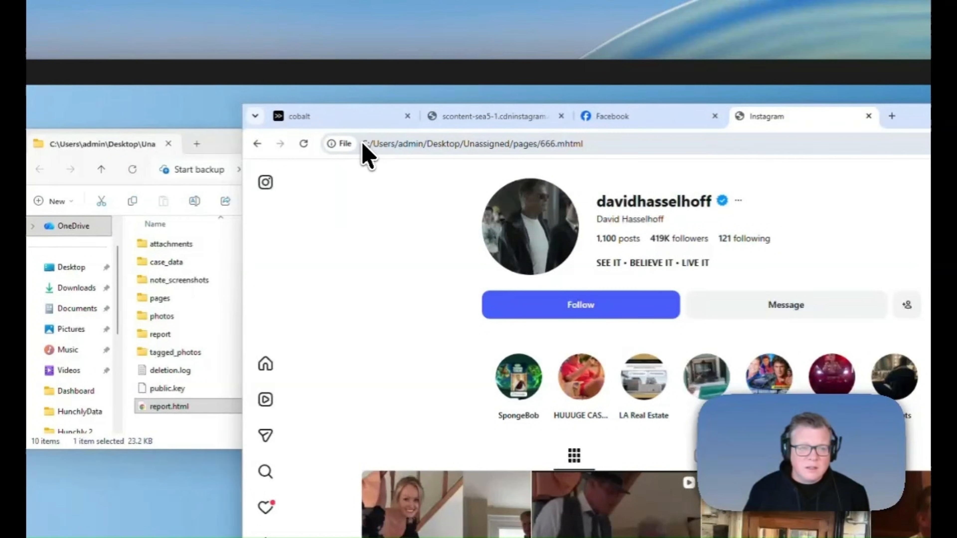
{"action": "left_click_drag", "start_coordinate": [362, 144], "coordinate": [589, 145]}
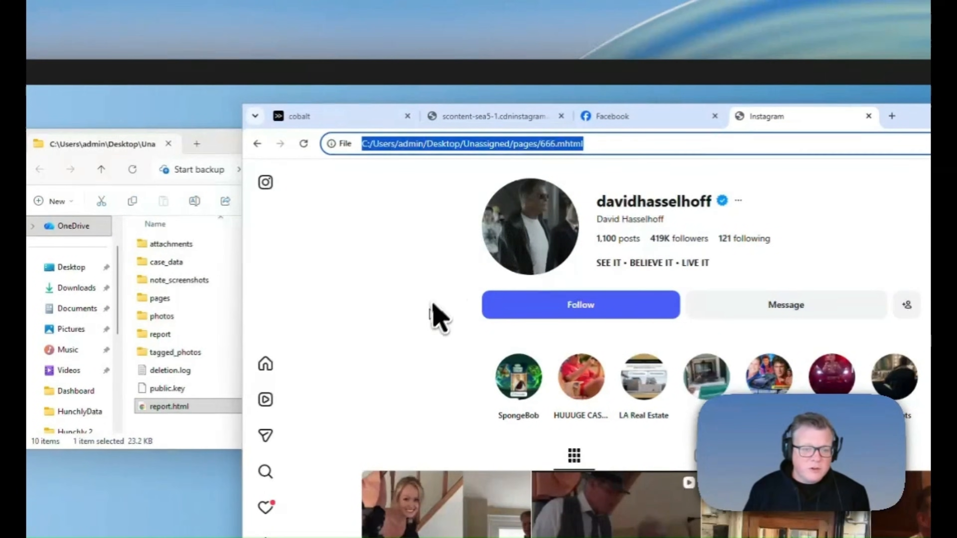
{"action": "left_click", "coordinate": [398, 342]}
{"action": "scroll", "coordinate": [405, 420], "scroll_direction": "down", "scroll_amount": 10}
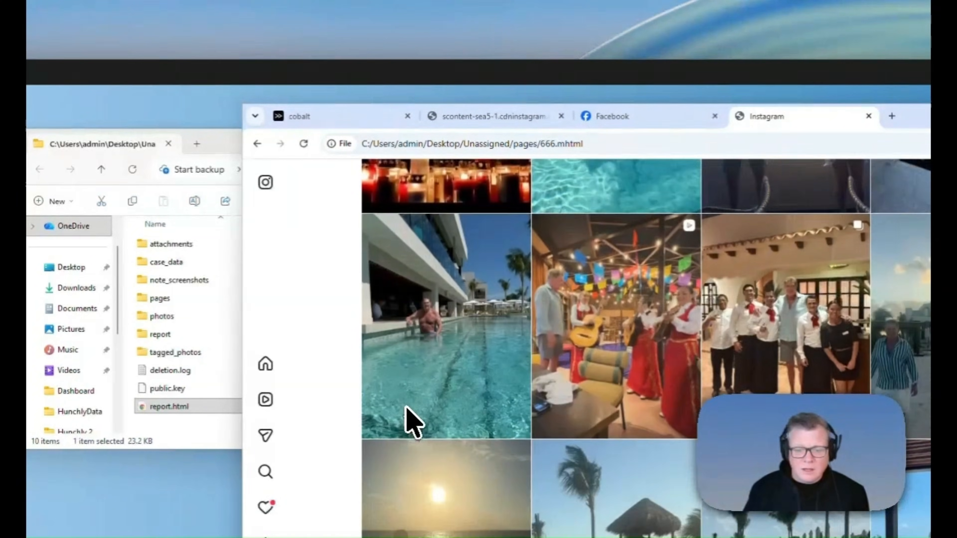
{"action": "scroll", "coordinate": [414, 422], "scroll_direction": "down", "scroll_amount": 6}
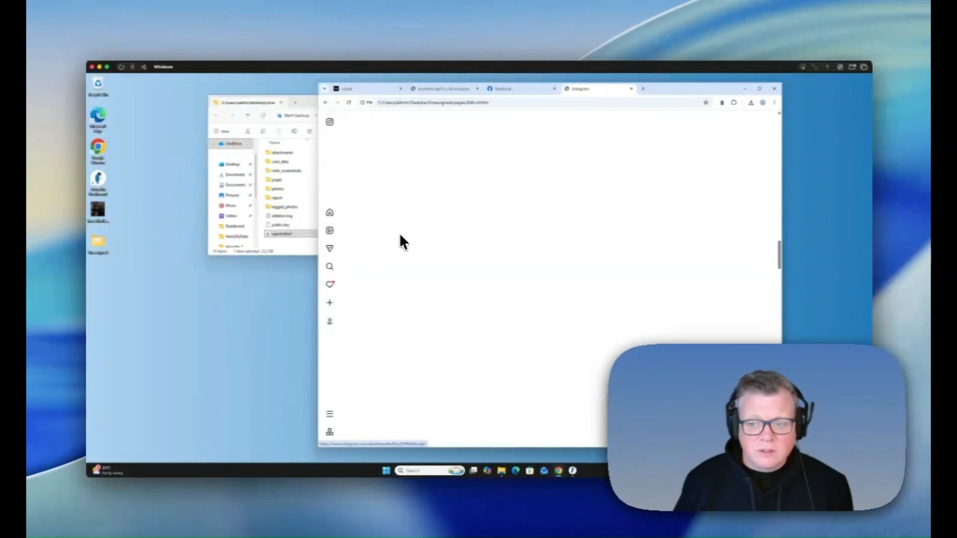
{"action": "scroll", "coordinate": [400, 234], "scroll_direction": "up", "scroll_amount": 15}
{"action": "scroll", "coordinate": [434, 250], "scroll_direction": "up", "scroll_amount": 2}
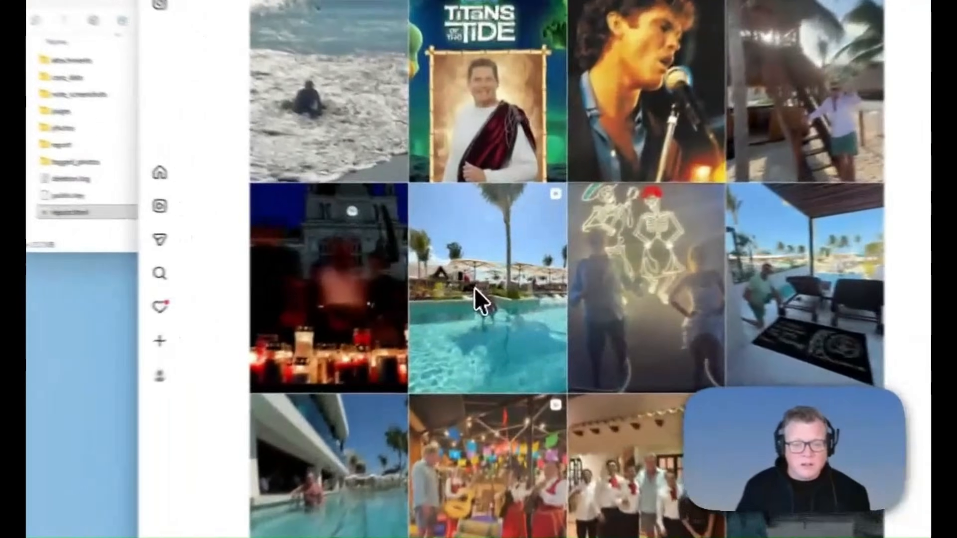
{"action": "left_click", "coordinate": [493, 270]}
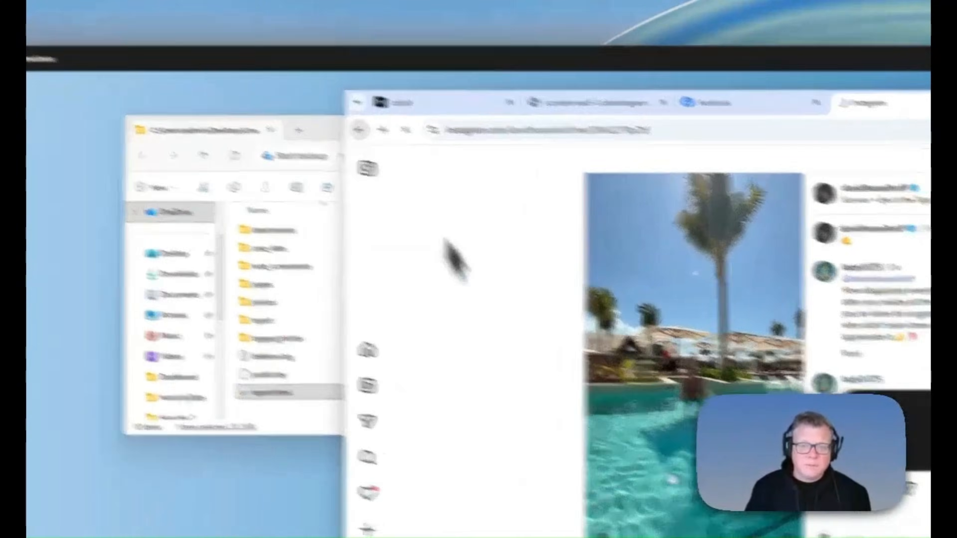
{"action": "left_click", "coordinate": [360, 130]}
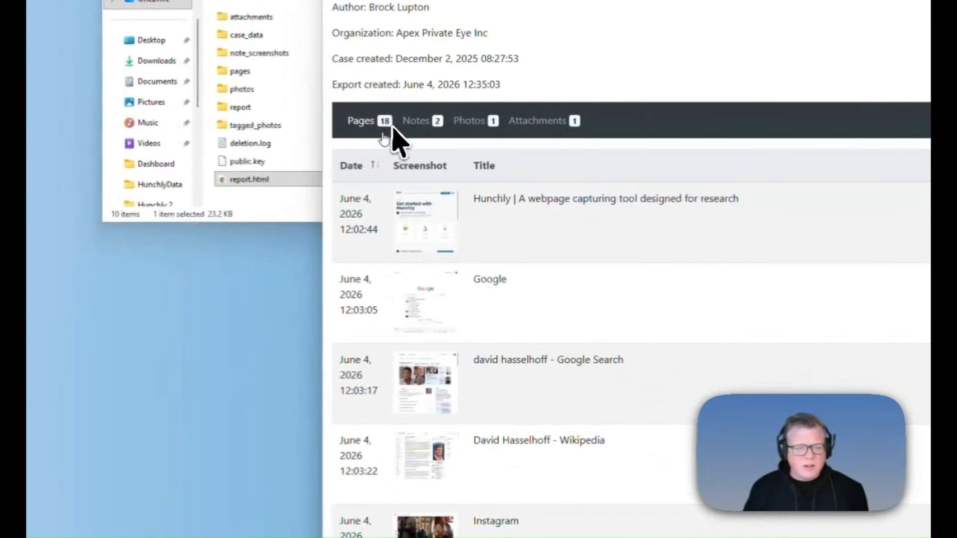
- Review the report's notes, photos and attachments, open the attached hasselhoff.mp4, and return to the report
{"action": "left_click", "coordinate": [482, 292]}
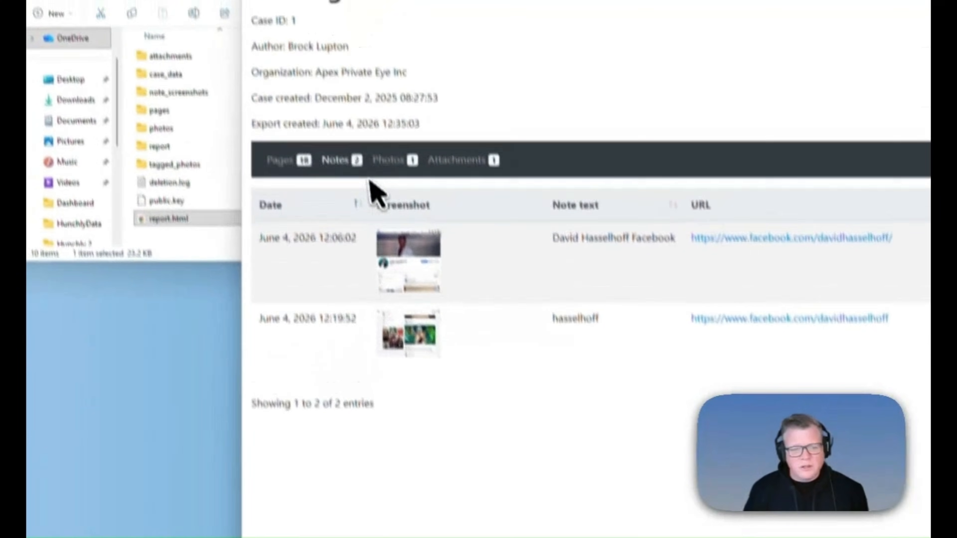
{"action": "left_click", "coordinate": [390, 163]}
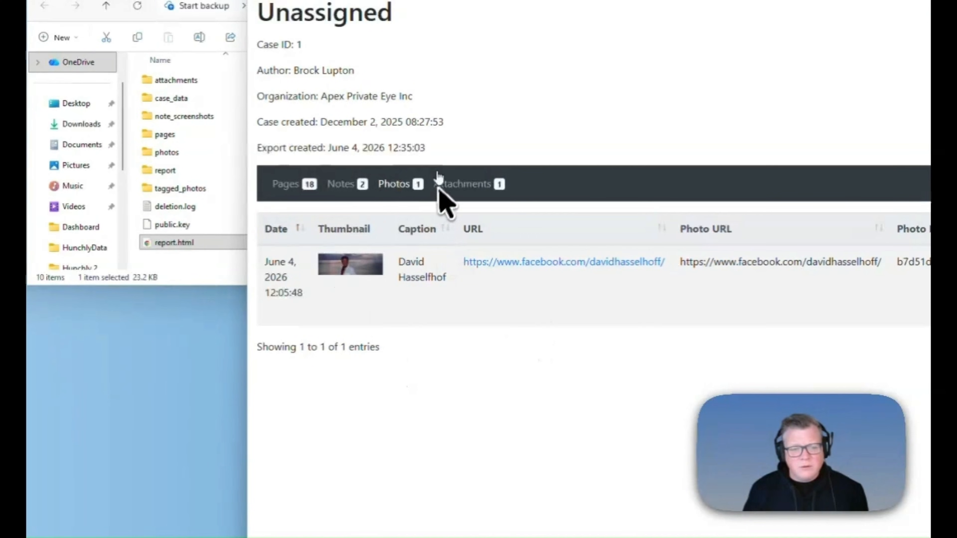
{"action": "left_click", "coordinate": [440, 180]}
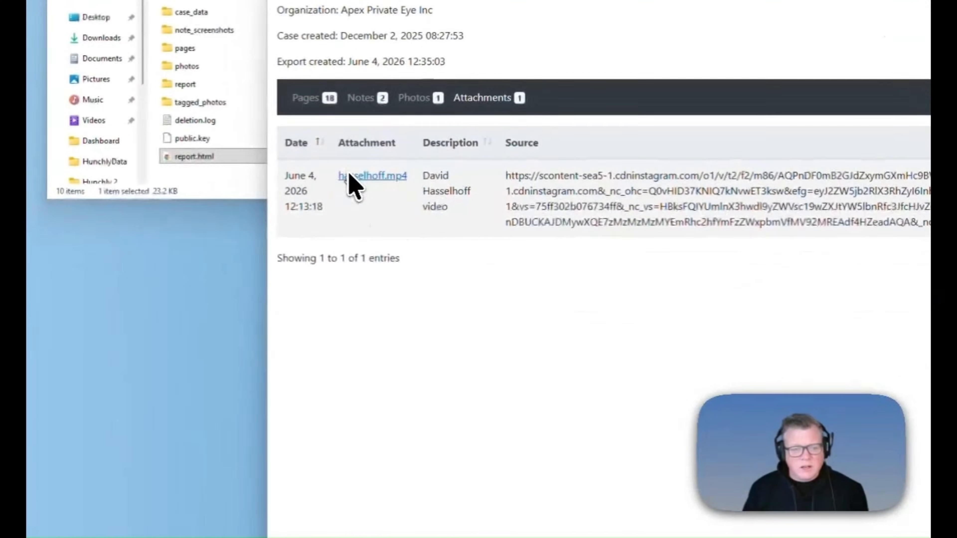
{"action": "left_click", "coordinate": [433, 255]}
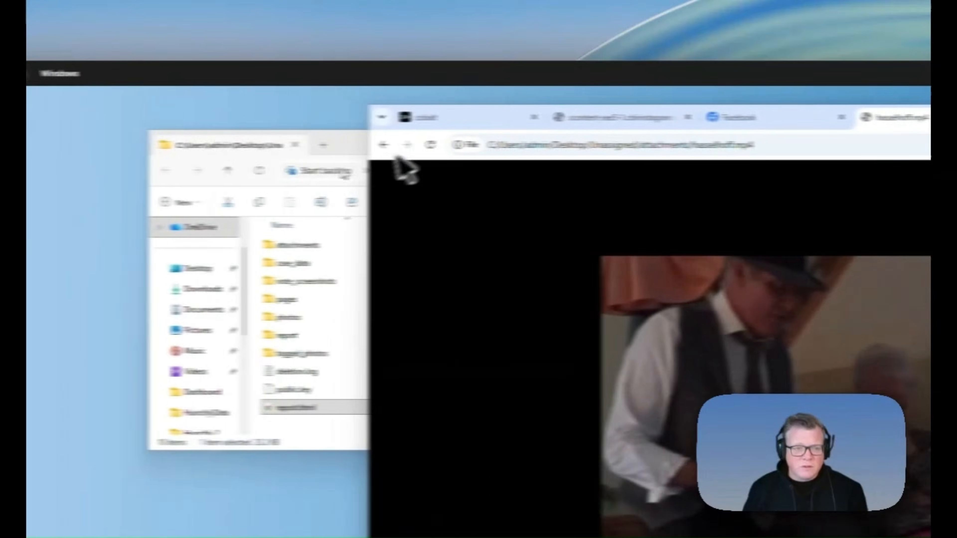
{"action": "left_click", "coordinate": [138, 144]}
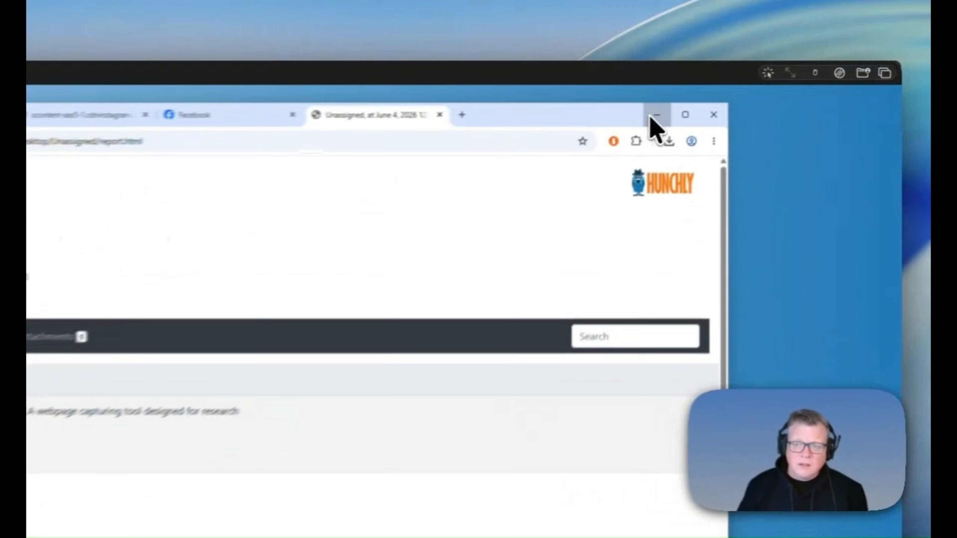
- Minimize the browser and look through the files in the exported pages folder, returning to the Unassigned folder
{"action": "left_click", "coordinate": [651, 118]}
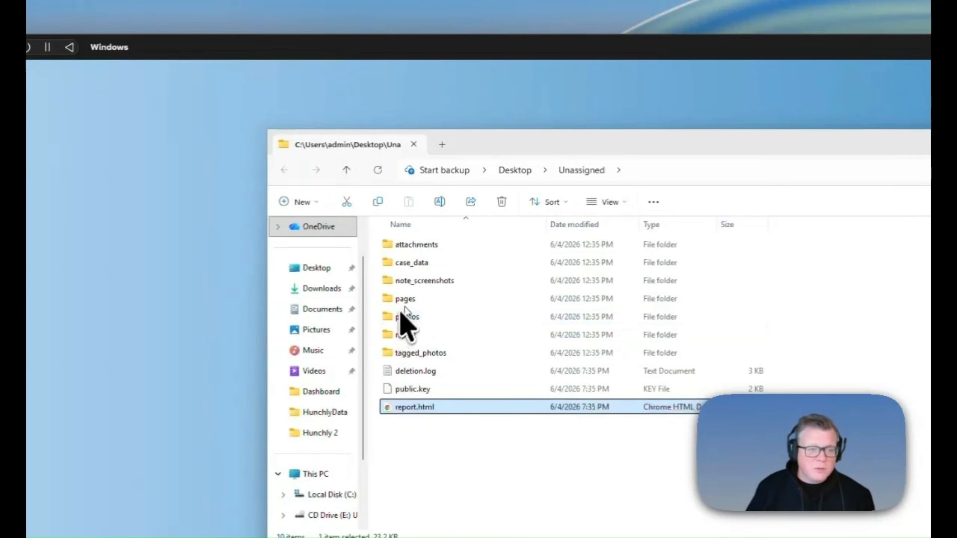
{"action": "double_click", "coordinate": [405, 299]}
{"action": "scroll", "coordinate": [535, 354], "scroll_direction": "down", "scroll_amount": 2}
{"action": "scroll", "coordinate": [514, 398], "scroll_direction": "down", "scroll_amount": 15}
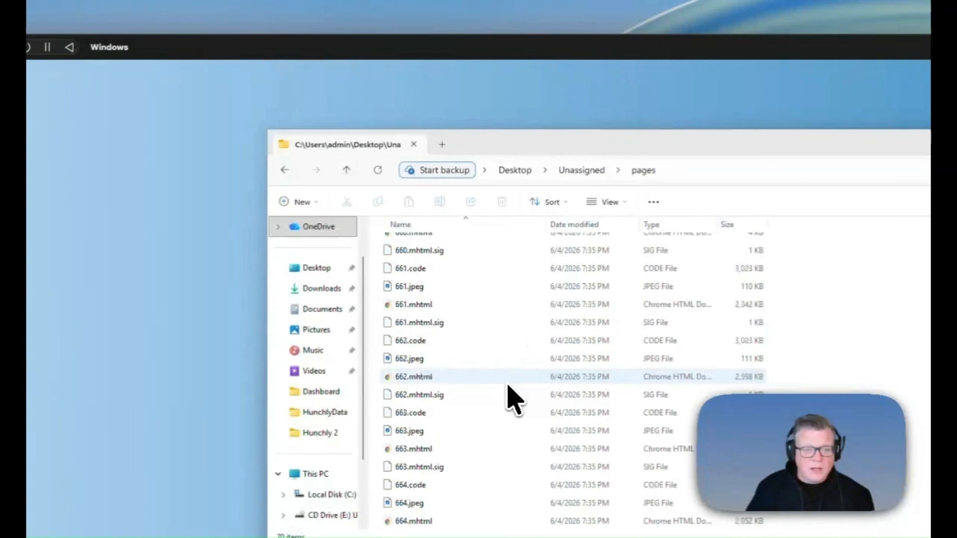
{"action": "left_click", "coordinate": [285, 168]}
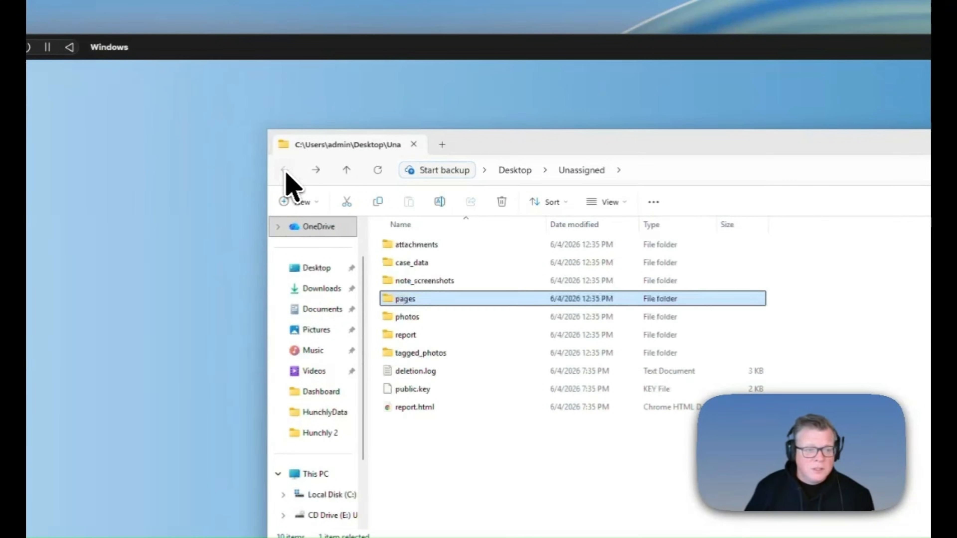
- Examine the exported images in the tagged_photos folder and throughout the photos folder
{"action": "double_click", "coordinate": [421, 354]}
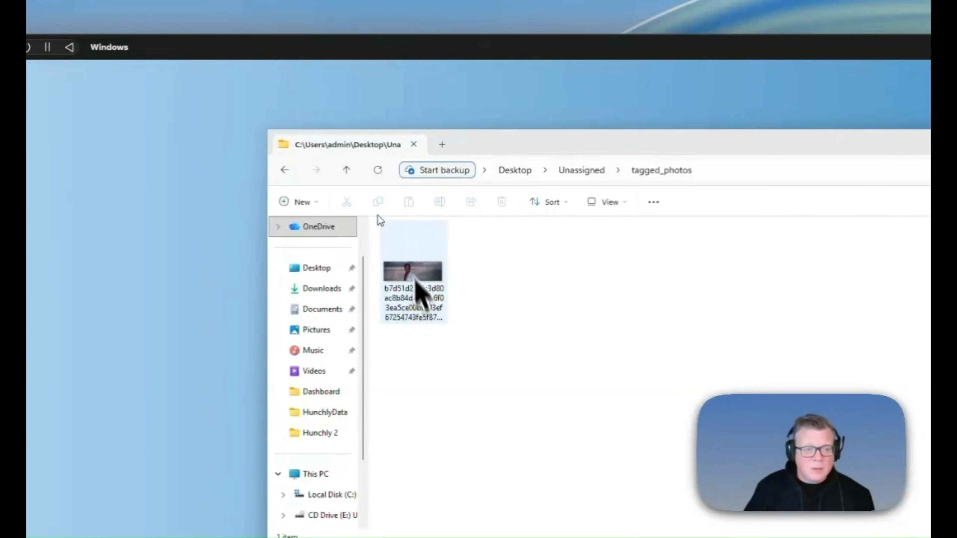
{"action": "left_click", "coordinate": [284, 170]}
{"action": "double_click", "coordinate": [401, 320]}
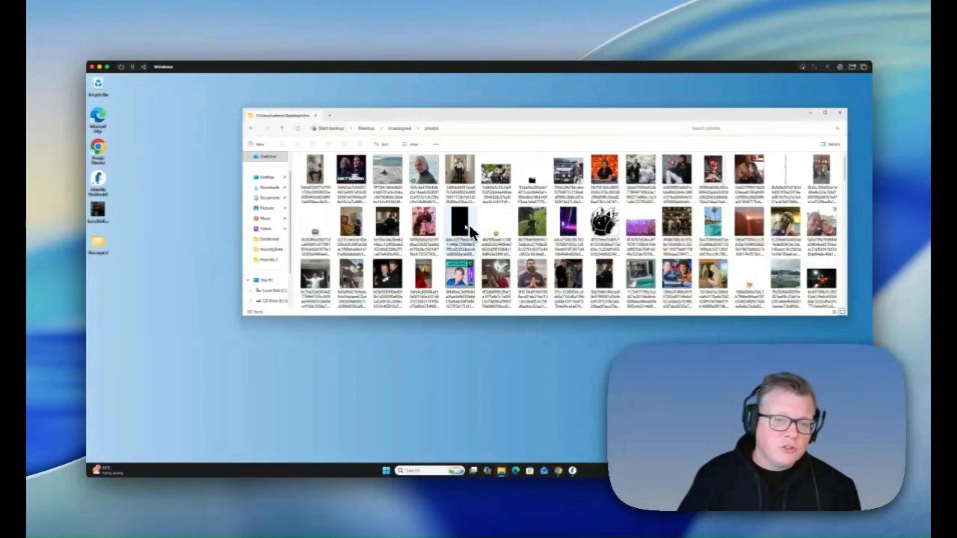
{"action": "scroll", "coordinate": [460, 248], "scroll_direction": "down", "scroll_amount": 2}
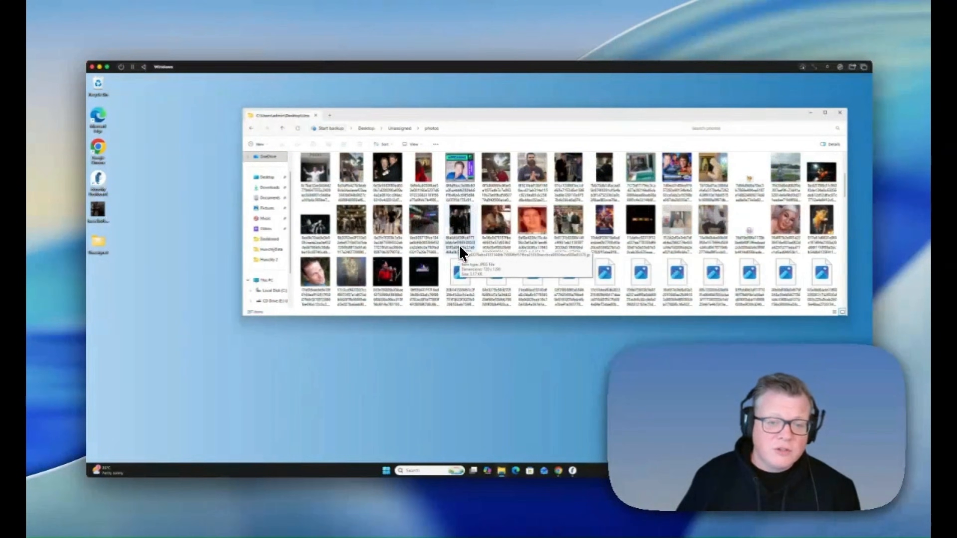
{"action": "scroll", "coordinate": [380, 250], "scroll_direction": "down", "scroll_amount": 2}
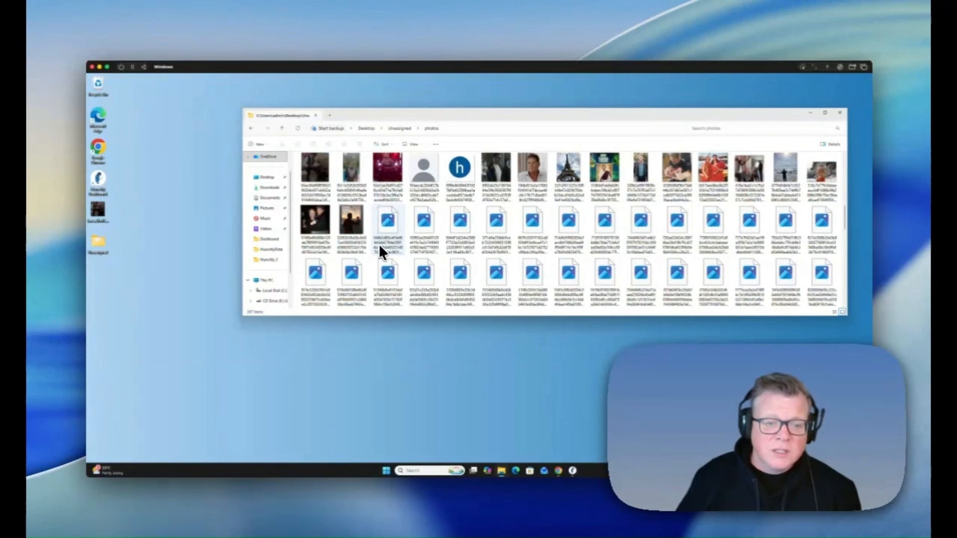
{"action": "scroll", "coordinate": [380, 251], "scroll_direction": "down", "scroll_amount": 1}
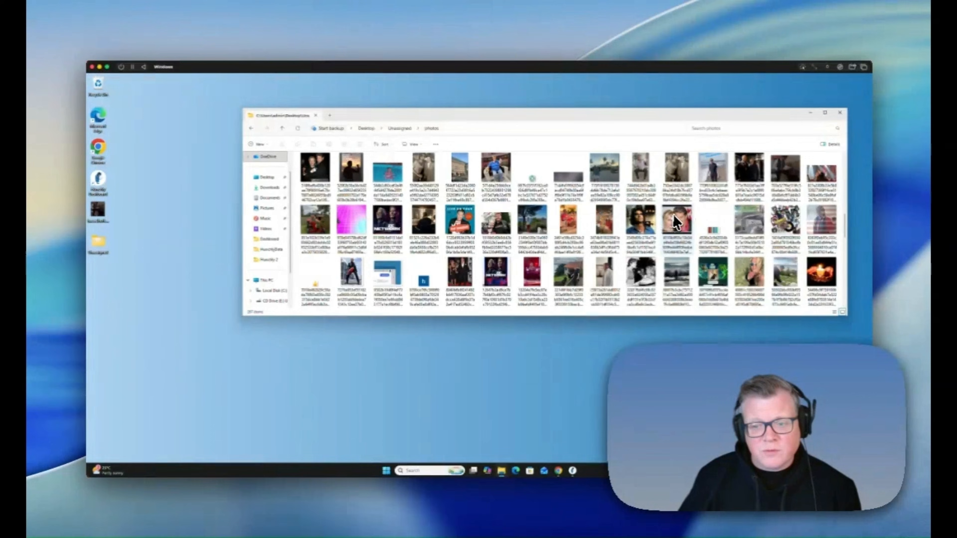
{"action": "scroll", "coordinate": [557, 250], "scroll_direction": "down", "scroll_amount": 3}
{"action": "scroll", "coordinate": [554, 247], "scroll_direction": "down", "scroll_amount": 10}
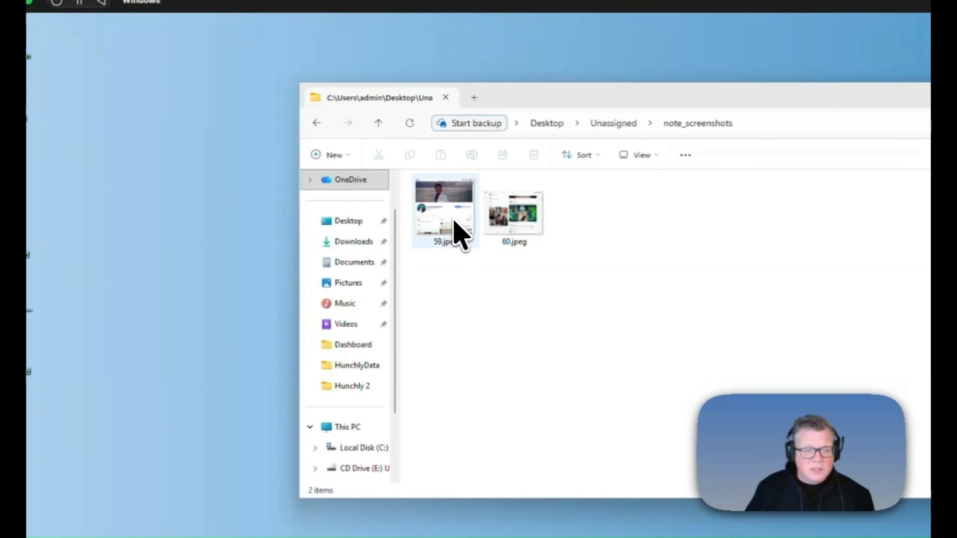
- Leave the note_screenshots folder, view the attachments folder's content, and return to the Unassigned folder
{"action": "left_click", "coordinate": [316, 123]}
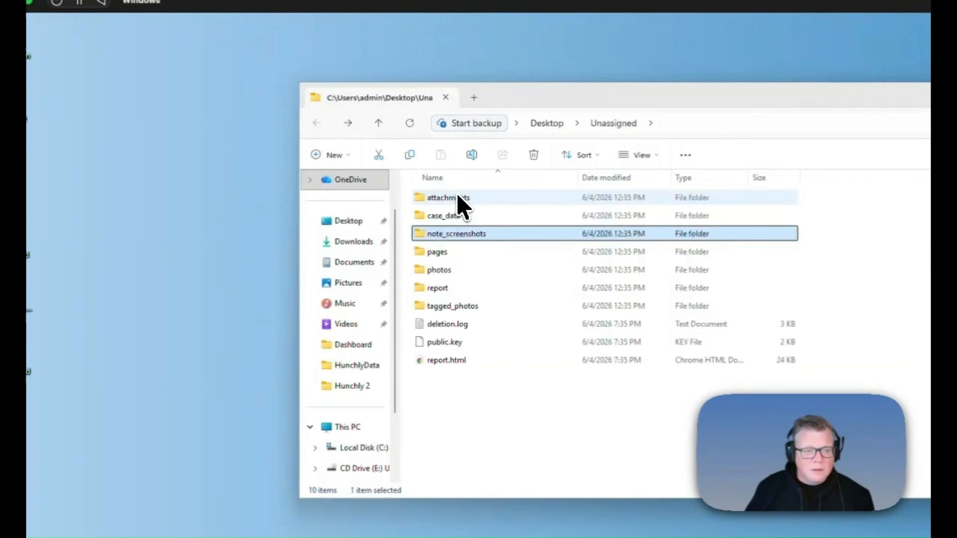
{"action": "double_click", "coordinate": [460, 200]}
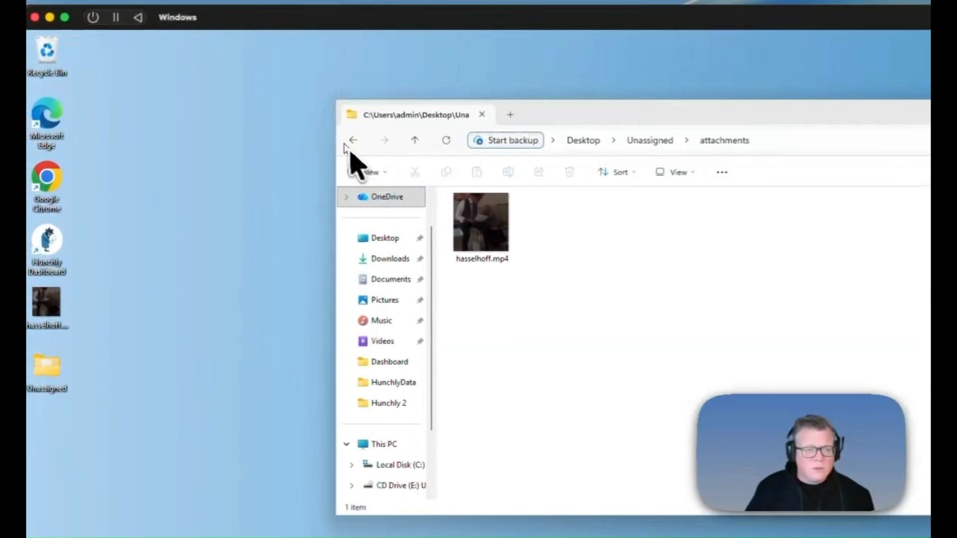
{"action": "left_click", "coordinate": [350, 143]}
- Open the case_data folder and look over its exported CSV and JSON files
{"action": "double_click", "coordinate": [513, 243]}
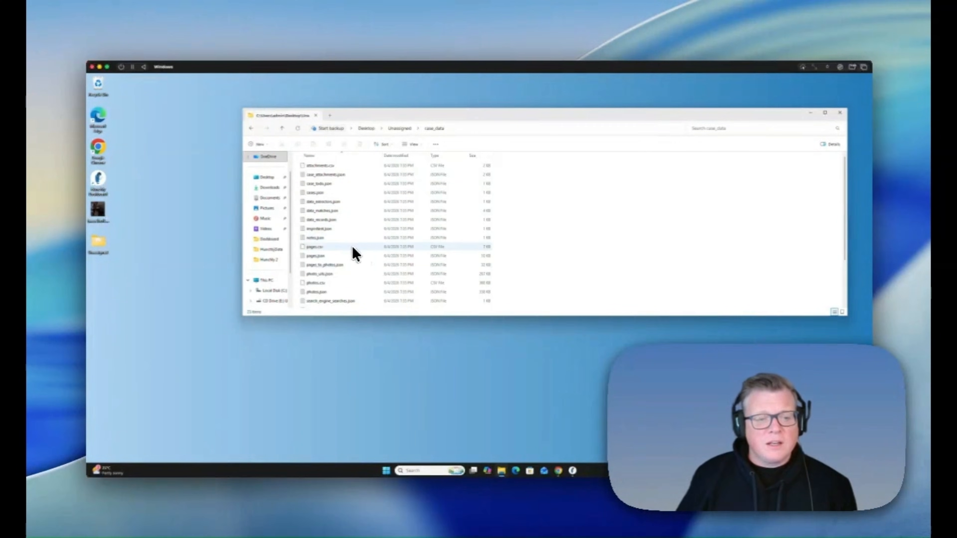
{"action": "scroll", "coordinate": [355, 249], "scroll_direction": "down", "scroll_amount": 1}
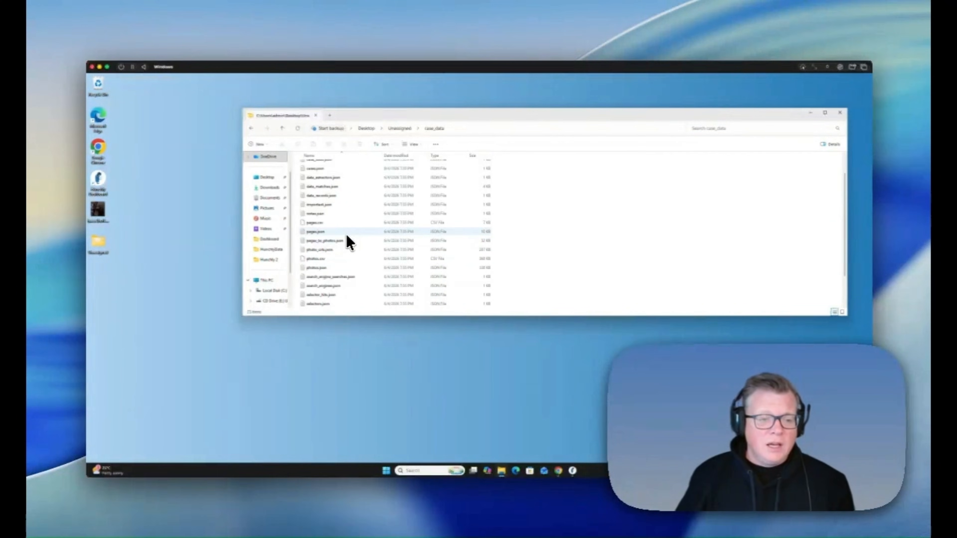
{"action": "scroll", "coordinate": [357, 295], "scroll_direction": "down", "scroll_amount": 2}
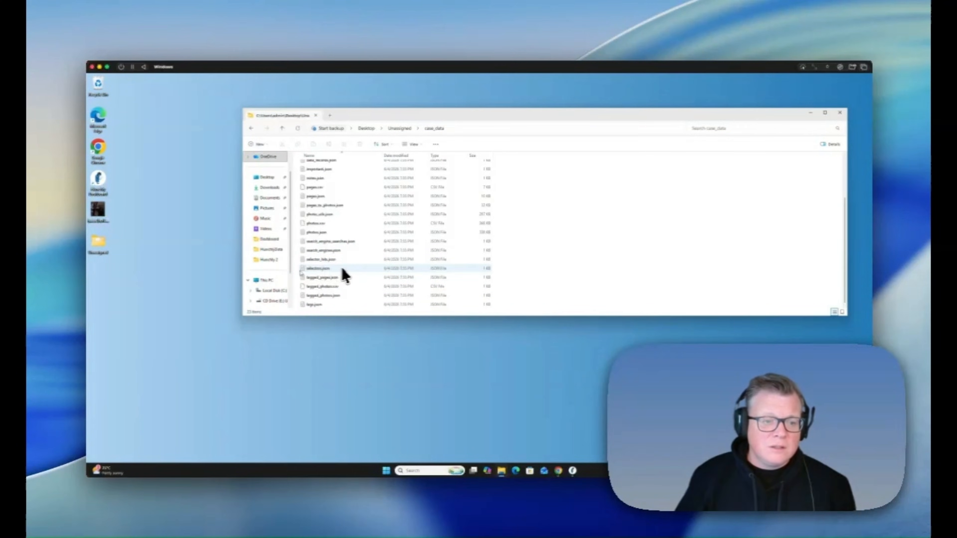
{"action": "scroll", "coordinate": [287, 268], "scroll_direction": "down", "scroll_amount": 2}
{"action": "scroll", "coordinate": [338, 278], "scroll_direction": "up", "scroll_amount": 3}
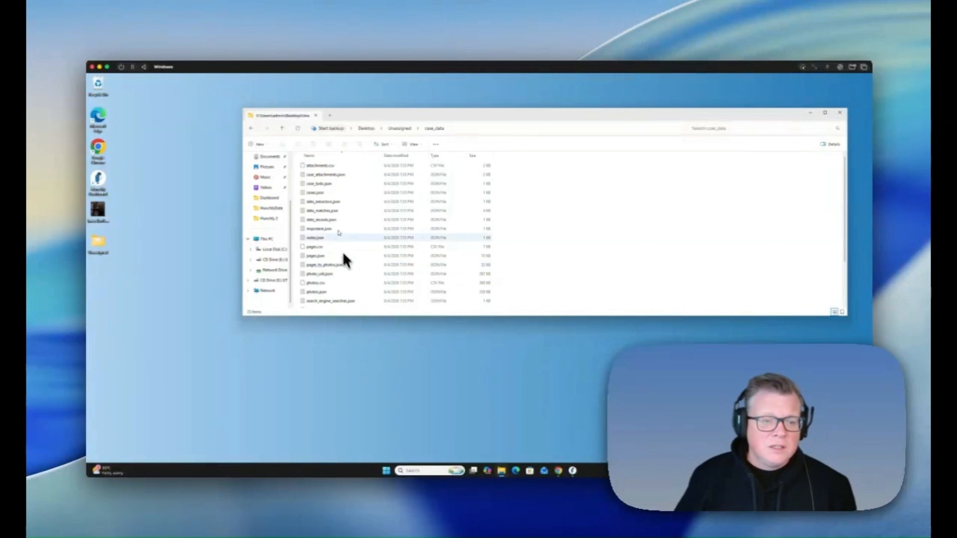
- Inspect the exported tag data by opening tags.json and tagged_pages.json from the case_data folder
{"action": "scroll", "coordinate": [400, 197], "scroll_direction": "down", "scroll_amount": 2}
{"action": "left_click", "coordinate": [312, 305]}
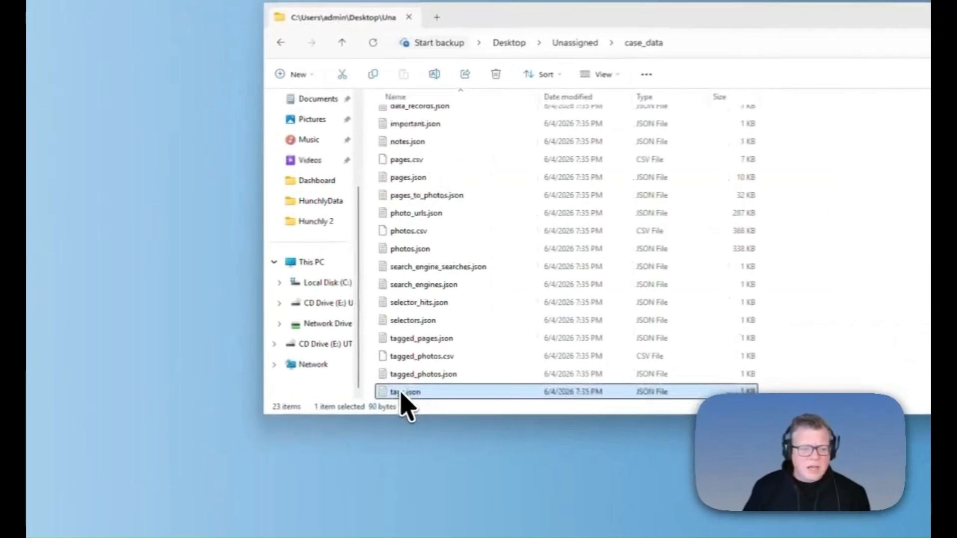
{"action": "double_click", "coordinate": [402, 392]}
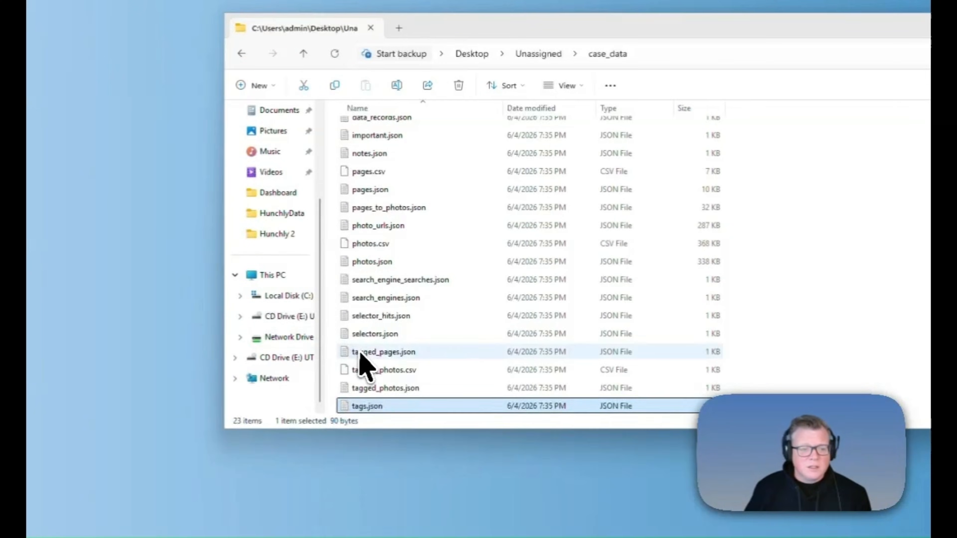
{"action": "double_click", "coordinate": [362, 353]}
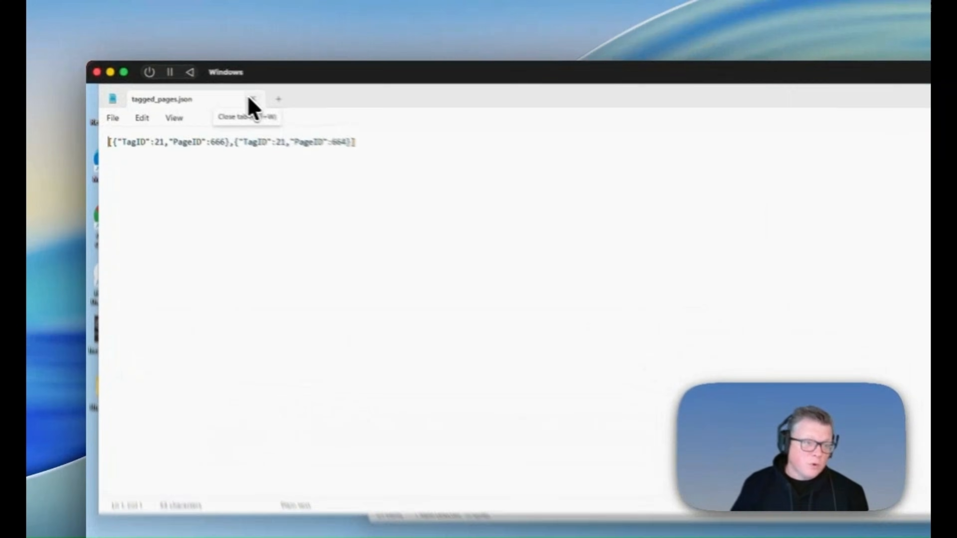
- Close tagged_pages.json, examine the selector and page IDs in selector_hits.json from the case_data folder, and close it
{"action": "left_click", "coordinate": [177, 82]}
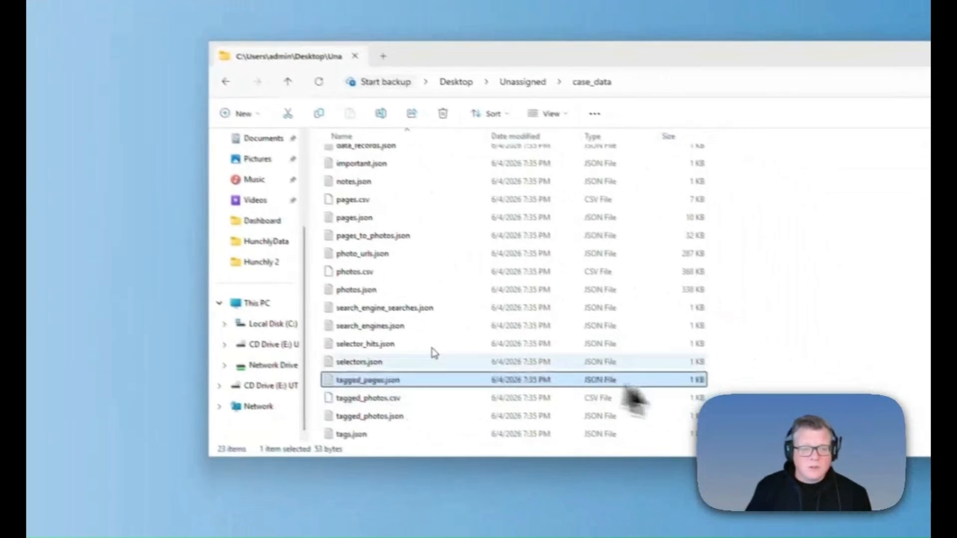
{"action": "left_click", "coordinate": [388, 341]}
{"action": "double_click", "coordinate": [389, 343]}
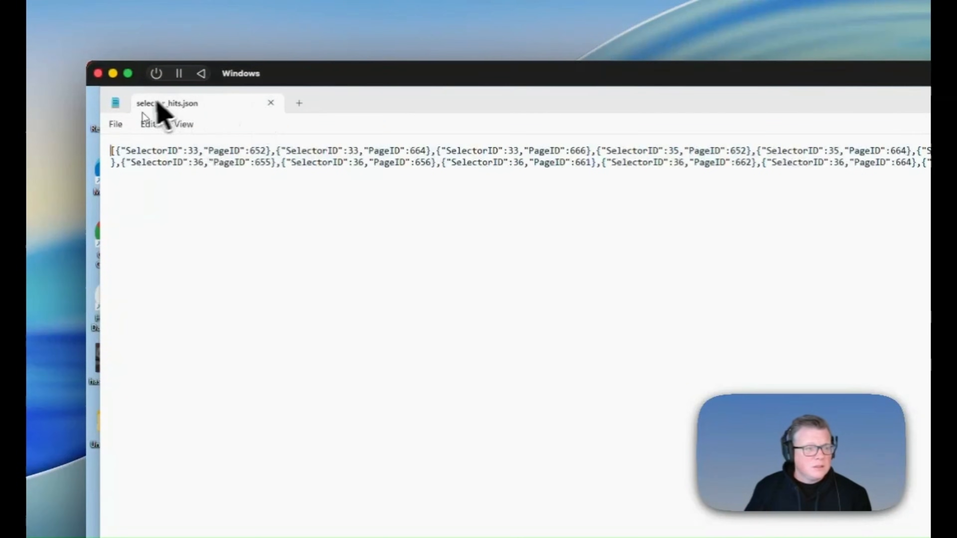
{"action": "left_click", "coordinate": [269, 103]}
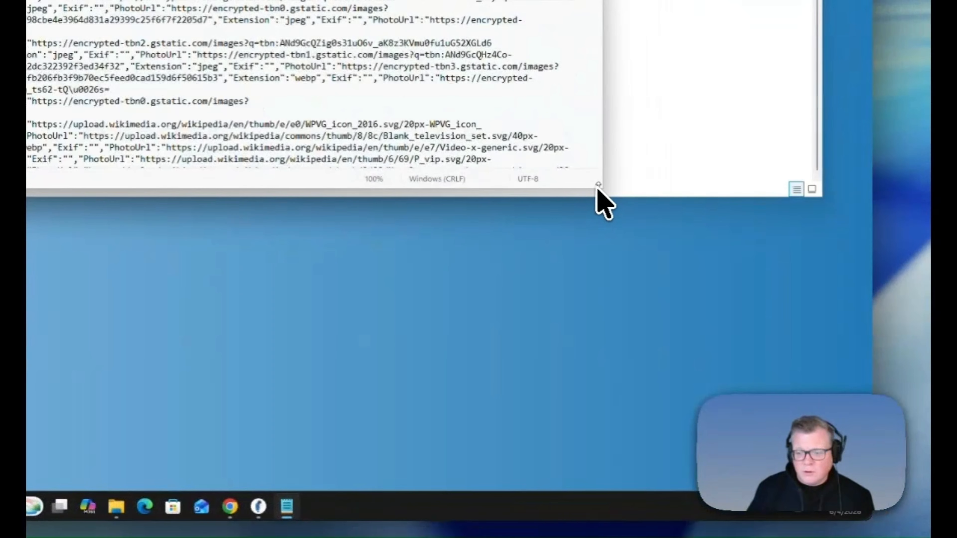
- Enlarge the photos.json window and look through its exported photo records
{"action": "left_click_drag", "start_coordinate": [598, 190], "coordinate": [701, 365]}
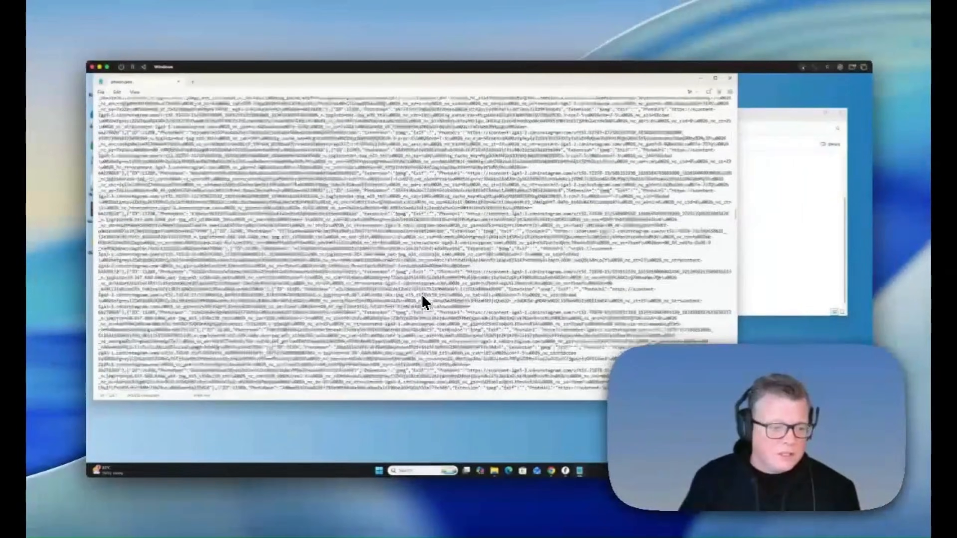
{"action": "scroll", "coordinate": [422, 297], "scroll_direction": "down", "scroll_amount": 15}
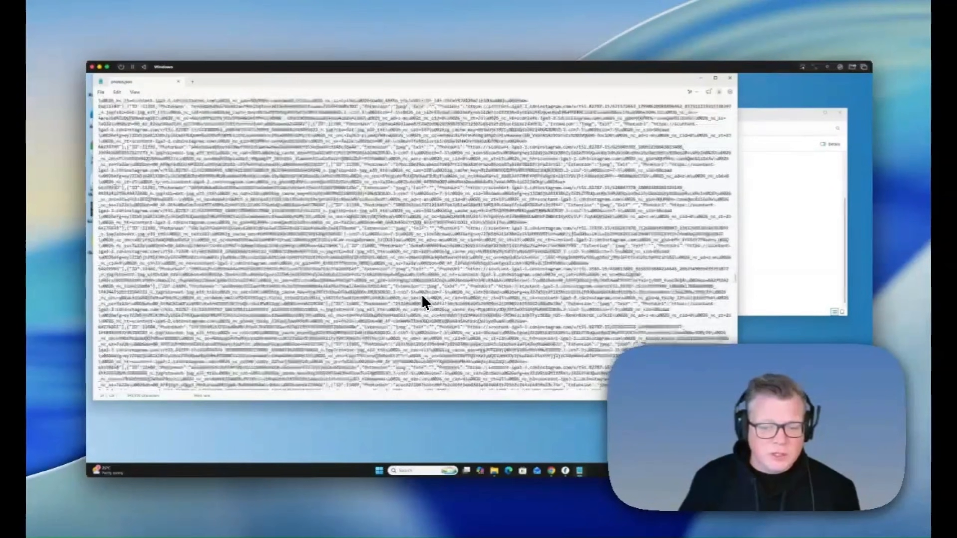
{"action": "scroll", "coordinate": [423, 302], "scroll_direction": "down", "scroll_amount": 10}
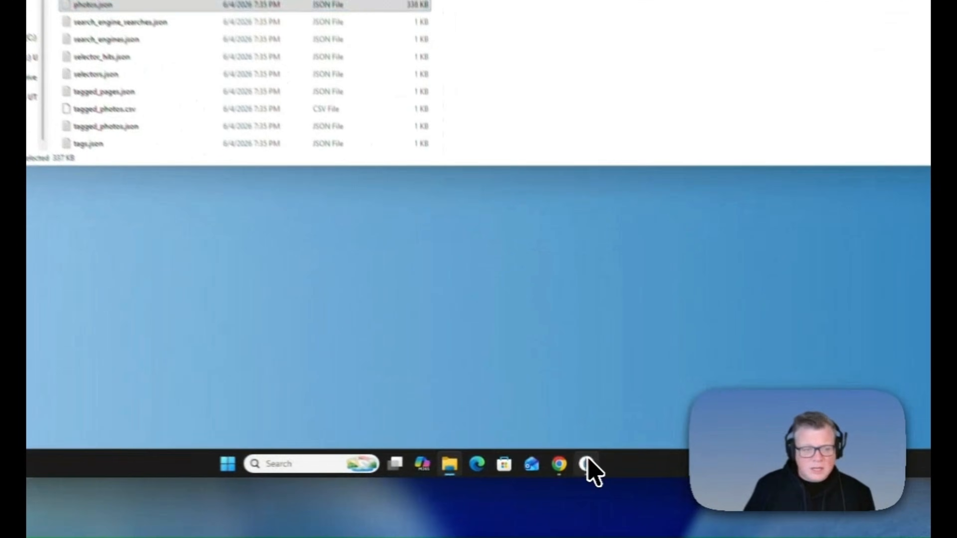
- Switch to Hunchly and open the custom export for the Unassigned case
{"action": "left_click", "coordinate": [571, 469]}
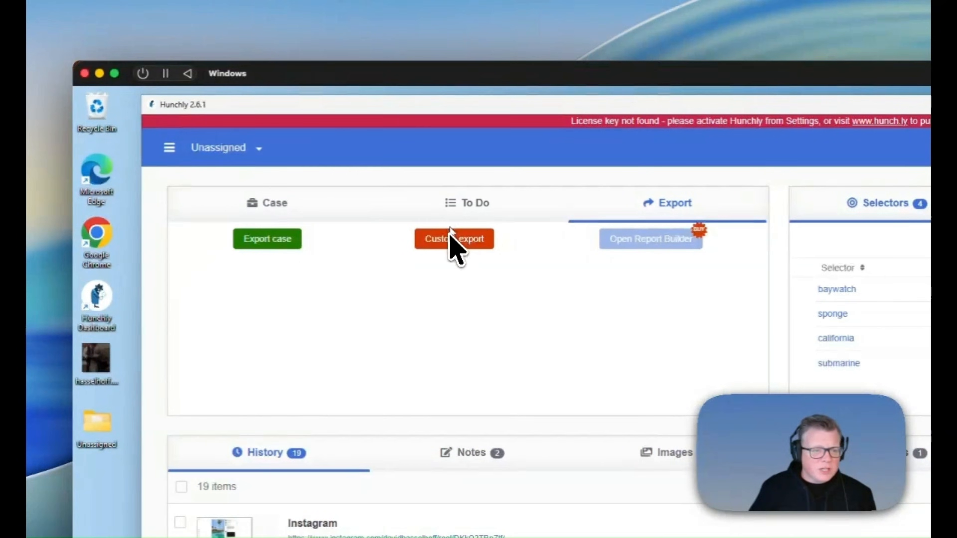
{"action": "left_click", "coordinate": [454, 240]}
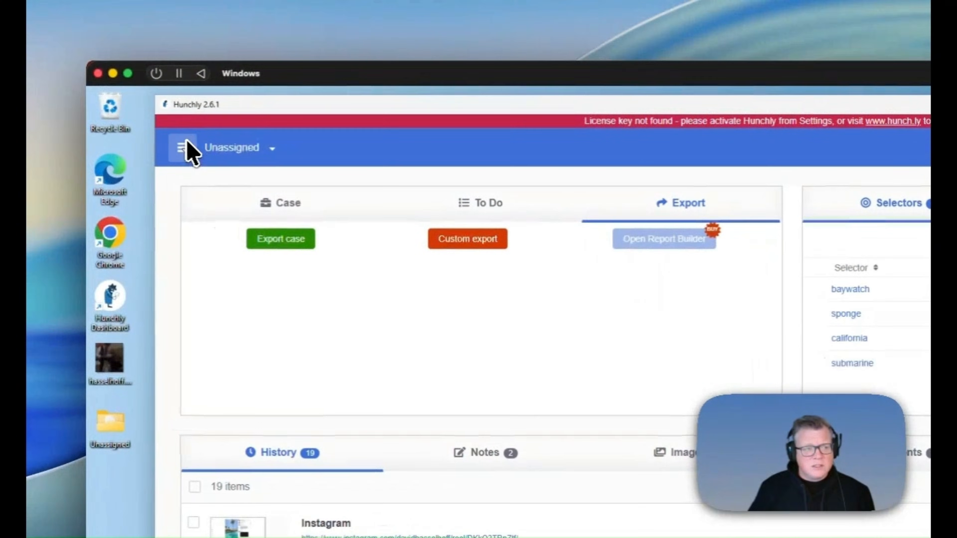
- Import Unassigned.zip from the Desktop as a new case named "brock case"
{"action": "left_click", "coordinate": [183, 147]}
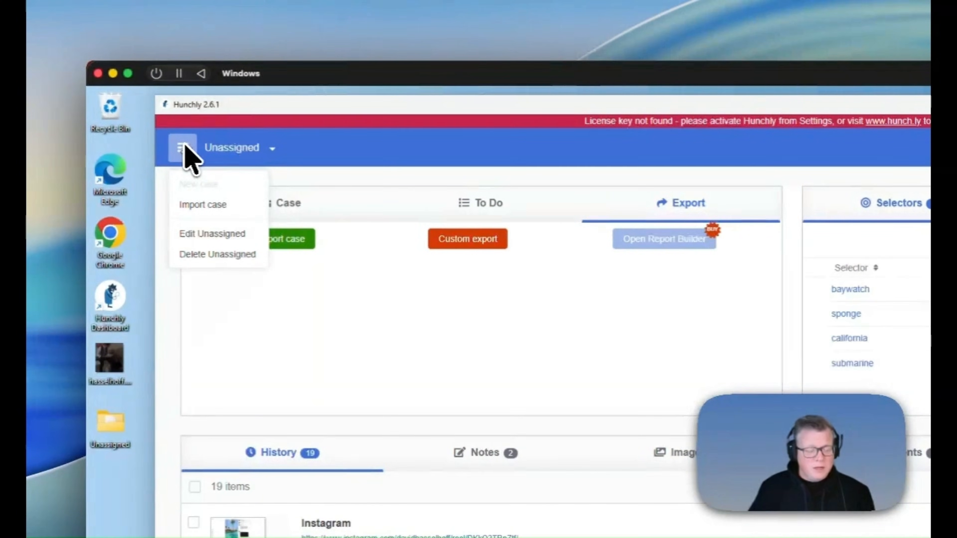
{"action": "left_click", "coordinate": [202, 204]}
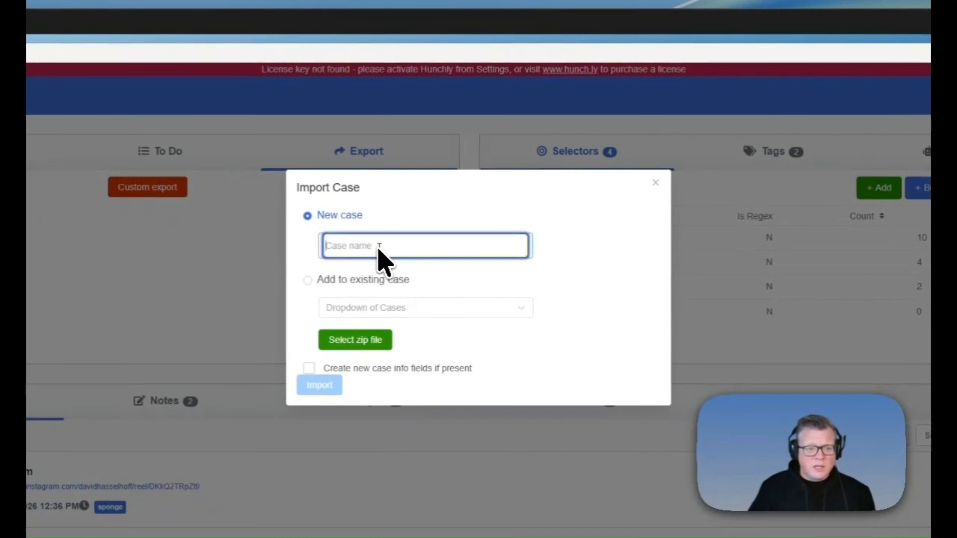
{"action": "type", "text": "brock case"}
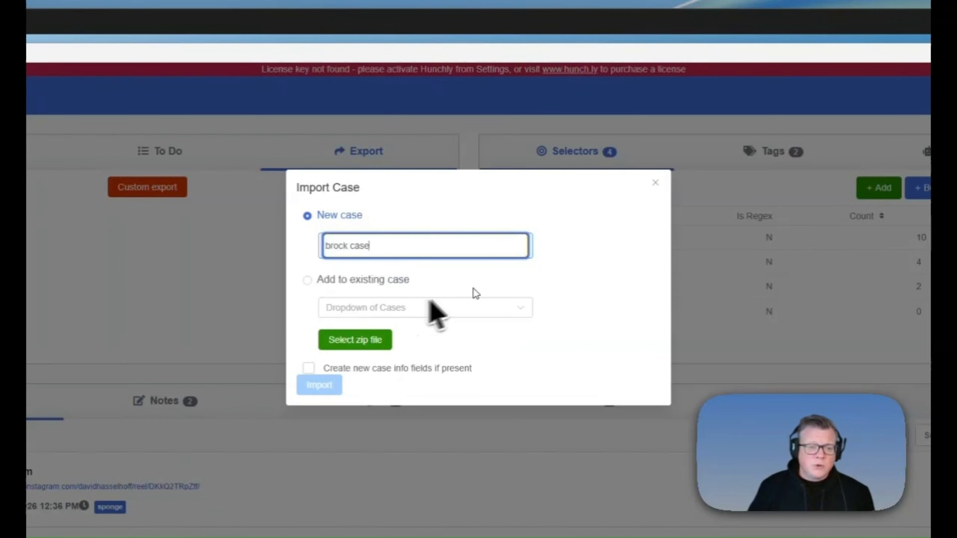
{"action": "left_click", "coordinate": [363, 341]}
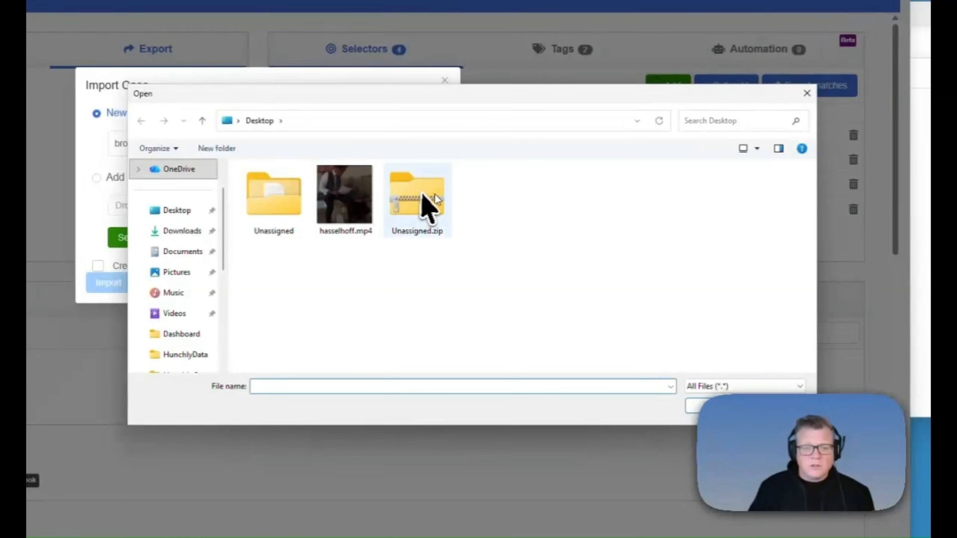
{"action": "left_click", "coordinate": [422, 194]}
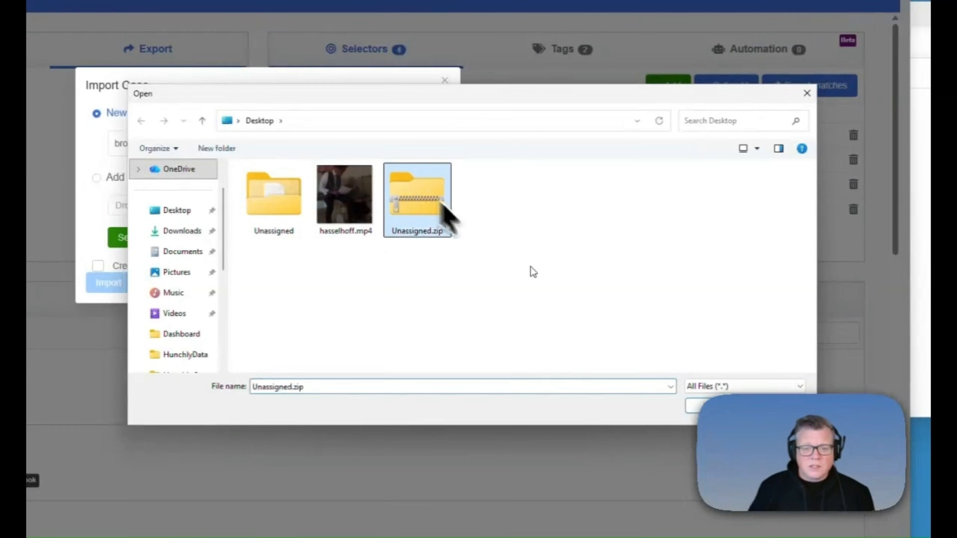
{"action": "left_click", "coordinate": [704, 406]}
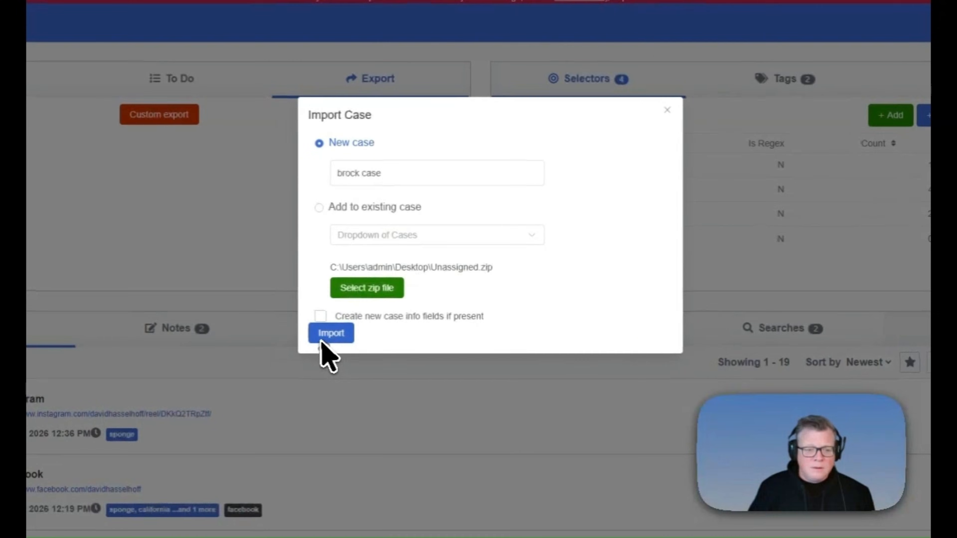
{"action": "left_click", "coordinate": [324, 337]}
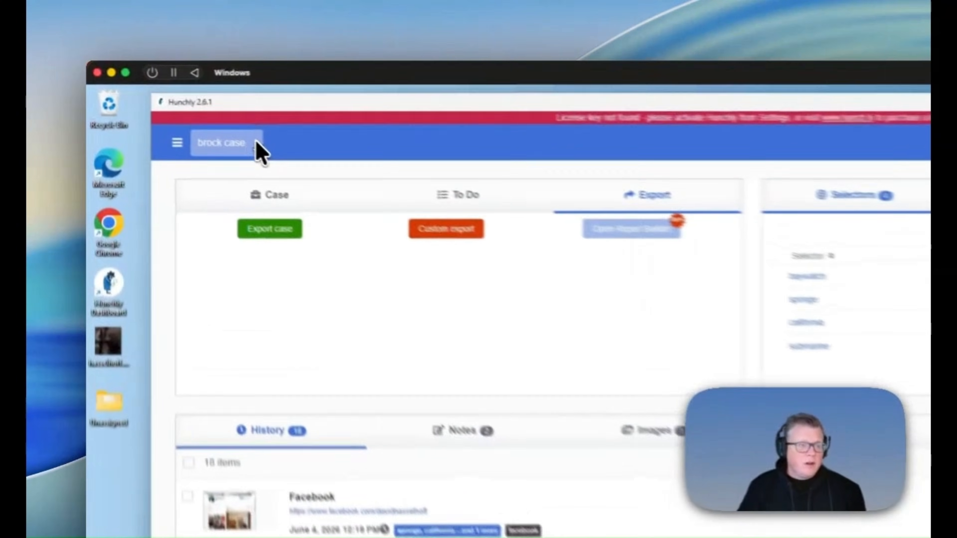
- Switch to Chrome and open the Hunchly extension from the exported case report page
{"action": "left_click", "coordinate": [178, 104]}
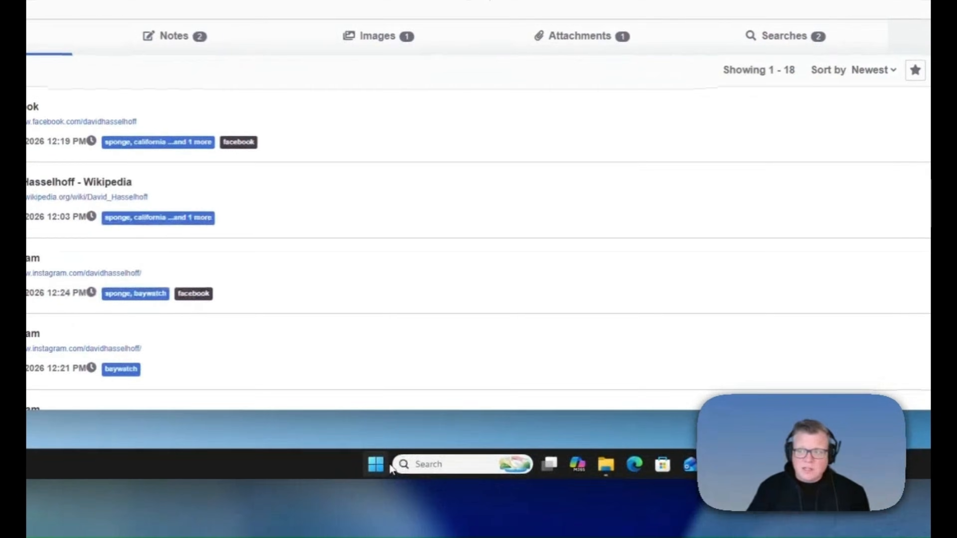
{"action": "left_click", "coordinate": [552, 465]}
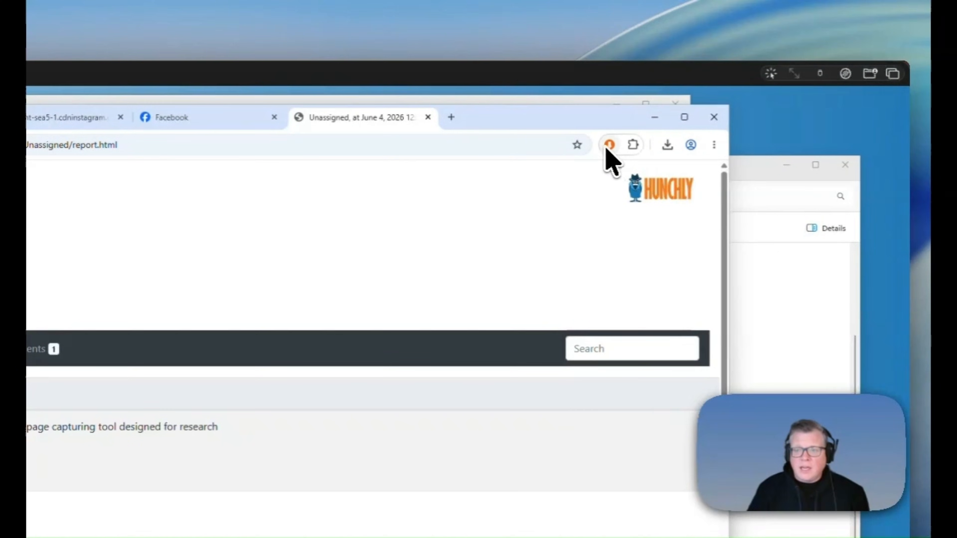
{"action": "left_click", "coordinate": [609, 145]}
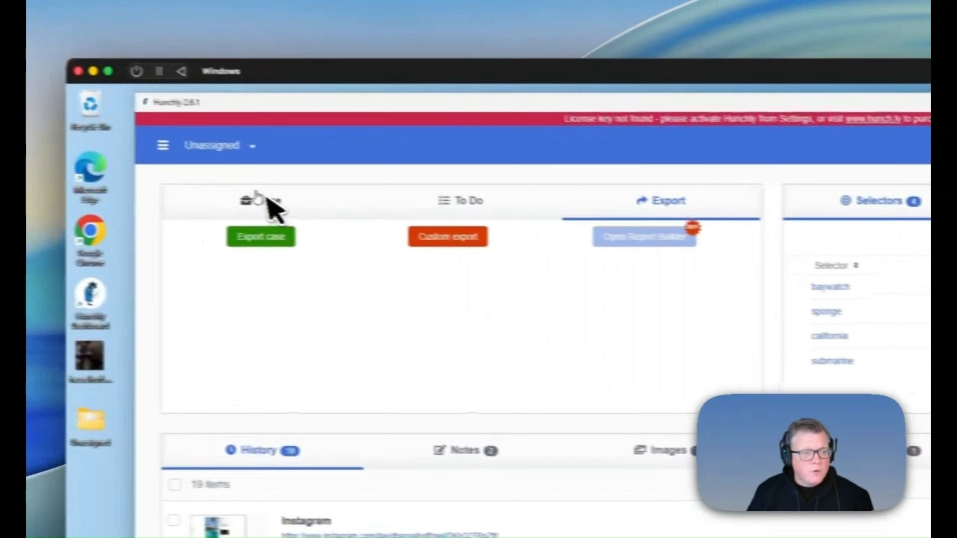
- View the Unassigned case's summary statistics and selectors in the Hunchly dashboard
{"action": "left_click", "coordinate": [277, 202]}
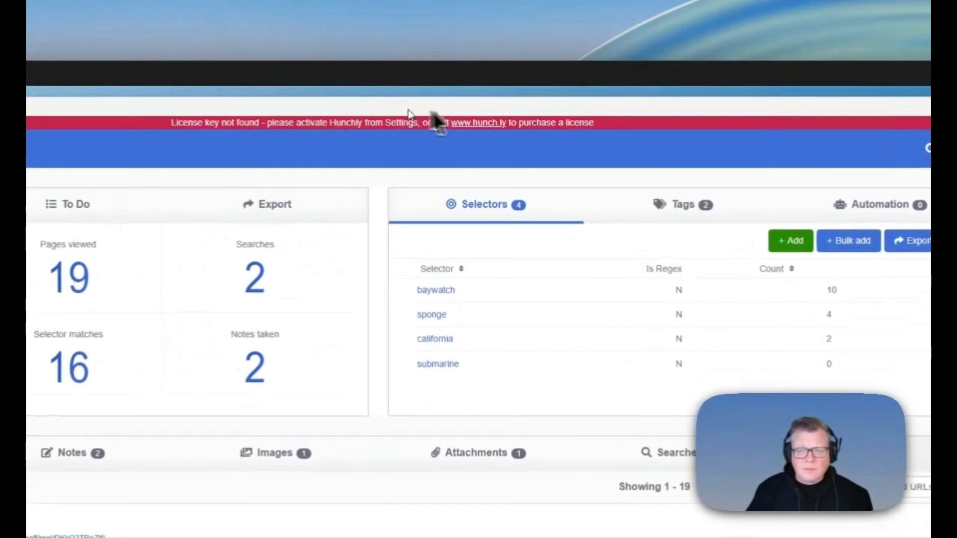
{"action": "left_click_drag", "start_coordinate": [560, 113], "coordinate": [550, 112]}
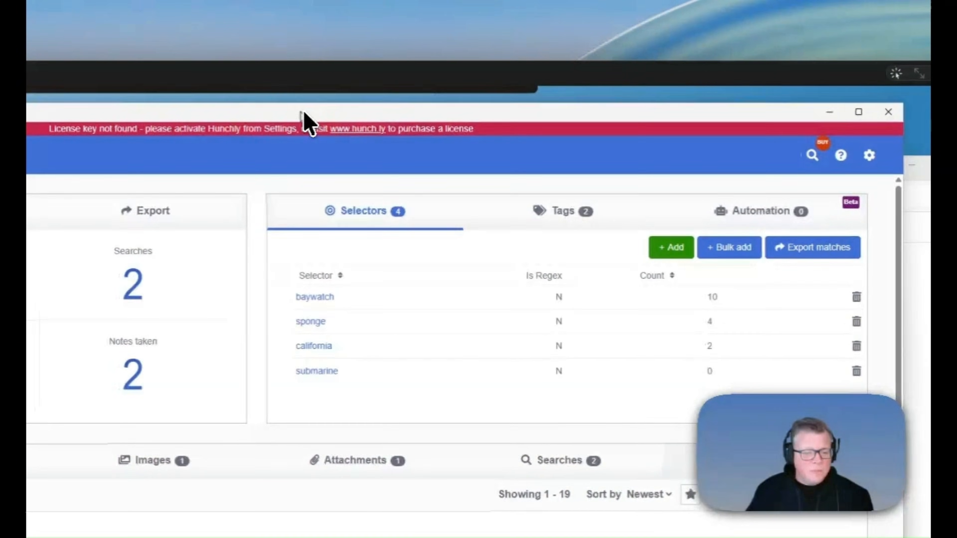
{"action": "left_click_drag", "start_coordinate": [303, 113], "coordinate": [305, 112]}
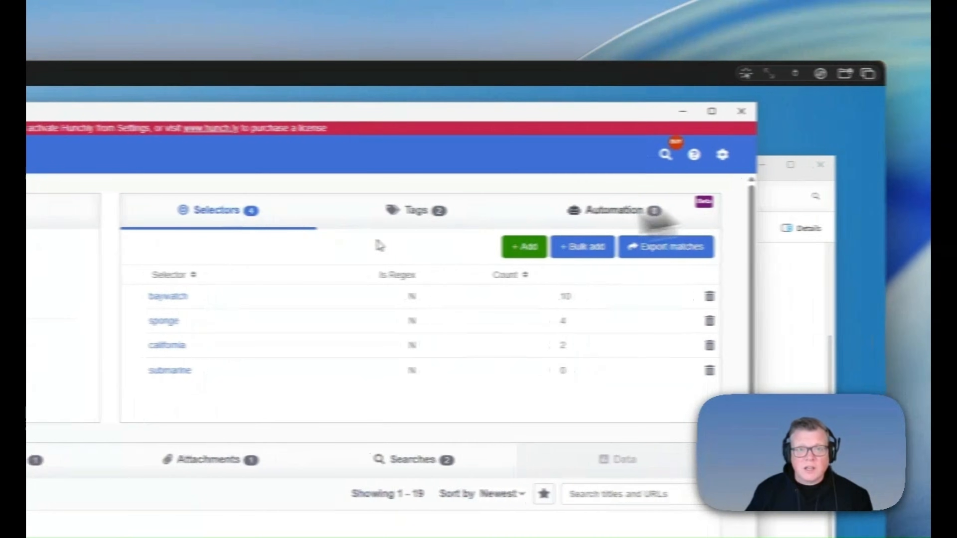